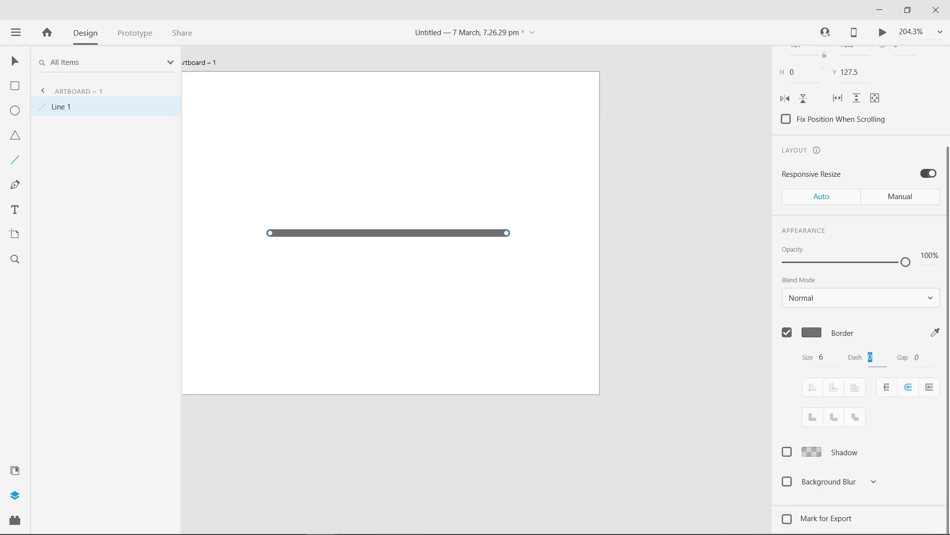
Keep the dash length at 10 and set the Pulse Hide line's border gap to 2000
{"action": "key", "text": "Return"}
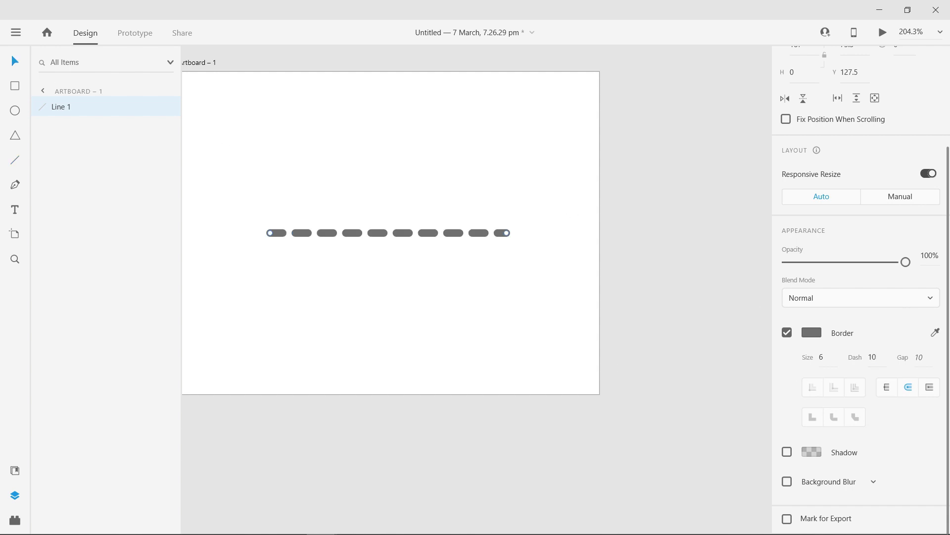
{"action": "left_click", "coordinate": [918, 357]}
{"action": "key", "text": "shift+Up"}
{"action": "key", "text": "shift+Up"}
{"action": "key", "text": "shift+Up"}
{"action": "key", "text": "shift+Up"}
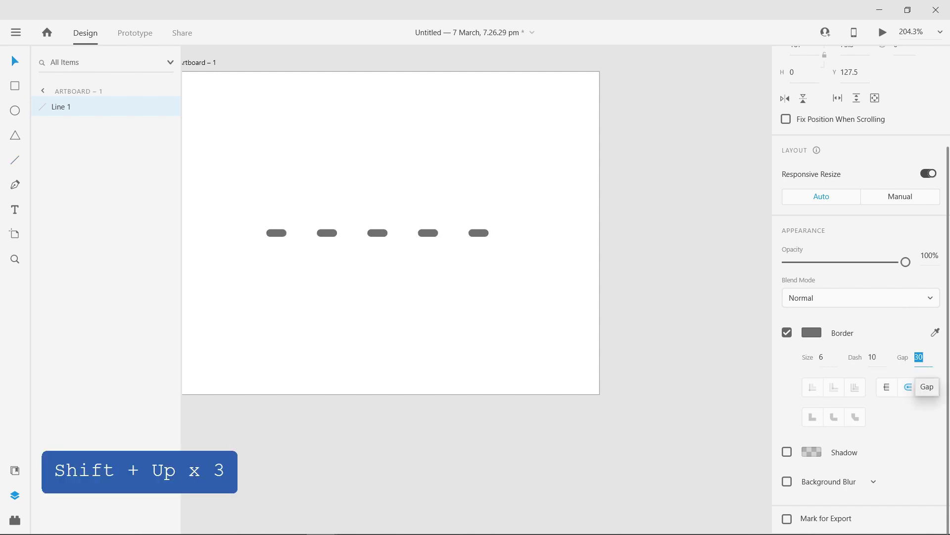
{"action": "key", "text": "shift+Up"}
{"action": "key", "text": "shift+Up"}
{"action": "key", "text": "shift+Up"}
{"action": "key", "text": "shift+Up"}
{"action": "key", "text": "shift+Up"}
{"action": "key", "text": "shift+Up"}
{"action": "key", "text": "shift+Up"}
{"action": "key", "text": "shift+Up"}
{"action": "key", "text": "shift+Up"}
{"action": "key", "text": "shift+Up"}
{"action": "key", "text": "shift+Up"}
{"action": "key", "text": "shift+Up"}
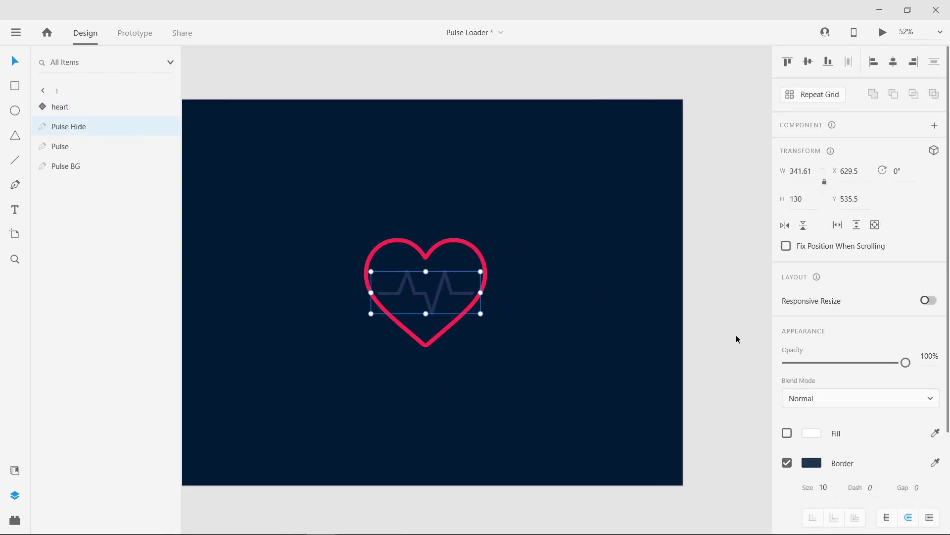
{"action": "type", "text": "2000"}
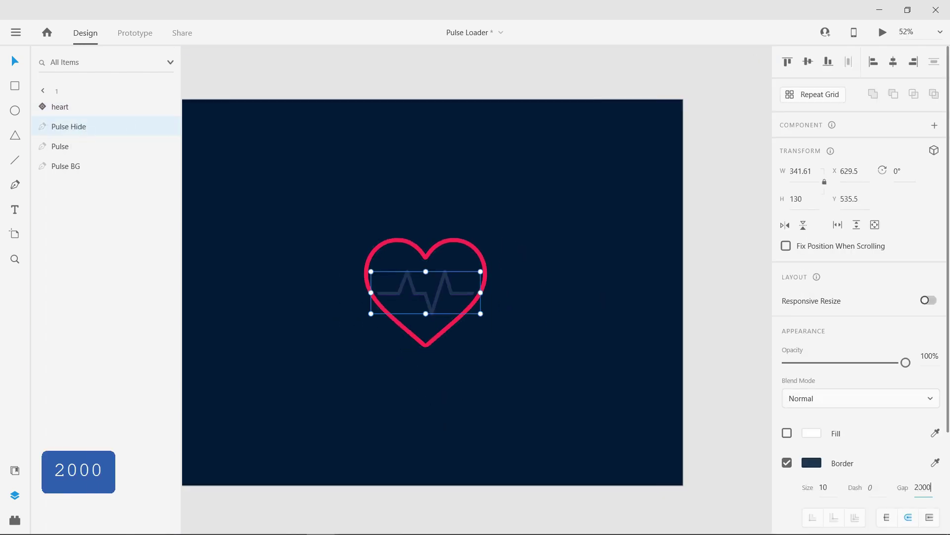
Give the Pulse line a border gap of 2000 as well
{"action": "left_click", "coordinate": [104, 147]}
{"action": "left_click", "coordinate": [922, 487]}
{"action": "type", "text": "2000"}
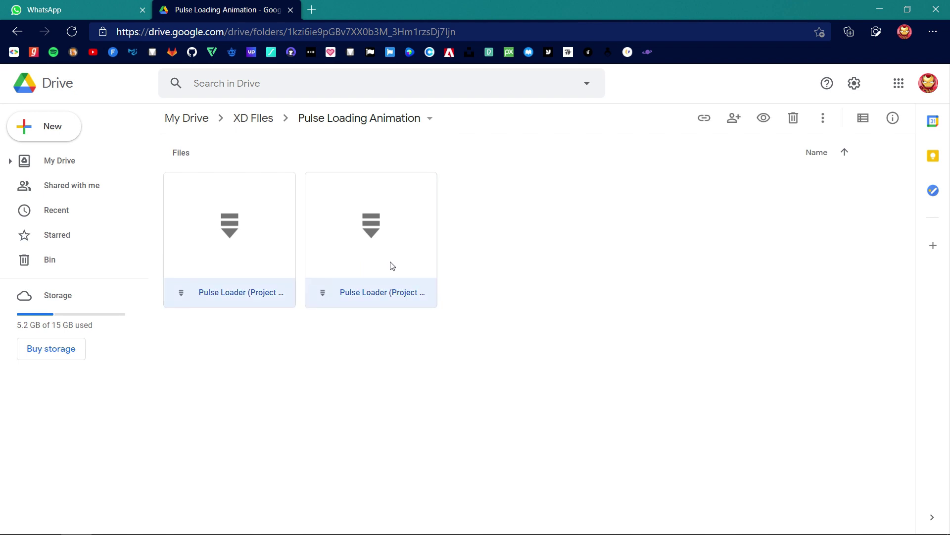
Deselect the two Pulse Loader files in the Pulse Loading Animation folder
{"action": "left_click", "coordinate": [609, 289]}
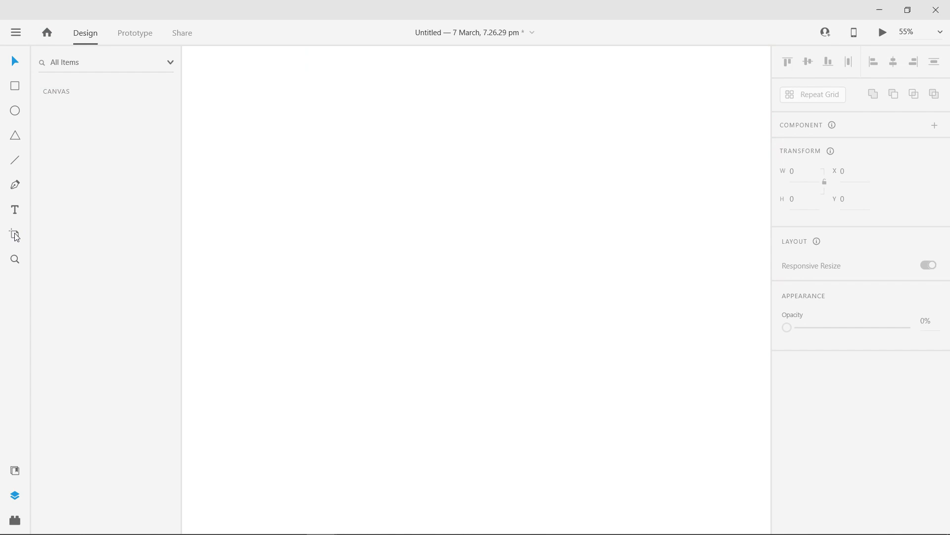
Draw a new artboard and a horizontal line across it
{"action": "left_click", "coordinate": [15, 236]}
{"action": "left_click_drag", "start_coordinate": [244, 187], "coordinate": [358, 274]}
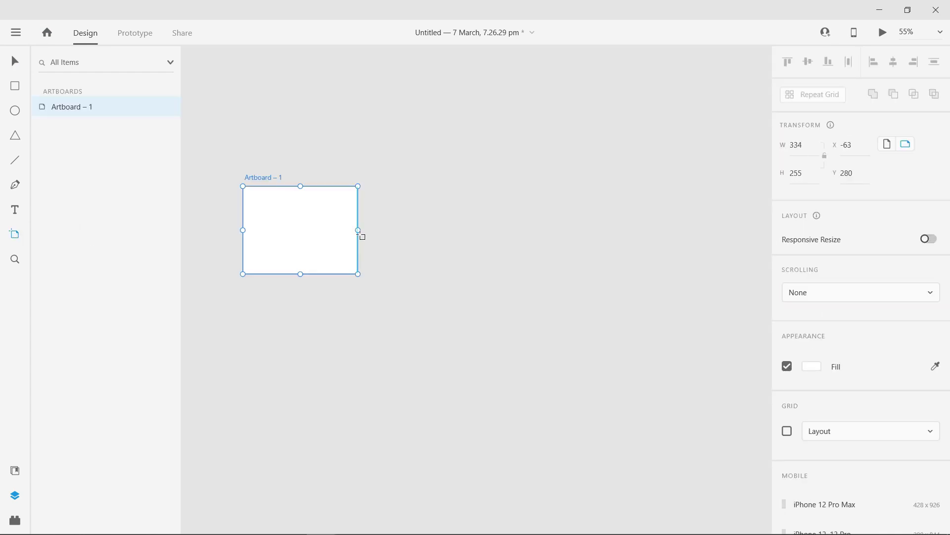
{"action": "key", "text": "ctrl"}
{"action": "scroll", "coordinate": [222, 218], "scroll_direction": "up", "scroll_amount": 5}
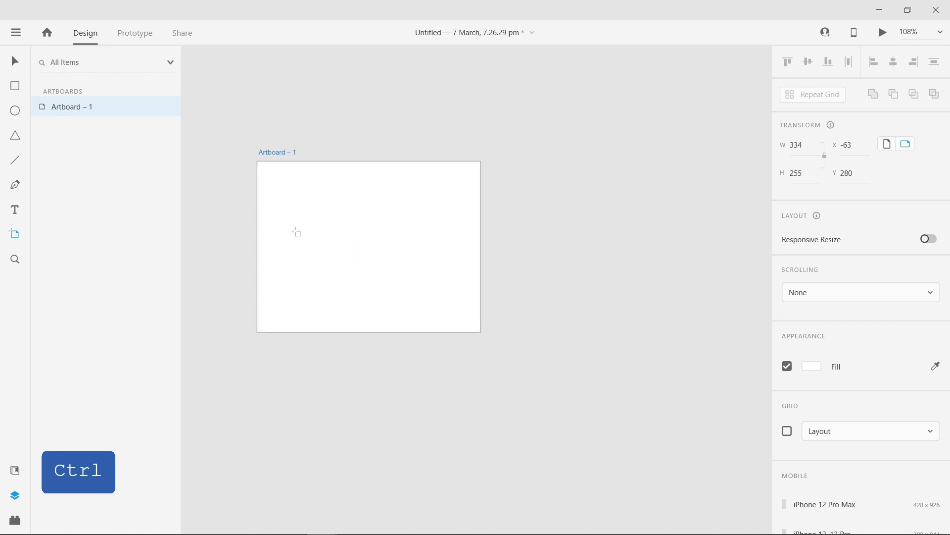
{"action": "left_click", "coordinate": [15, 62]}
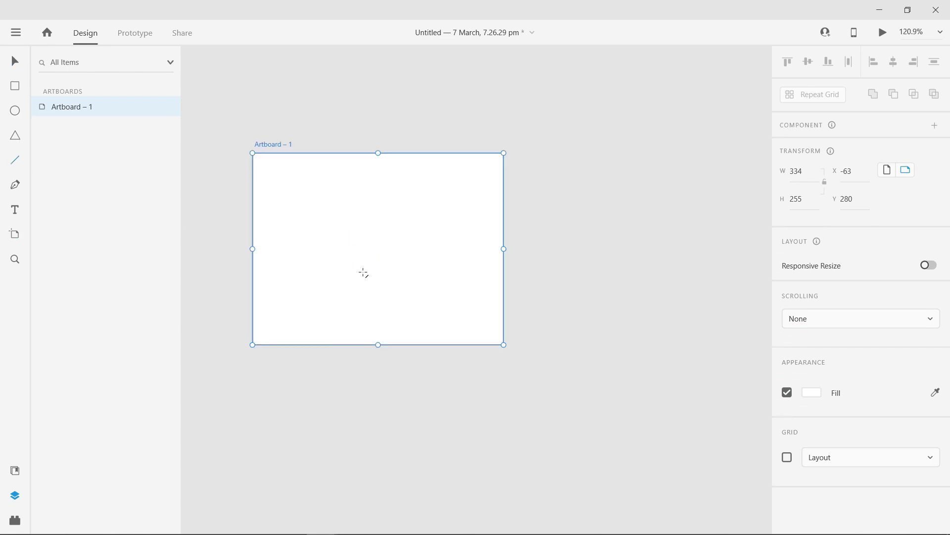
{"action": "key", "text": "ctrl"}
{"action": "scroll", "coordinate": [363, 272], "scroll_direction": "up", "scroll_amount": 3}
{"action": "left_click_drag", "start_coordinate": [263, 236], "coordinate": [498, 242]}
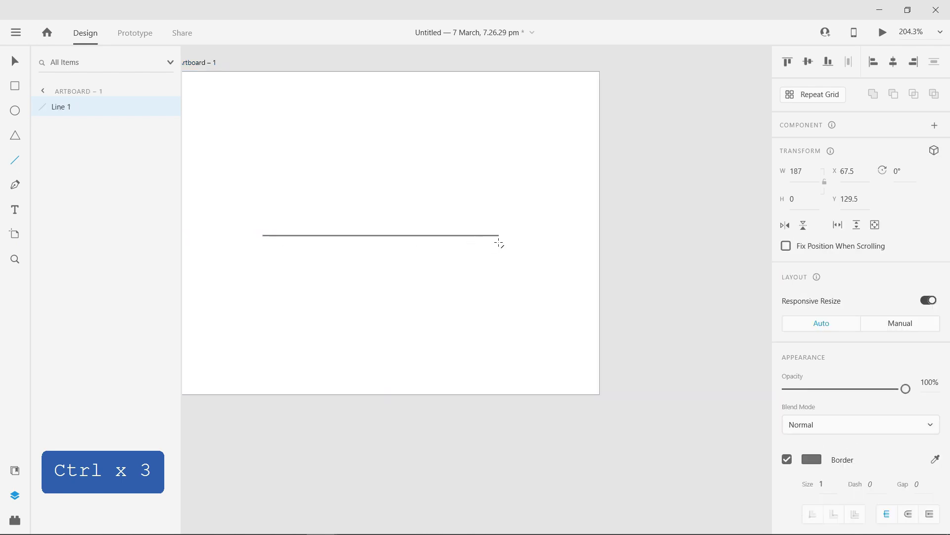
{"action": "key", "text": "shift"}
Centre the line on the artboard and give it a 6-thick border with round caps
{"action": "left_click", "coordinate": [808, 62]}
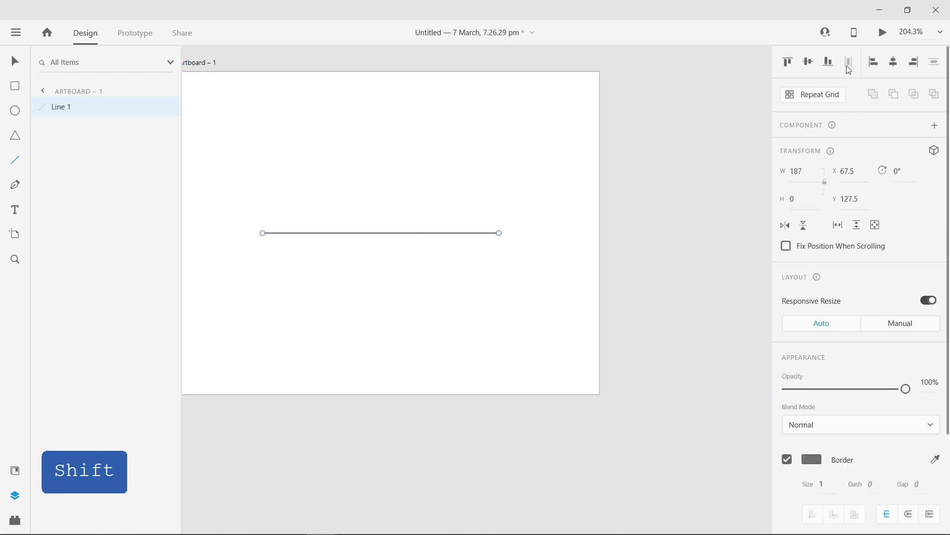
{"action": "left_click", "coordinate": [894, 62]}
{"action": "scroll", "coordinate": [862, 297], "scroll_direction": "down", "scroll_amount": 2}
{"action": "left_click", "coordinate": [822, 411]}
{"action": "type", "text": "8"}
{"action": "key", "text": "Return"}
{"action": "key", "text": "Down"}
{"action": "key", "text": "Down"}
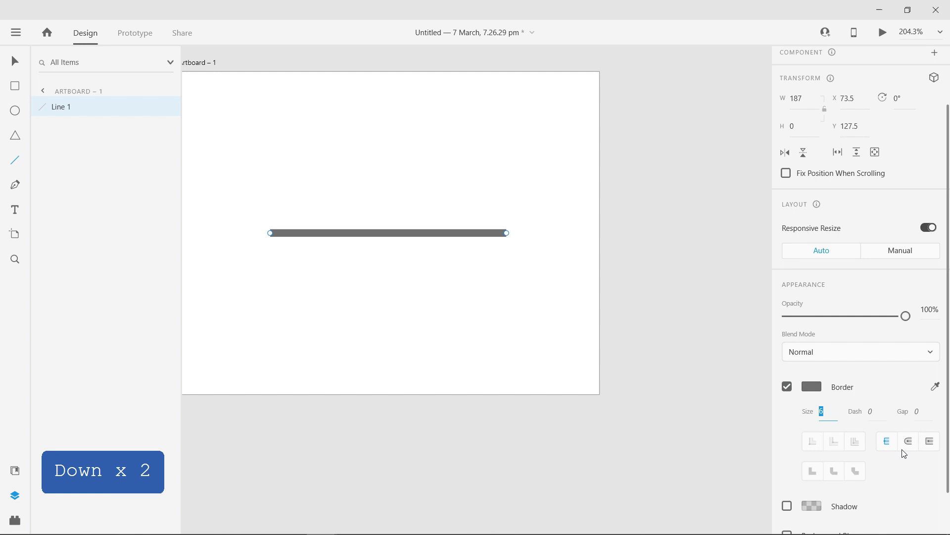
{"action": "left_click", "coordinate": [909, 441]}
{"action": "scroll", "coordinate": [812, 93], "scroll_direction": "up", "scroll_amount": 2}
{"action": "scroll", "coordinate": [843, 374], "scroll_direction": "down", "scroll_amount": 4}
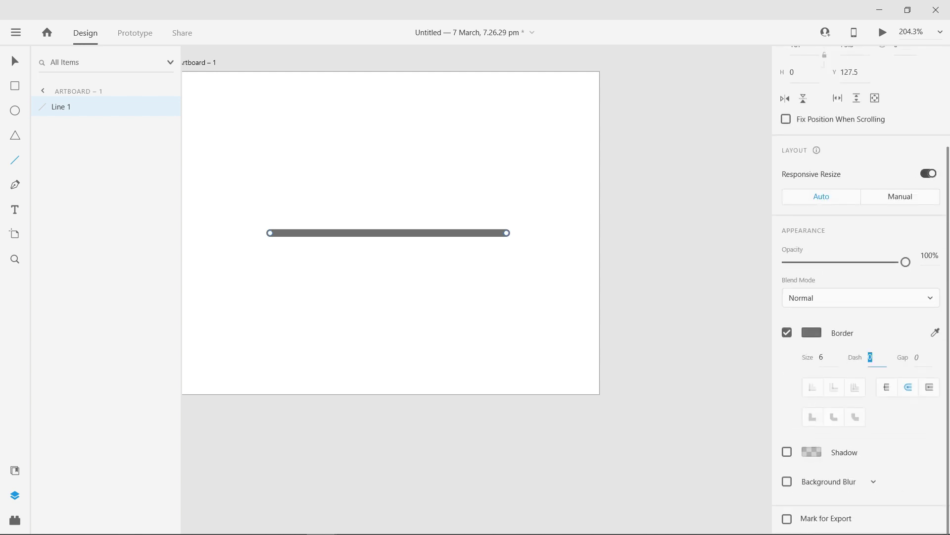
Set the line's dash length to 10
{"action": "type", "text": "10"}
{"action": "key", "text": "Return"}
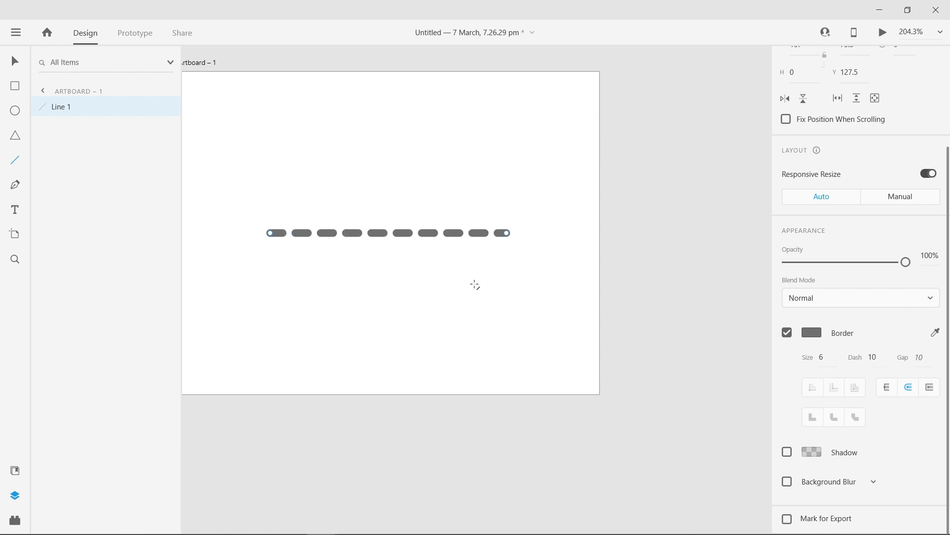
{"action": "left_click", "coordinate": [15, 61]}
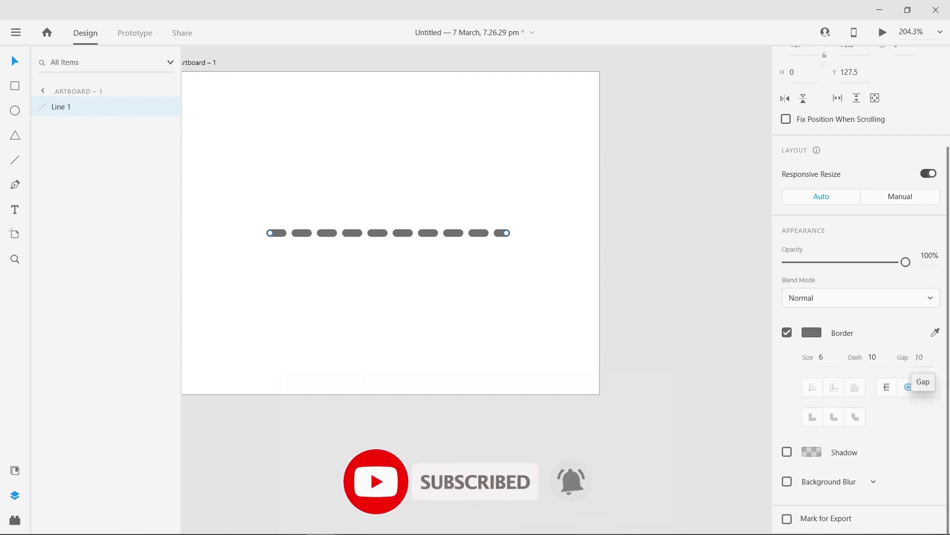
Widen the dash gap step by step to 190, leaving a single short dash
{"action": "left_click", "coordinate": [919, 356]}
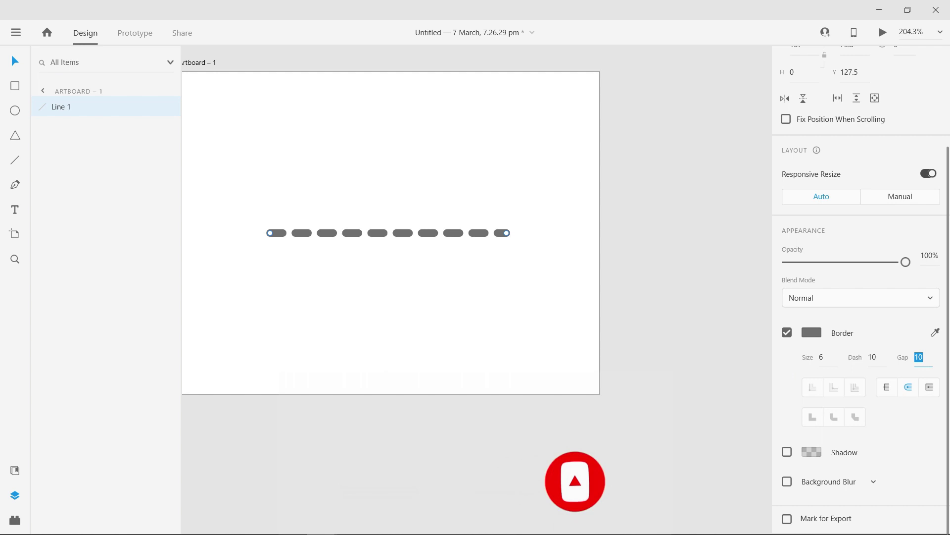
{"action": "key", "text": "shift+Up"}
{"action": "key", "text": "shift+Up"}
{"action": "key", "text": "shift+Up"}
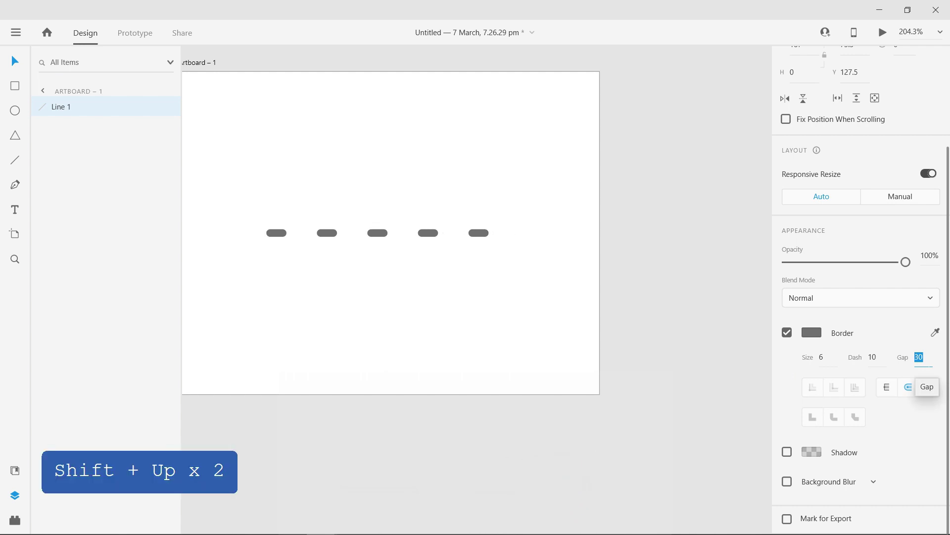
{"action": "key", "text": "shift+Up"}
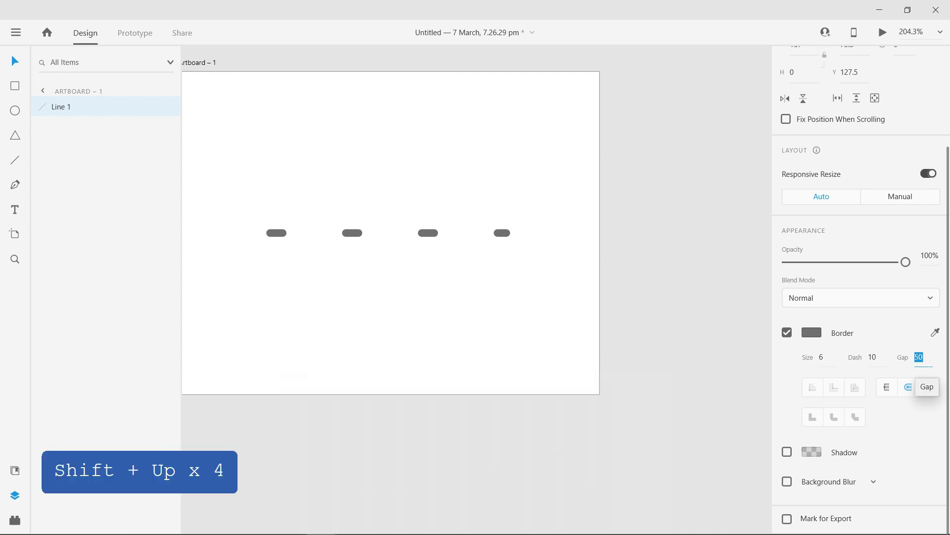
{"action": "key", "text": "shift+Up"}
{"action": "key", "text": "shift+Up"}
{"action": "key", "text": "shift+Up"}
{"action": "key", "text": "shift+Up"}
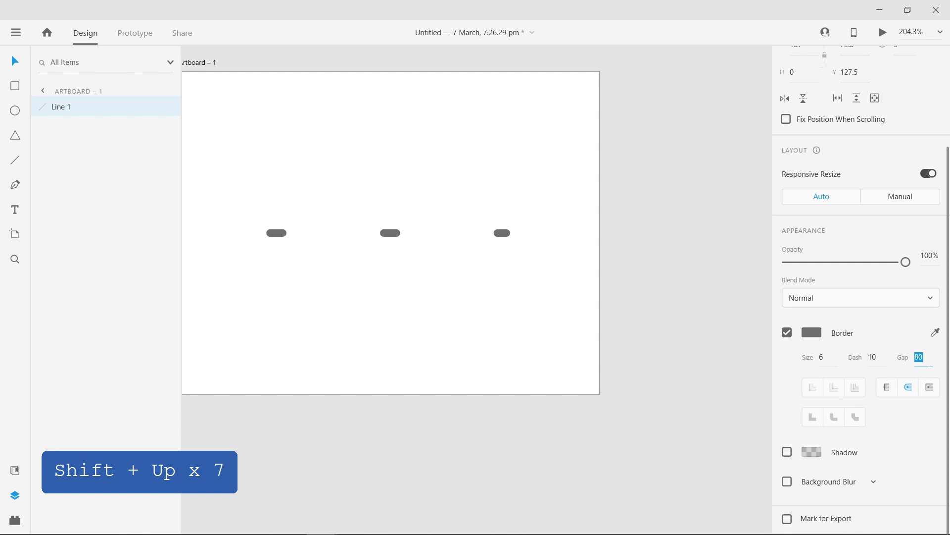
{"action": "key", "text": "shift+Up"}
{"action": "key", "text": "shift+Up"}
{"action": "key", "text": "shift+Up"}
{"action": "key", "text": "shift+Up"}
{"action": "key", "text": "shift+Up"}
{"action": "key", "text": "shift+Up"}
{"action": "key", "text": "shift+Up"}
{"action": "key", "text": "shift+Up"}
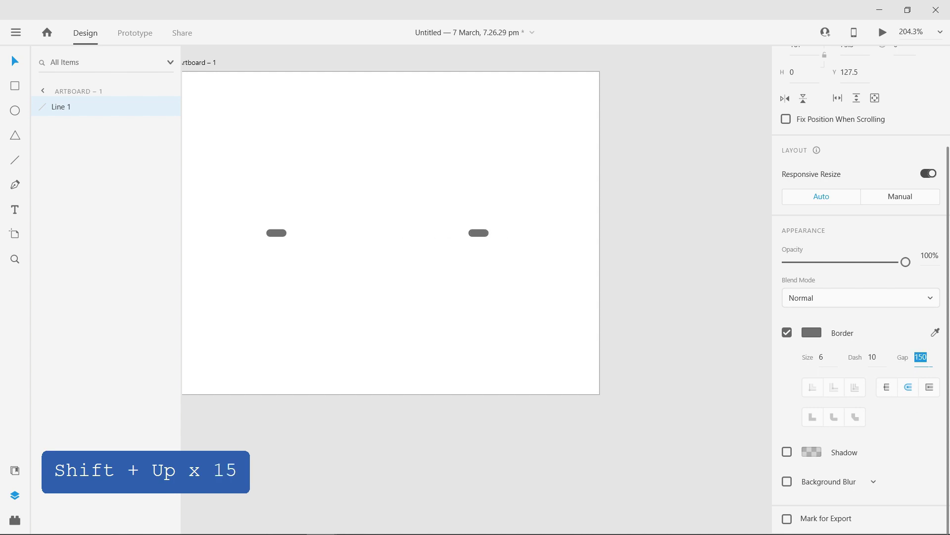
{"action": "key", "text": "shift+Up"}
{"action": "key", "text": "shift+Up"}
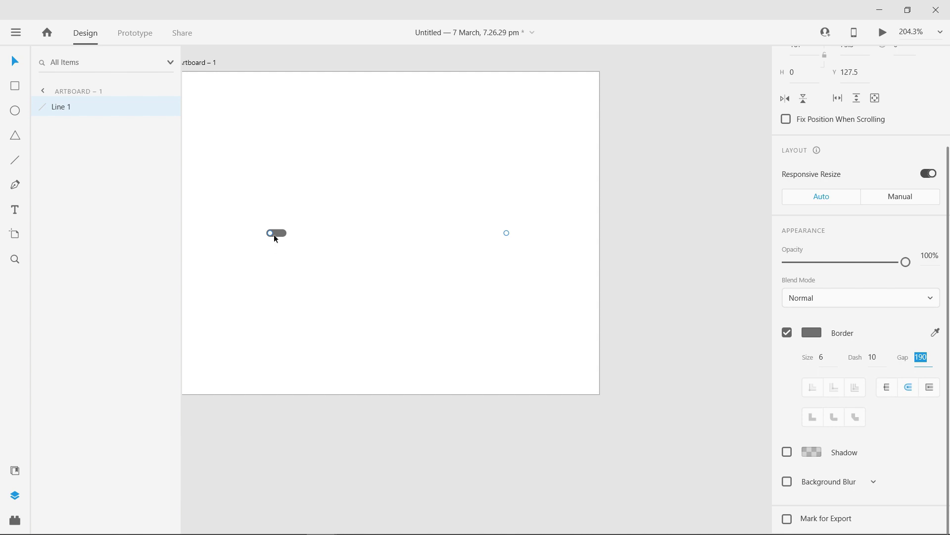
{"action": "left_click", "coordinate": [872, 357]}
Duplicate Artboard – 1 into Artboard – 2
{"action": "key", "text": "Return"}
{"action": "scroll", "coordinate": [448, 372], "scroll_direction": "down", "scroll_amount": 3}
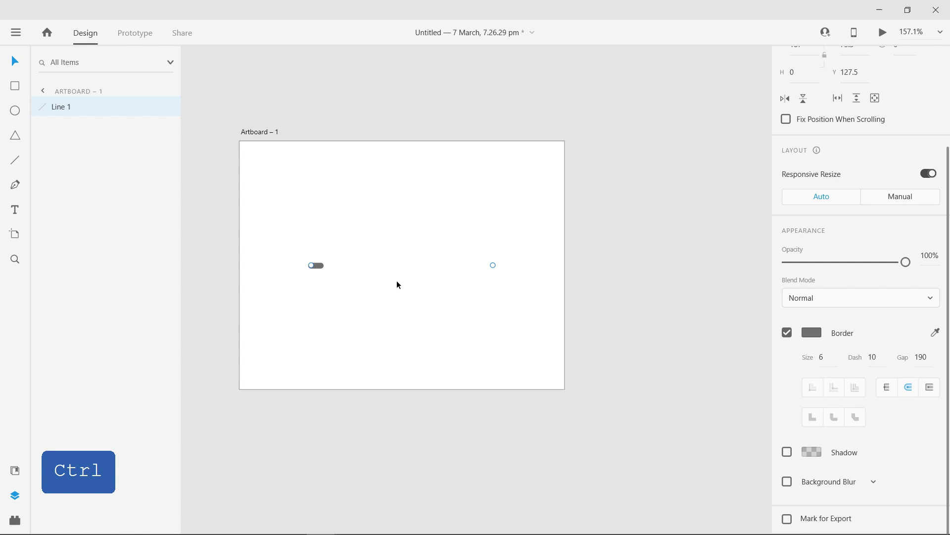
{"action": "left_click", "coordinate": [257, 131]}
{"action": "key", "text": "ctrl+d"}
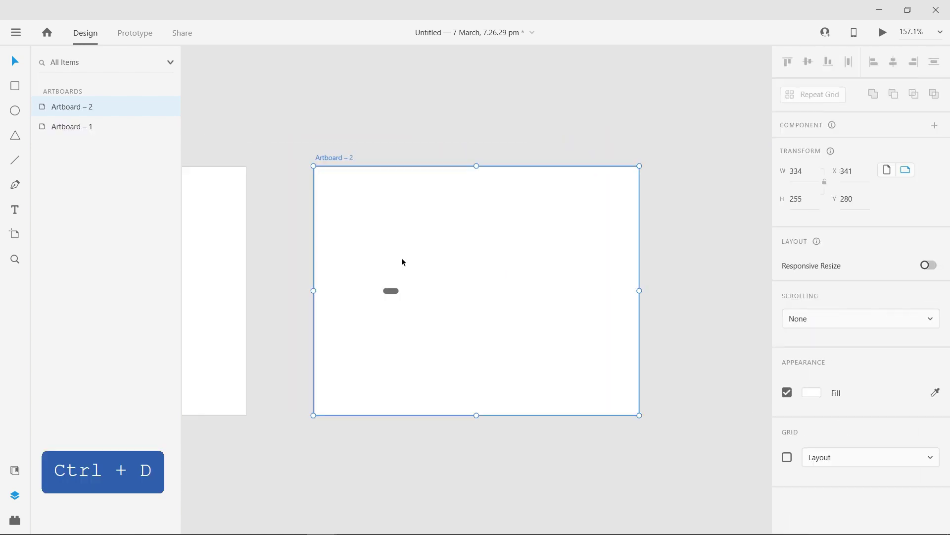
Lengthen the copied line's dash to 210 so it reads as one solid stroke
{"action": "left_click", "coordinate": [388, 291]}
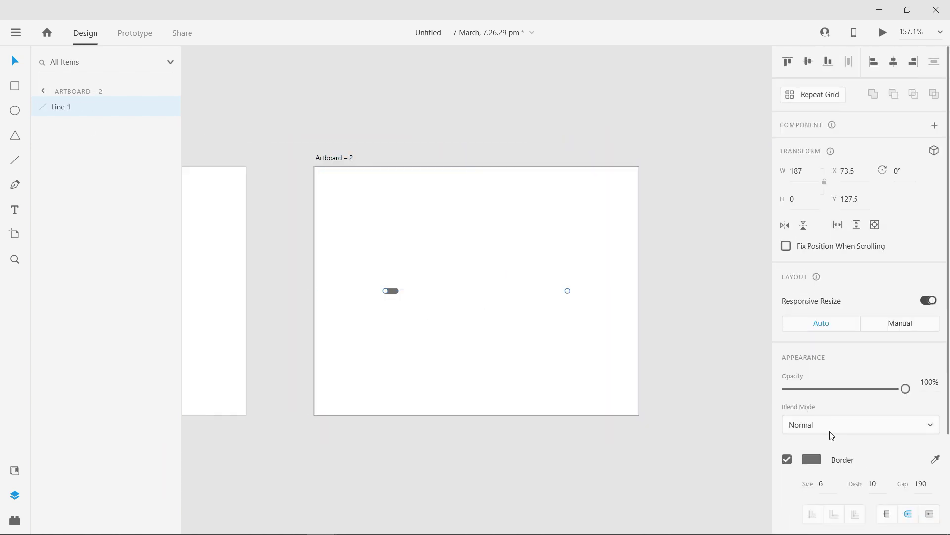
{"action": "left_click", "coordinate": [872, 483]}
{"action": "key", "text": "shift+Up"}
{"action": "key", "text": "shift+Up"}
{"action": "key", "text": "shift+Up"}
{"action": "key", "text": "shift+Up"}
{"action": "key", "text": "shift+Up"}
{"action": "key", "text": "shift+Up"}
{"action": "key", "text": "shift+Up"}
{"action": "key", "text": "shift+Up"}
{"action": "key", "text": "shift+Up"}
{"action": "key", "text": "shift+Up"}
{"action": "key", "text": "shift+Up"}
{"action": "key", "text": "shift+Up"}
{"action": "key", "text": "shift+Up"}
{"action": "key", "text": "shift+Up"}
{"action": "key", "text": "shift+Up"}
{"action": "key", "text": "shift+Up"}
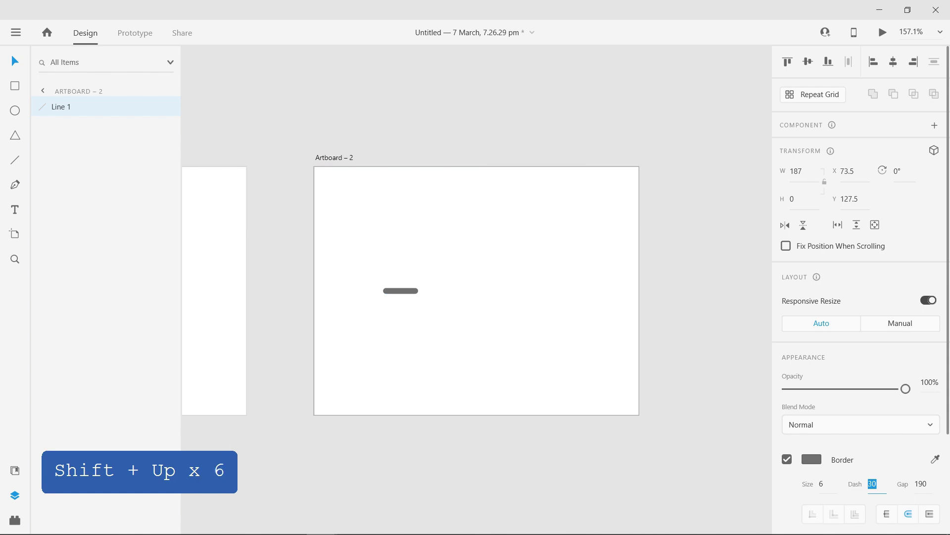
{"action": "key", "text": "shift+Up"}
{"action": "key", "text": "shift+Up"}
{"action": "key", "text": "shift+Up"}
{"action": "key", "text": "shift+Up"}
{"action": "key", "text": "shift+Up"}
{"action": "key", "text": "shift+Up"}
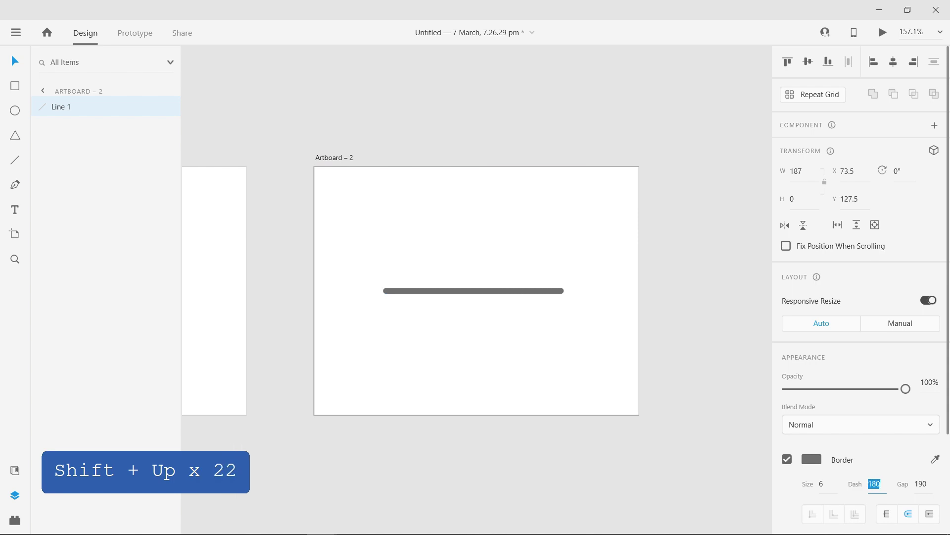
{"action": "key", "text": "ctrl+0"}
{"action": "key", "text": "shift+Up"}
{"action": "key", "text": "shift+Up"}
{"action": "key", "text": "shift+Up"}
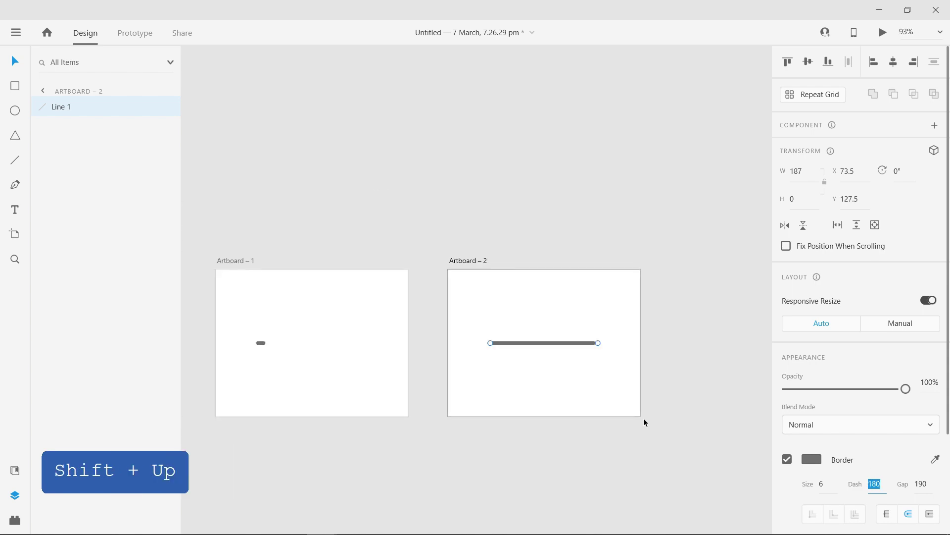
Link Artboard – 1 to Artboard – 2 with an Auto-Animate, Ease In-Out, 2 s transition
{"action": "left_click", "coordinate": [236, 265]}
{"action": "left_click", "coordinate": [132, 34]}
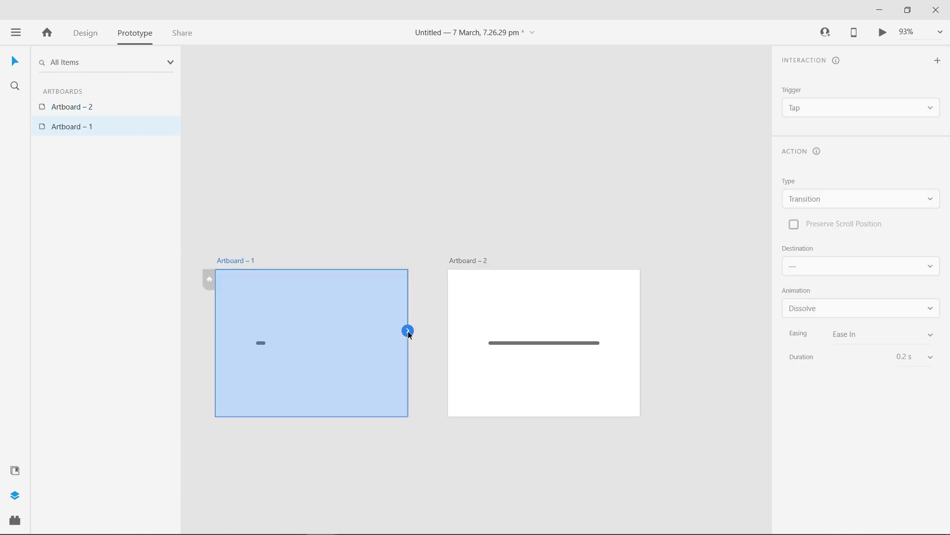
{"action": "left_click_drag", "start_coordinate": [409, 335], "coordinate": [488, 378]}
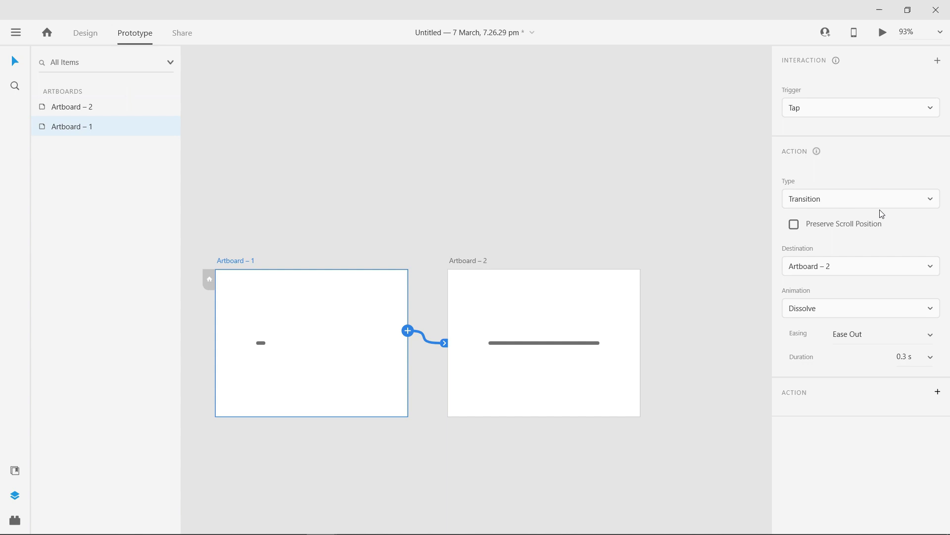
{"action": "left_click", "coordinate": [871, 199]}
{"action": "left_click", "coordinate": [855, 222]}
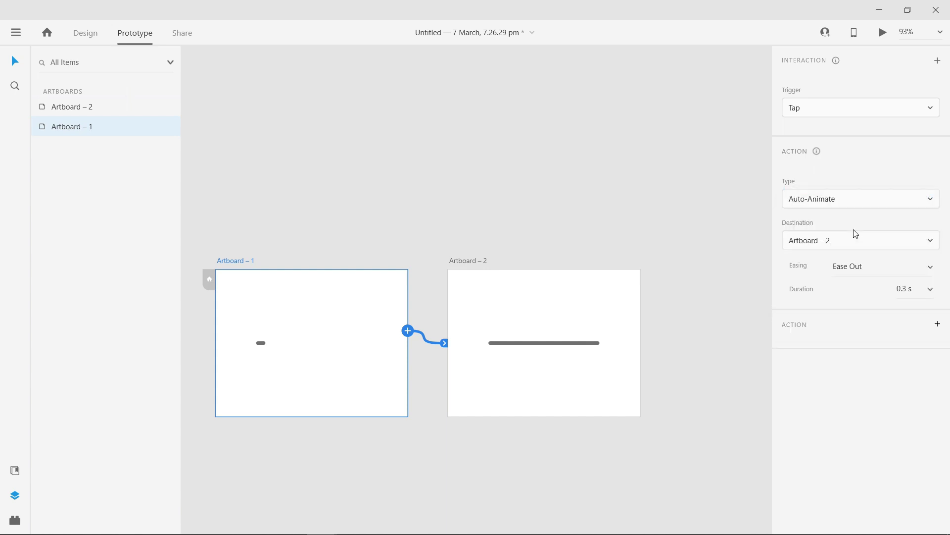
{"action": "left_click", "coordinate": [927, 275]}
{"action": "left_click", "coordinate": [903, 322]}
{"action": "left_click", "coordinate": [930, 289]}
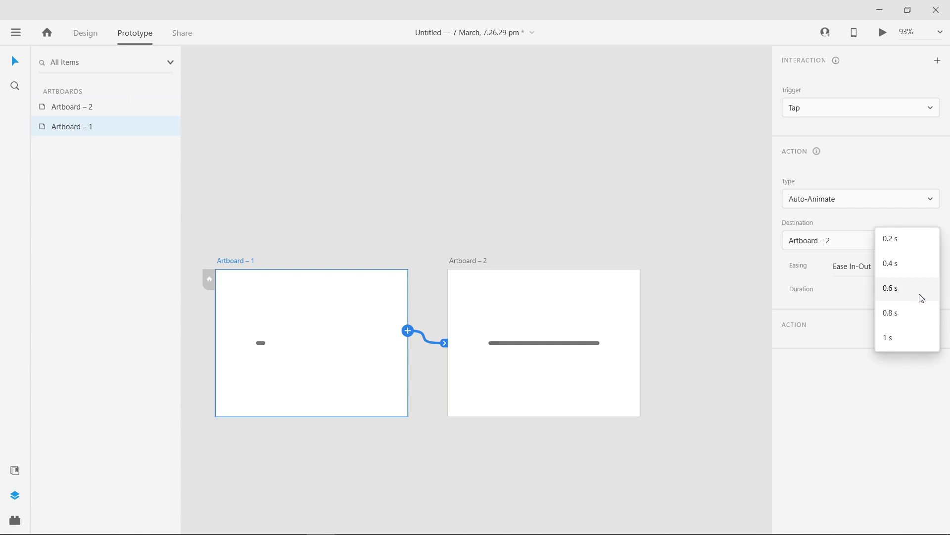
{"action": "left_click", "coordinate": [919, 296]}
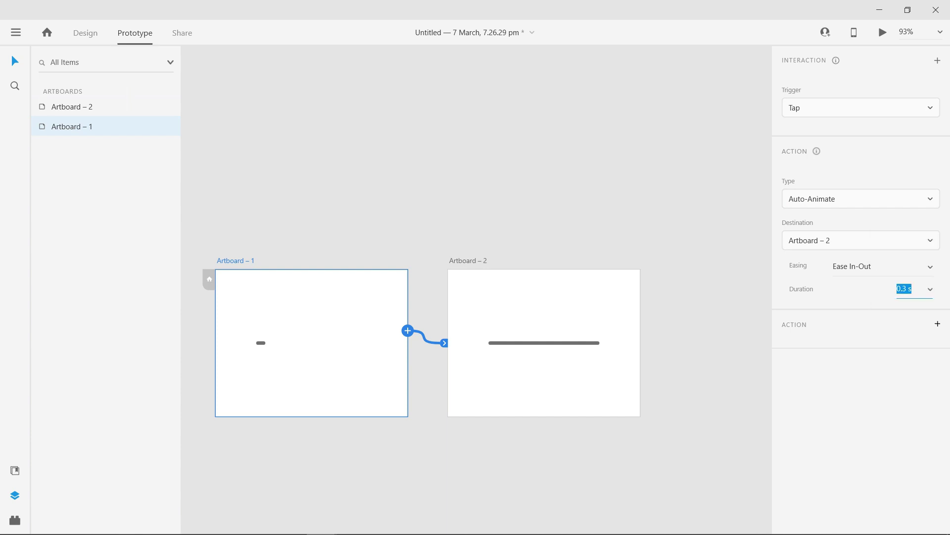
{"action": "type", "text": "2"}
{"action": "key", "text": "Return"}
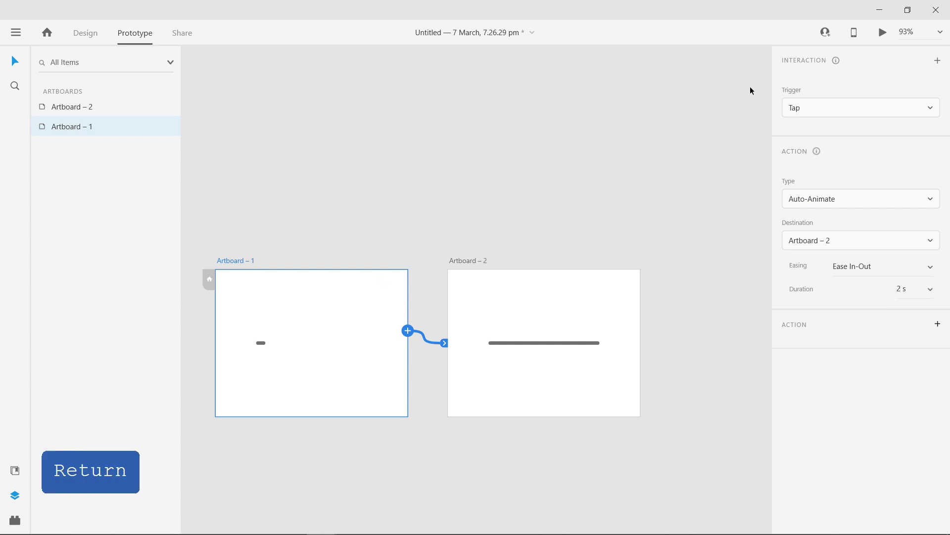
Preview the line-growing animation, then close the preview and return to Design
{"action": "left_click", "coordinate": [883, 36]}
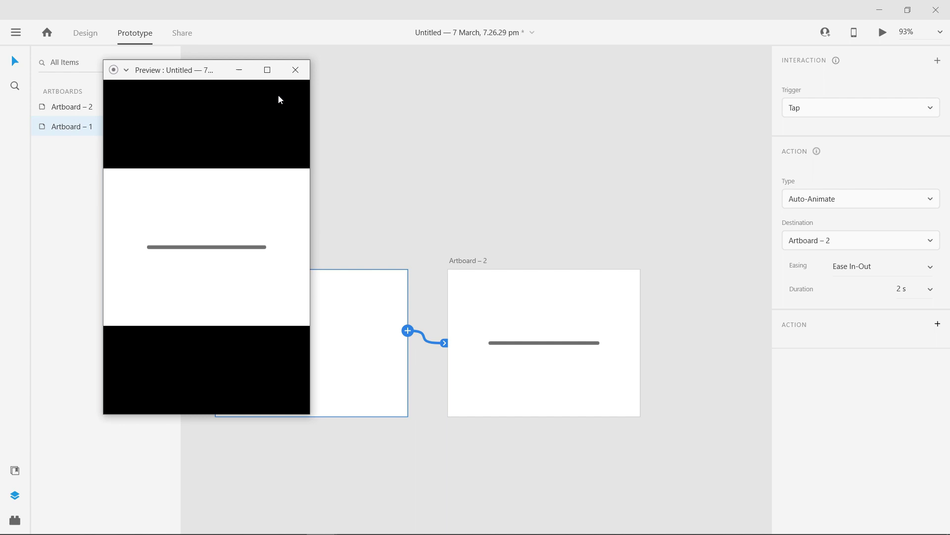
{"action": "key", "text": "Left"}
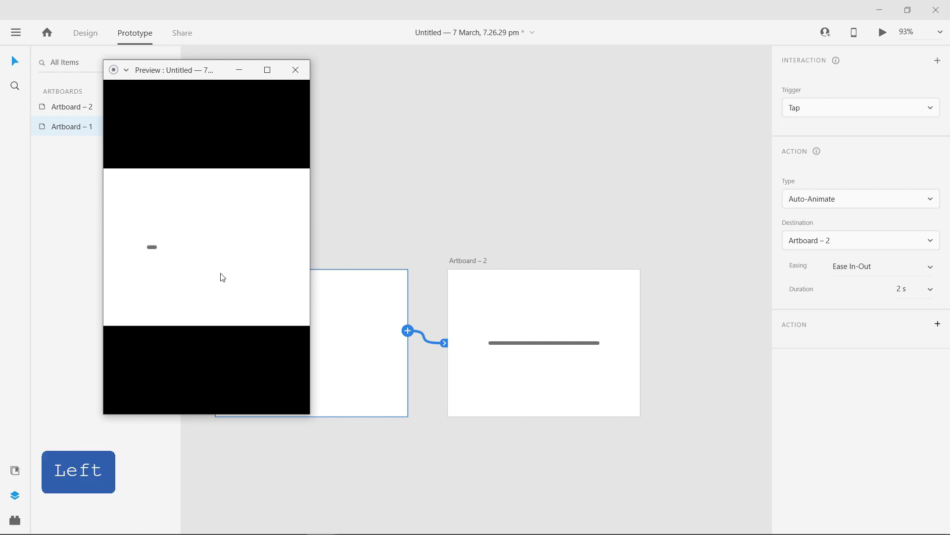
{"action": "left_click", "coordinate": [222, 279]}
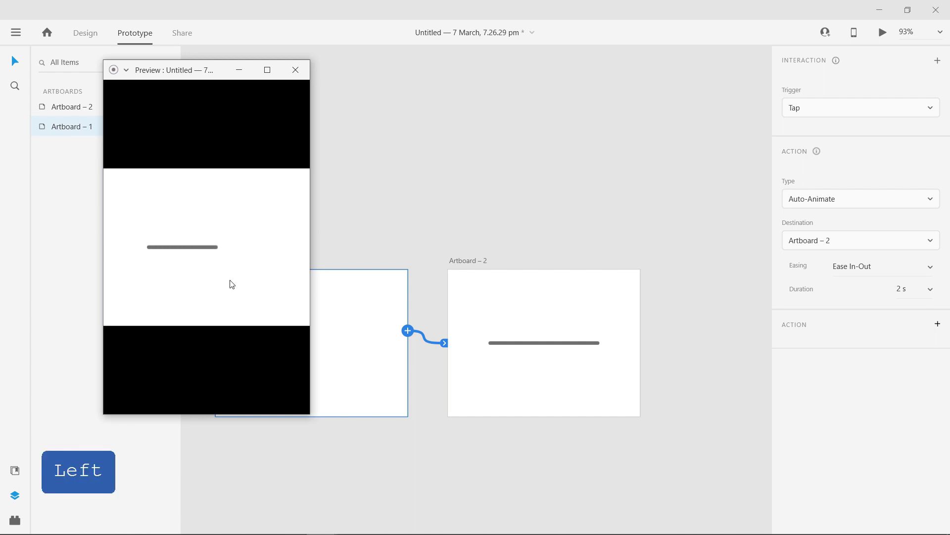
{"action": "left_click", "coordinate": [296, 70]}
{"action": "left_click", "coordinate": [103, 36]}
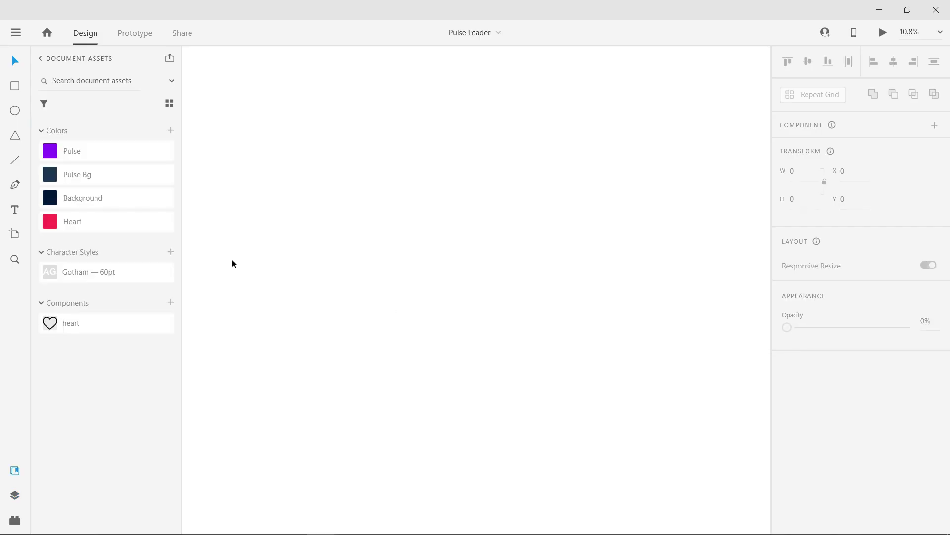
Draw a new artboard and size it to 1600 × 1200
{"action": "left_click", "coordinate": [23, 235]}
{"action": "left_click_drag", "start_coordinate": [267, 194], "coordinate": [537, 355]}
{"action": "scroll", "coordinate": [553, 430], "scroll_direction": "down", "scroll_amount": 3}
{"action": "key", "text": "ctrl"}
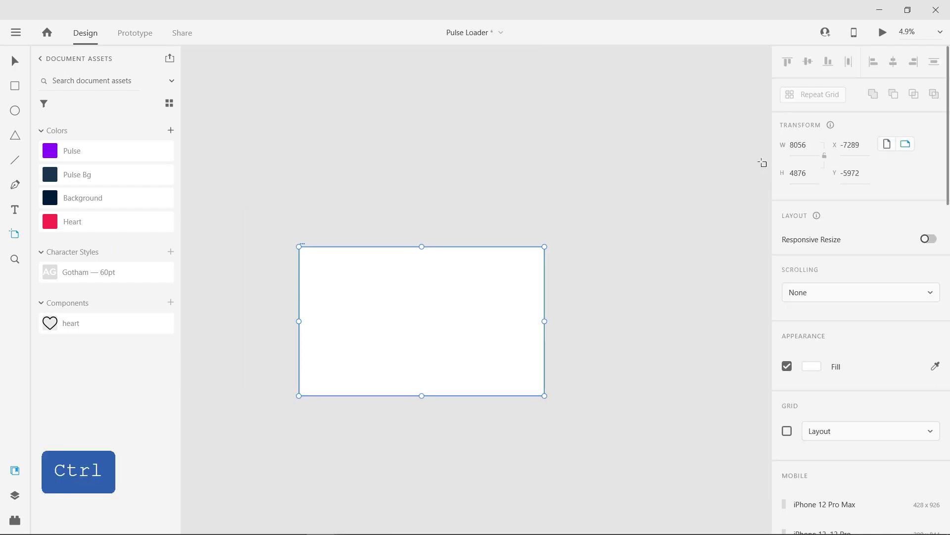
{"action": "left_click", "coordinate": [798, 144]}
{"action": "type", "text": "166"}
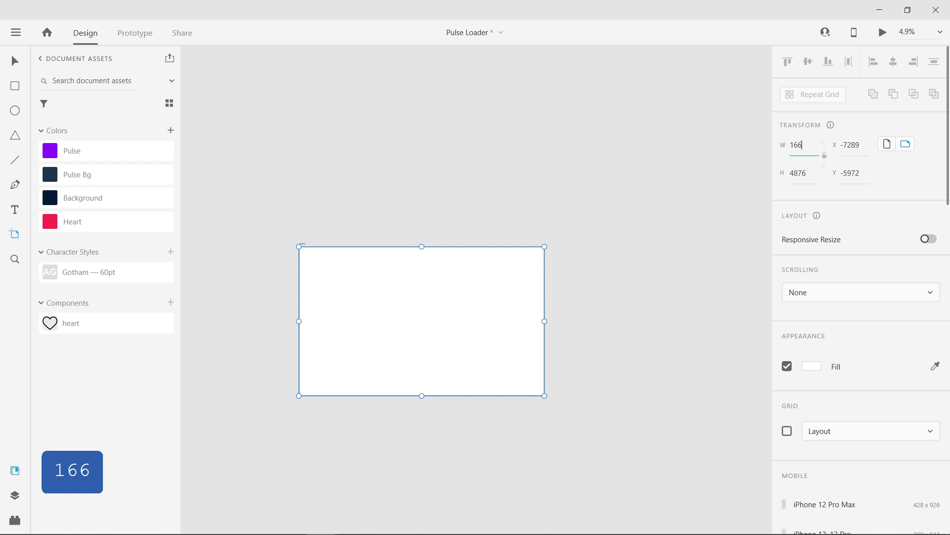
{"action": "key", "text": "BackSpace"}
{"action": "type", "text": "00"}
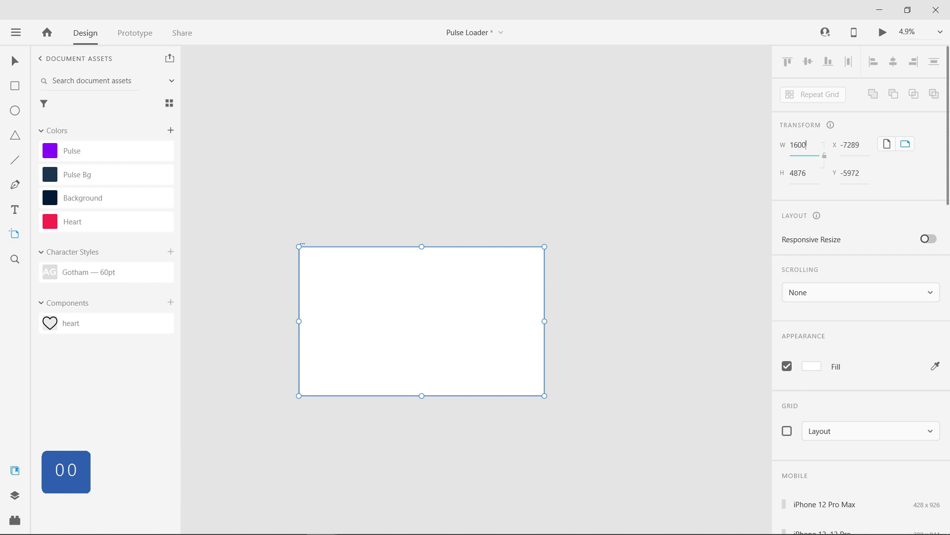
{"action": "key", "text": "Tab"}
{"action": "type", "text": "1200"}
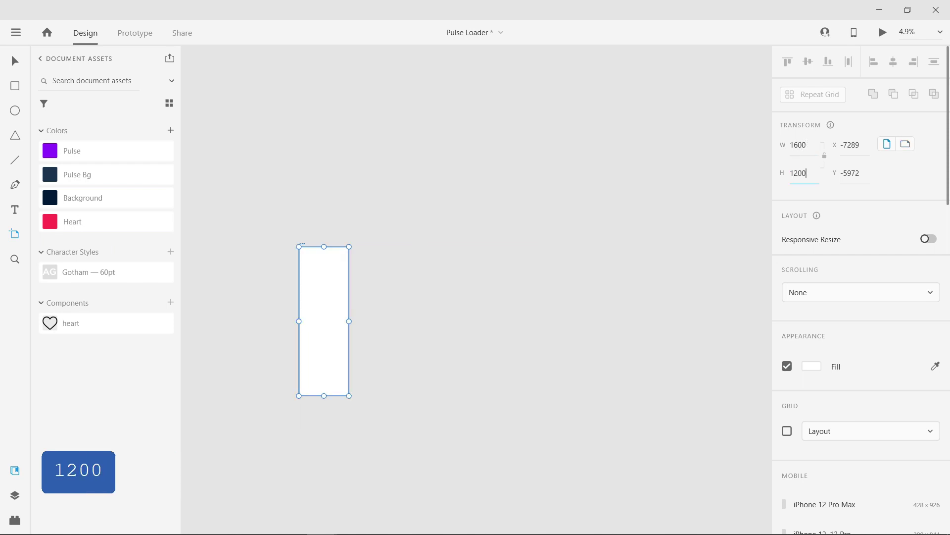
{"action": "key", "text": "Return"}
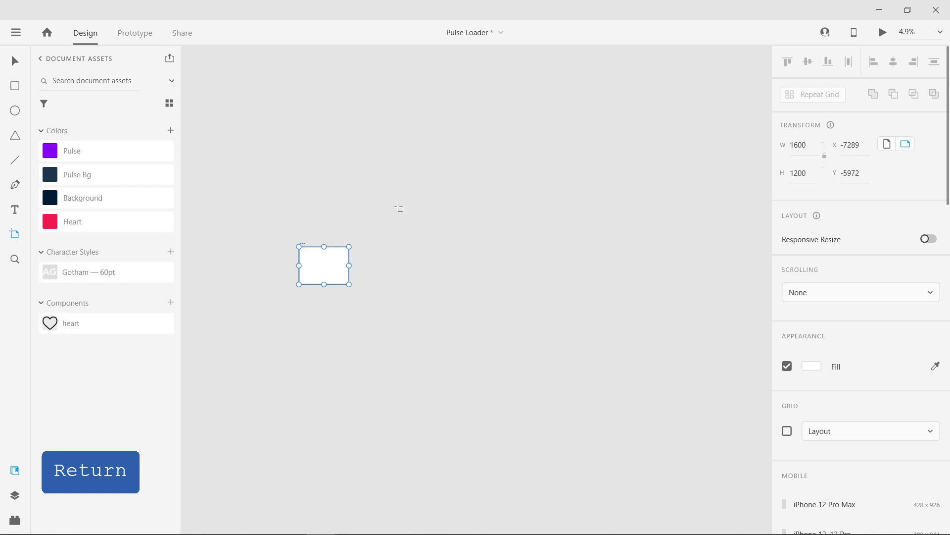
Rename the artboard to 1 and fill it with the Background colour
{"action": "scroll", "coordinate": [294, 250], "scroll_direction": "up", "scroll_amount": 5}
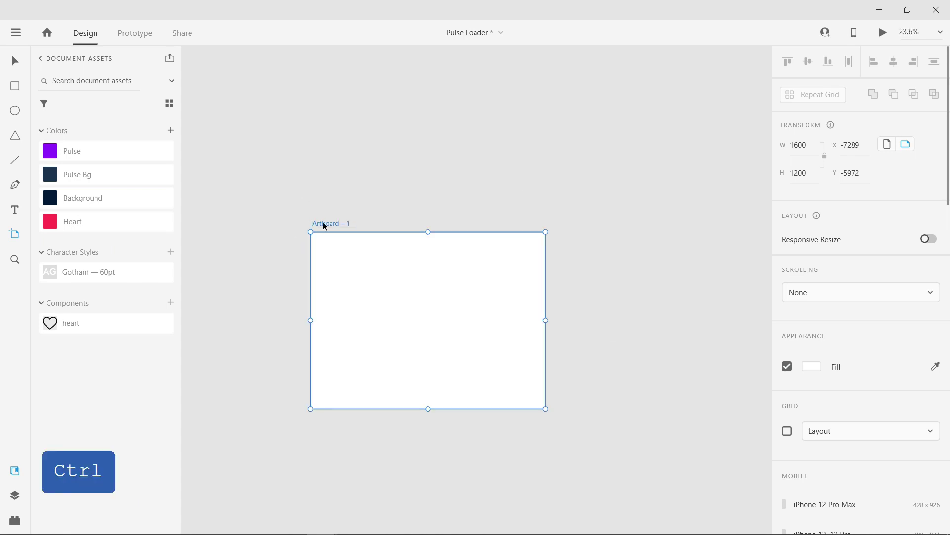
{"action": "double_click", "coordinate": [326, 224]}
{"action": "type", "text": "1"}
{"action": "key", "text": "Return"}
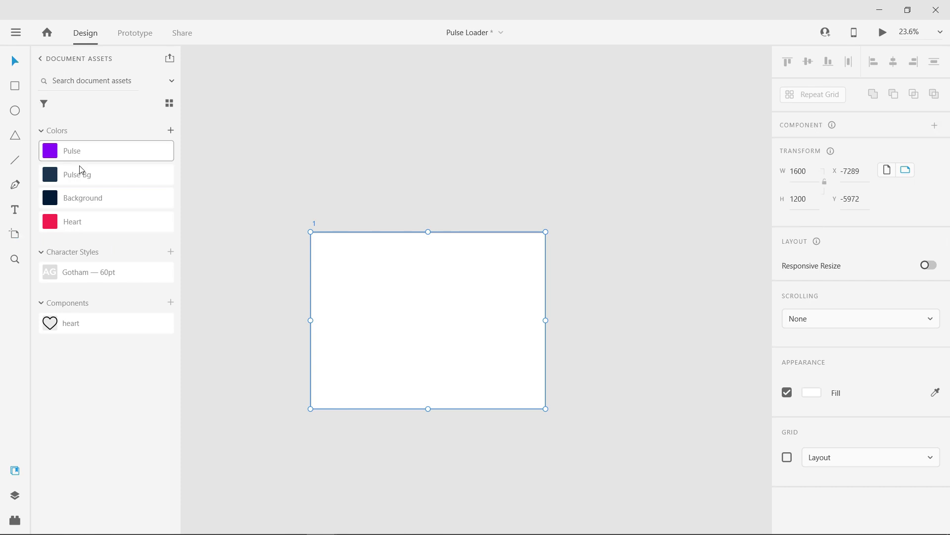
{"action": "left_click", "coordinate": [101, 204]}
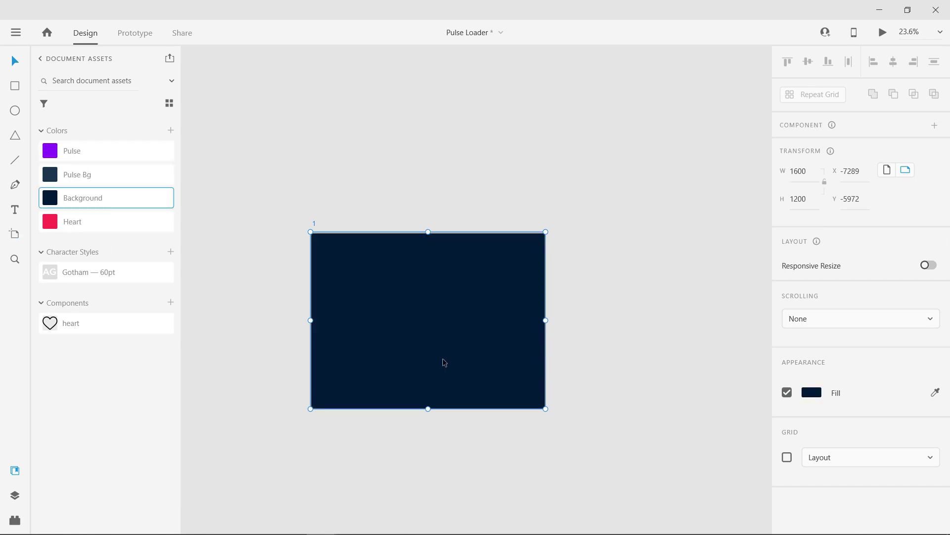
Place the heart component on the artboard and scale it proportionally to 350 high
{"action": "scroll", "coordinate": [444, 362], "scroll_direction": "up", "scroll_amount": 3}
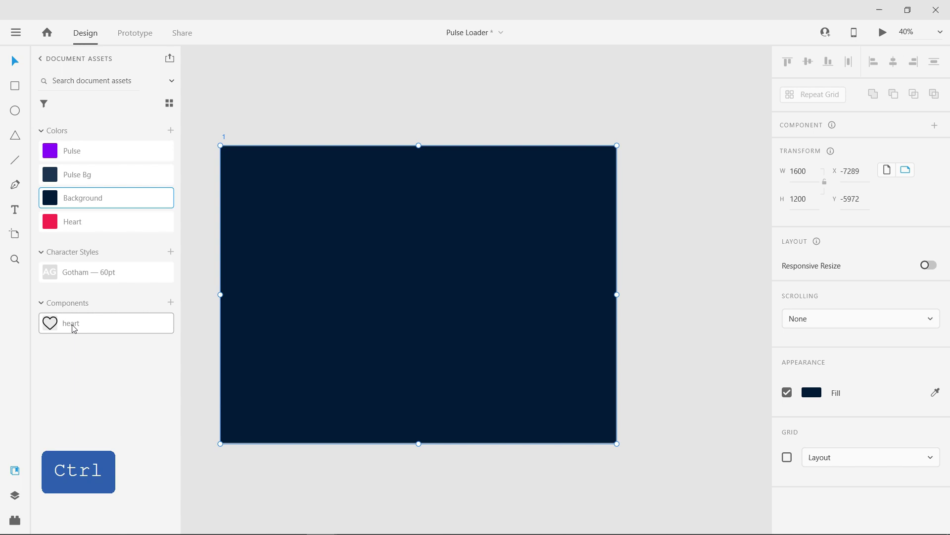
{"action": "left_click_drag", "start_coordinate": [73, 328], "coordinate": [410, 300]}
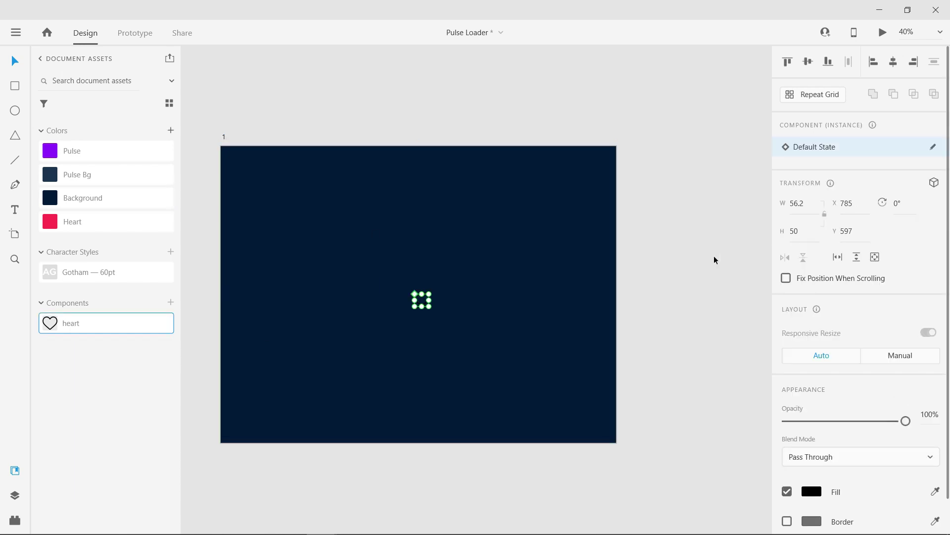
{"action": "left_click", "coordinate": [825, 216]}
{"action": "type", "text": "350"}
{"action": "key", "text": "Return"}
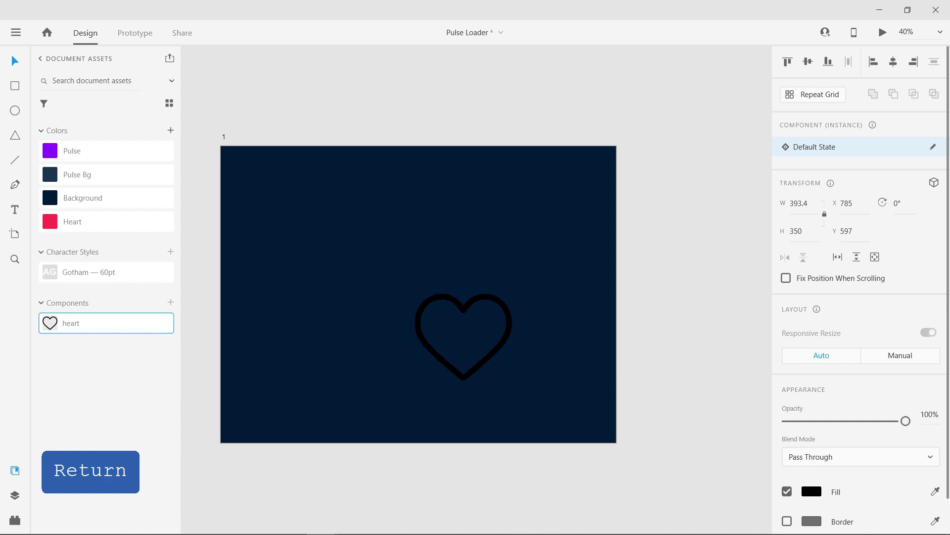
Colour the heart with the Heart pink swatch and centre it on the artboard
{"action": "scroll", "coordinate": [832, 295], "scroll_direction": "down", "scroll_amount": 1}
{"action": "left_click", "coordinate": [124, 227]}
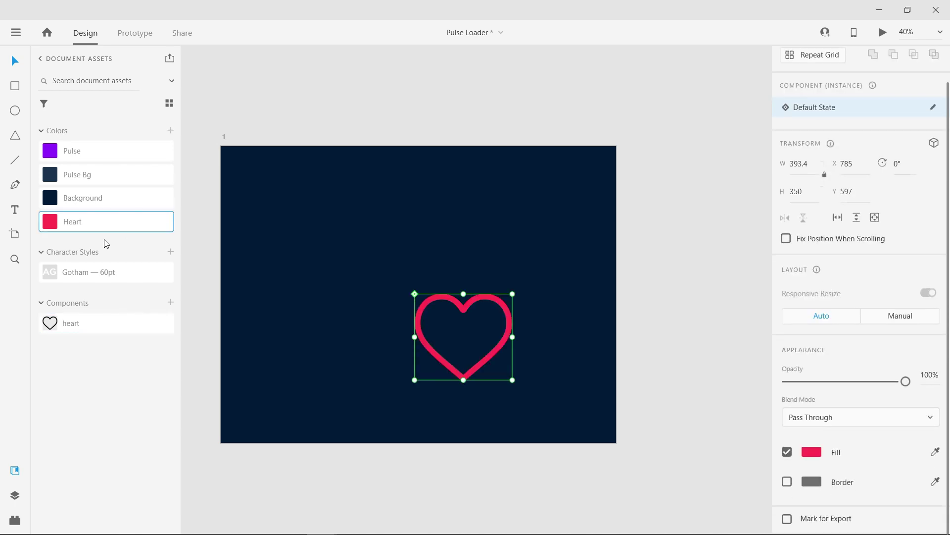
{"action": "scroll", "coordinate": [807, 99], "scroll_direction": "up", "scroll_amount": 1}
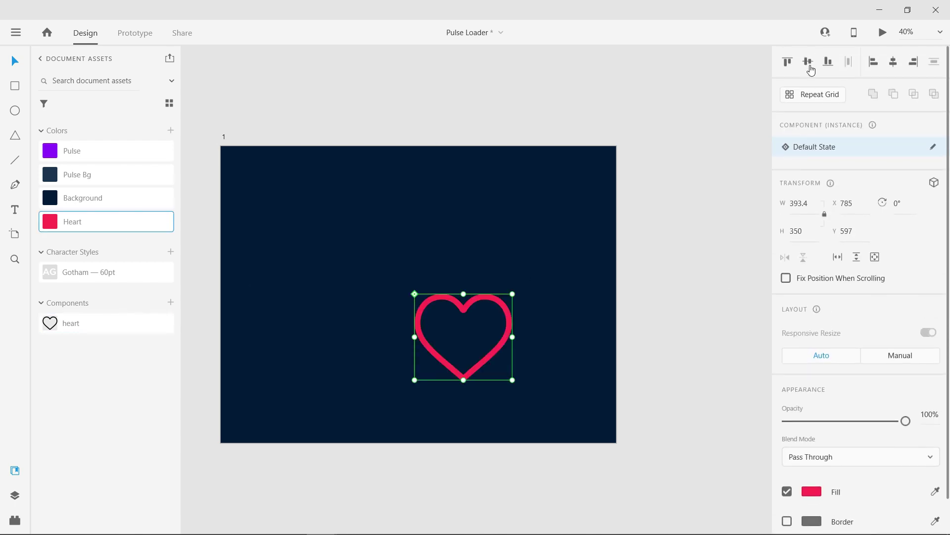
{"action": "left_click", "coordinate": [807, 64]}
{"action": "left_click", "coordinate": [894, 64]}
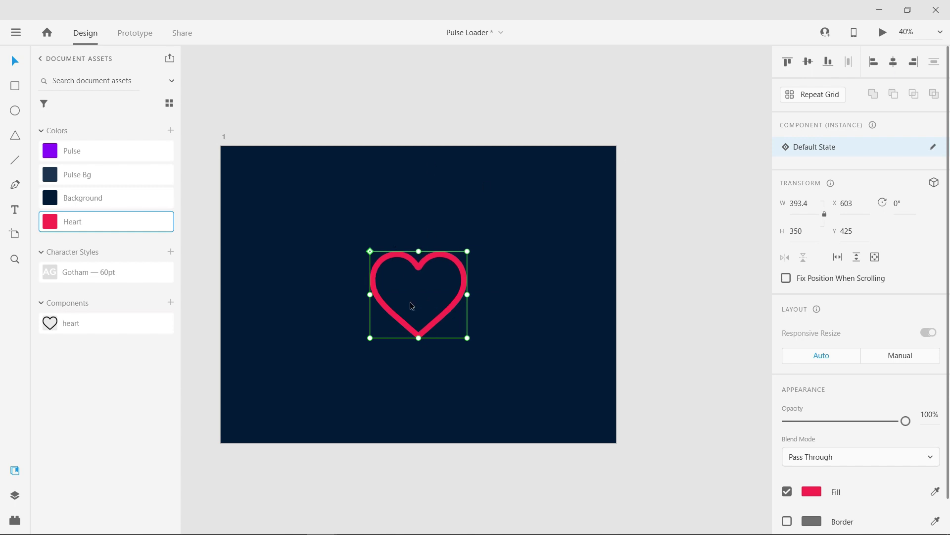
{"action": "scroll", "coordinate": [340, 293], "scroll_direction": "down", "scroll_amount": 2}
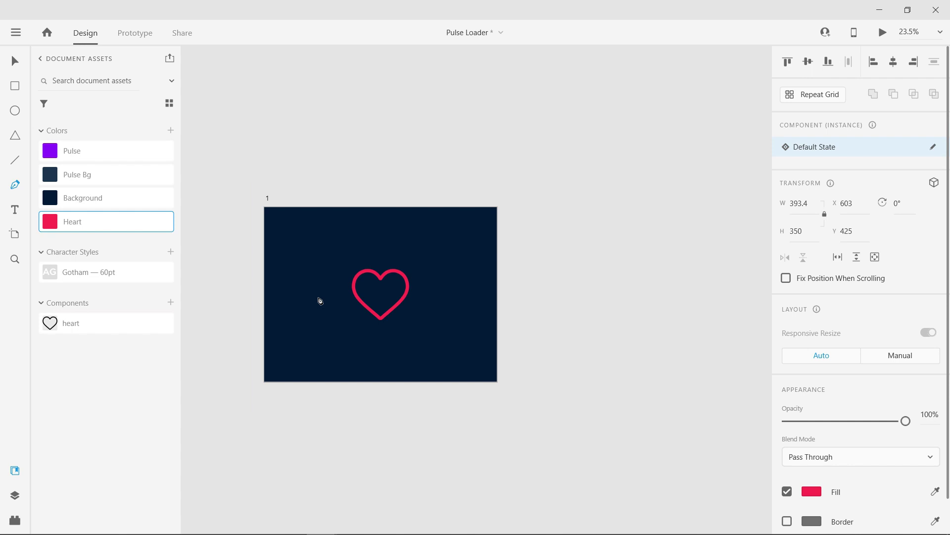
{"action": "scroll", "coordinate": [549, 312], "scroll_direction": "up", "scroll_amount": 3}
Draw the pulse path: flat lead-in, first peak, dip, second peak and flat end
{"action": "scroll", "coordinate": [392, 304], "scroll_direction": "up", "scroll_amount": 1}
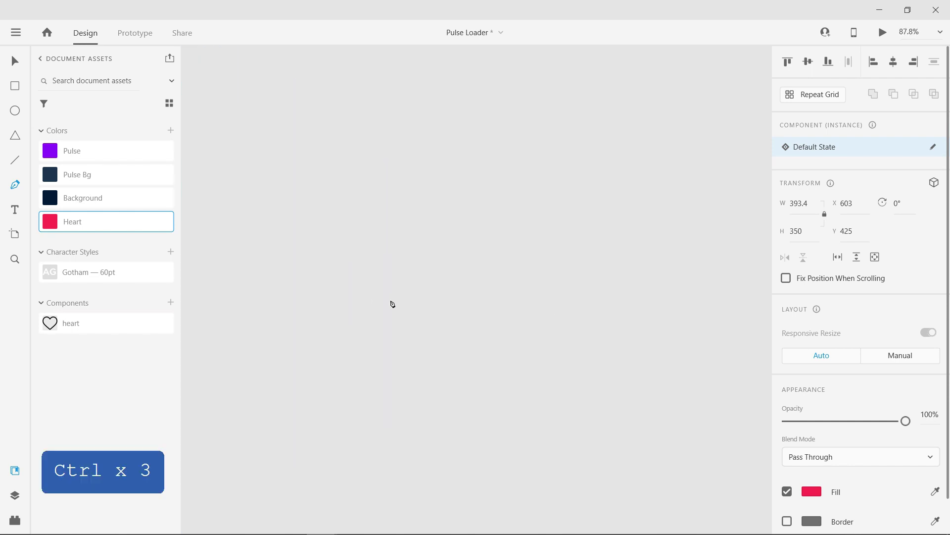
{"action": "left_click", "coordinate": [286, 286]}
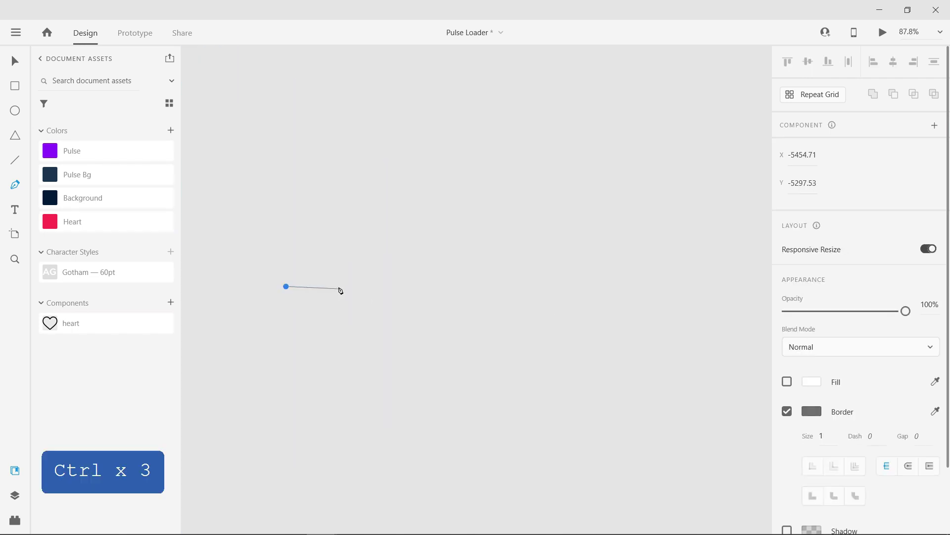
{"action": "left_click", "coordinate": [337, 286]}
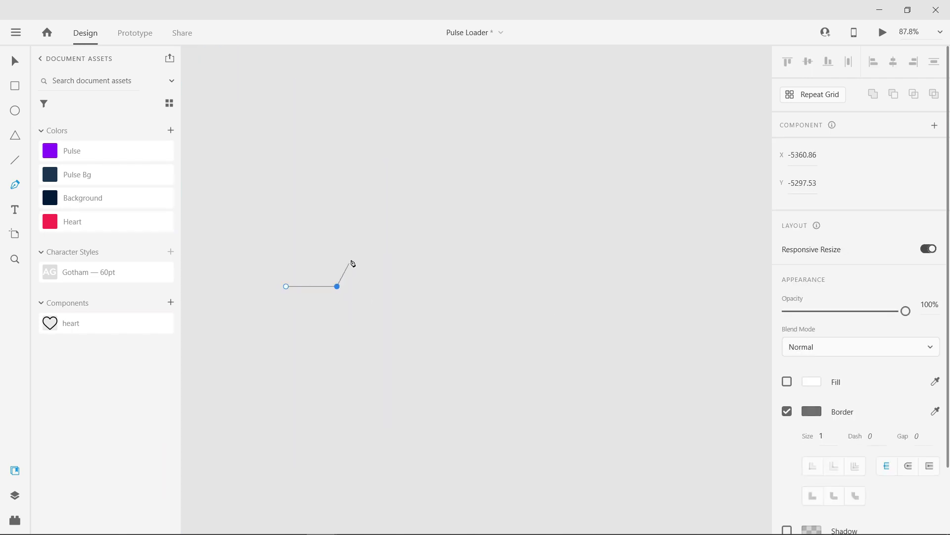
{"action": "left_click", "coordinate": [358, 237]}
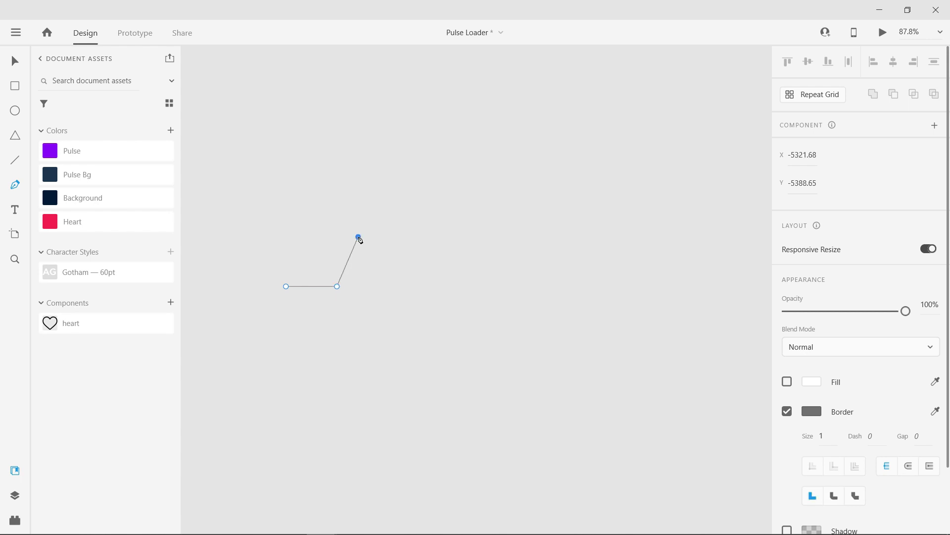
{"action": "left_click", "coordinate": [382, 325]}
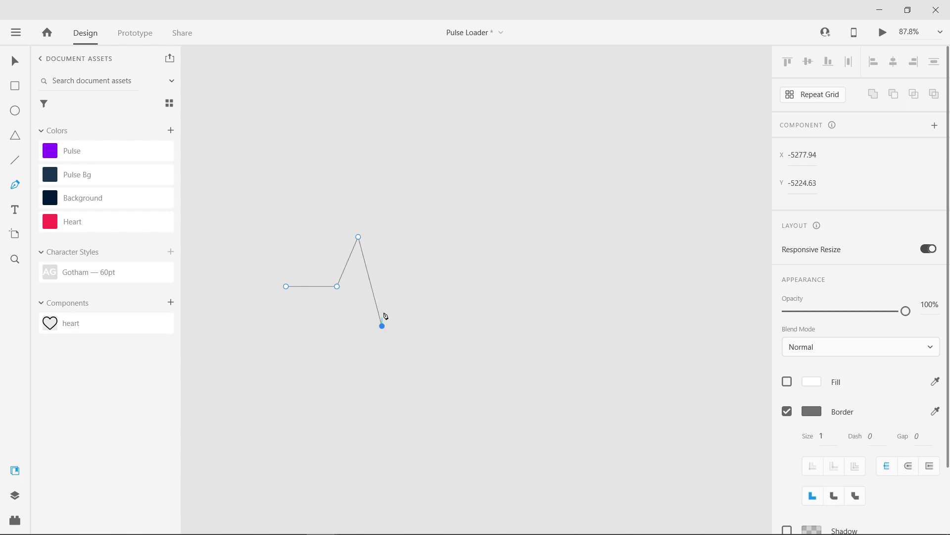
{"action": "left_click", "coordinate": [408, 286]}
{"action": "left_click", "coordinate": [440, 286]}
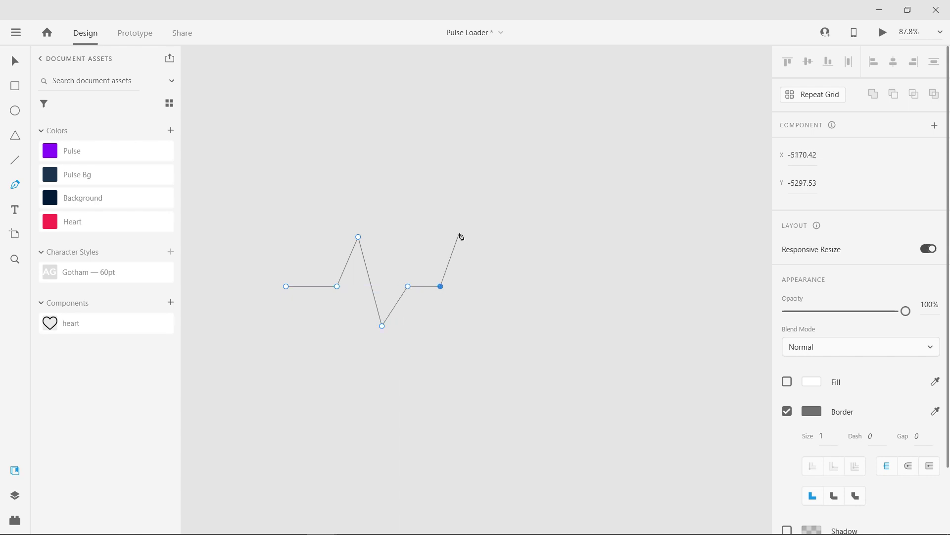
{"action": "left_click", "coordinate": [461, 237]}
{"action": "left_click", "coordinate": [479, 286]}
{"action": "left_click", "coordinate": [512, 286]}
Nudge a few anchors of the pulse path, undo the last change, and finish editing
{"action": "left_click_drag", "start_coordinate": [440, 286], "coordinate": [444, 287]}
{"action": "left_click_drag", "start_coordinate": [460, 237], "coordinate": [463, 237]}
{"action": "left_click_drag", "start_coordinate": [408, 286], "coordinate": [413, 286]}
{"action": "left_click", "coordinate": [358, 237]}
{"action": "key", "text": "ctrl+z"}
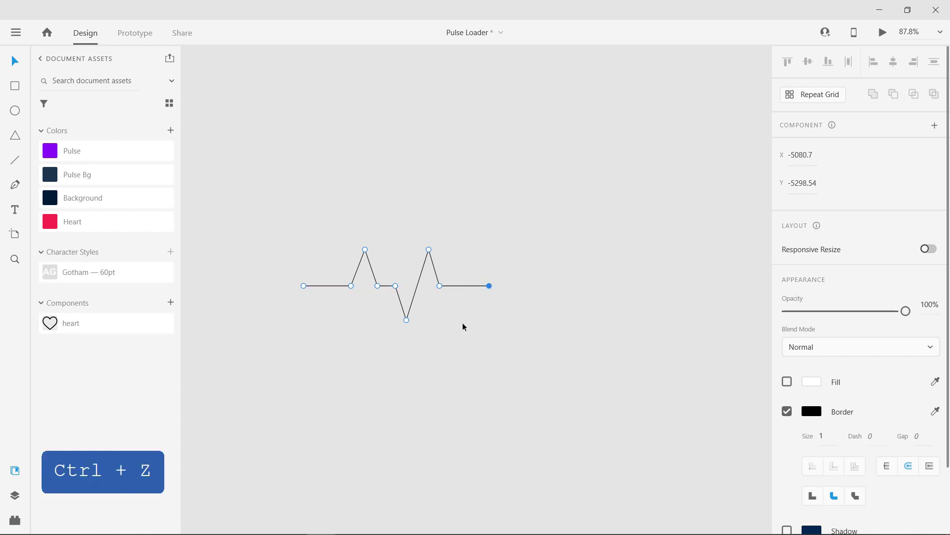
{"action": "left_click", "coordinate": [465, 309]}
Give the heartbeat line a stroke thickness of 10
{"action": "scroll", "coordinate": [469, 316], "scroll_direction": "down", "scroll_amount": 3, "text": "ctrl"}
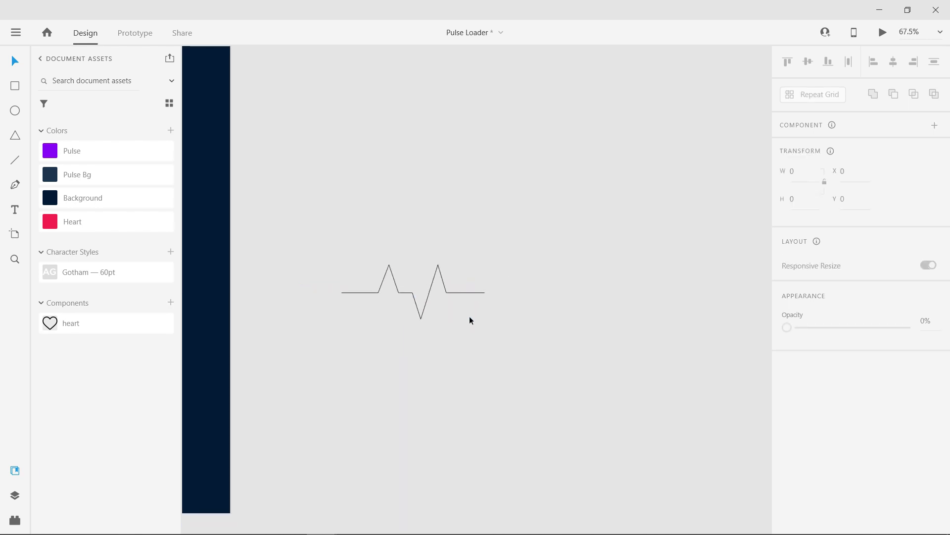
{"action": "scroll", "coordinate": [454, 305], "scroll_direction": "up", "scroll_amount": 2, "text": "ctrl"}
{"action": "left_click", "coordinate": [438, 288]}
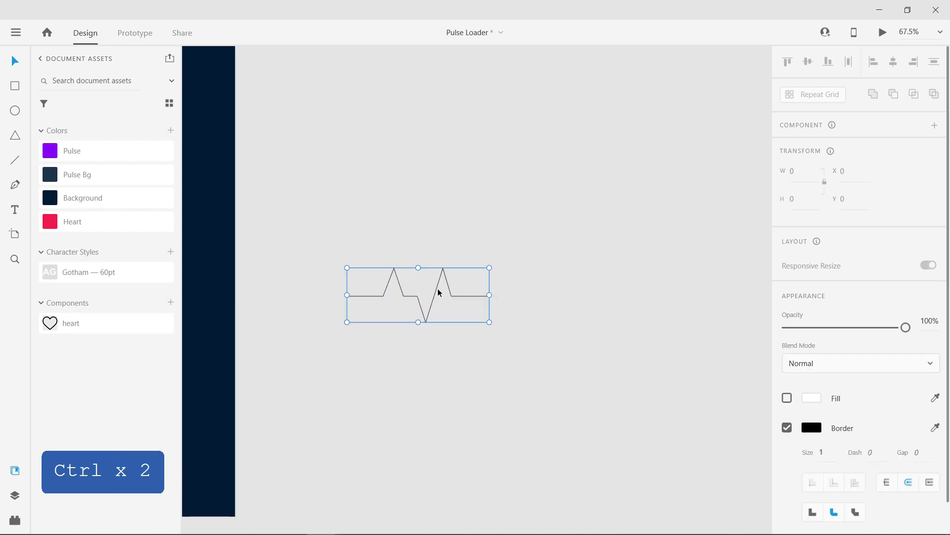
{"action": "left_click", "coordinate": [825, 475]}
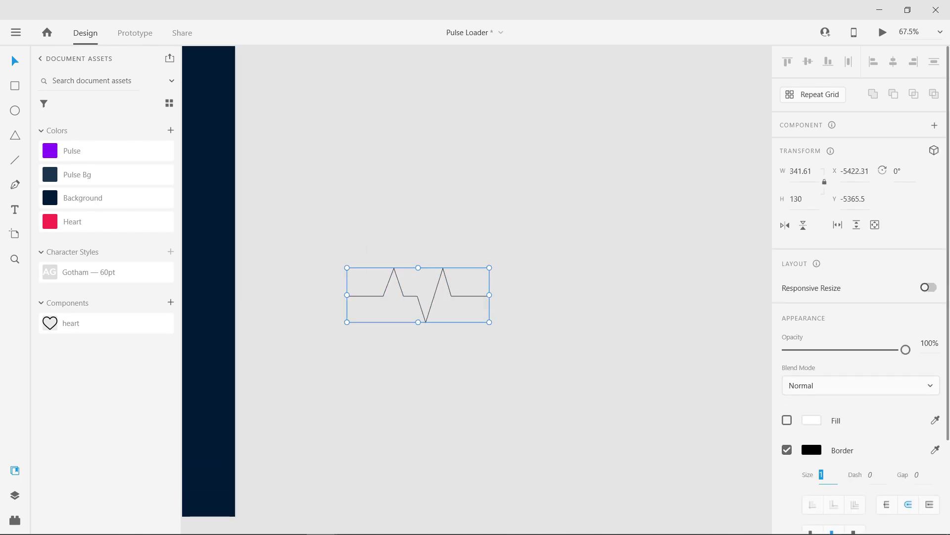
{"action": "type", "text": "10"}
{"action": "key", "text": "Return"}
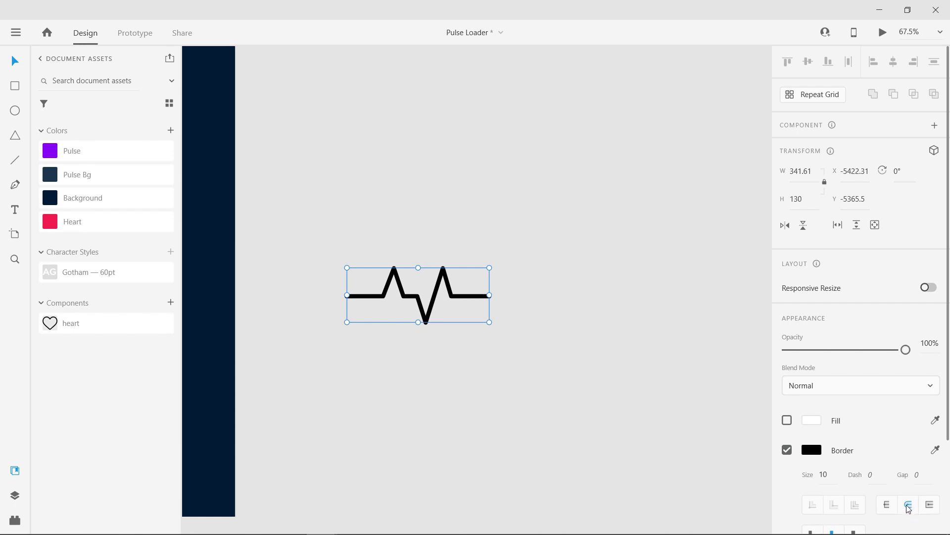
Move the line into the centre of the heart and colour it Pulse purple
{"action": "scroll", "coordinate": [450, 369], "scroll_direction": "down", "scroll_amount": 5}
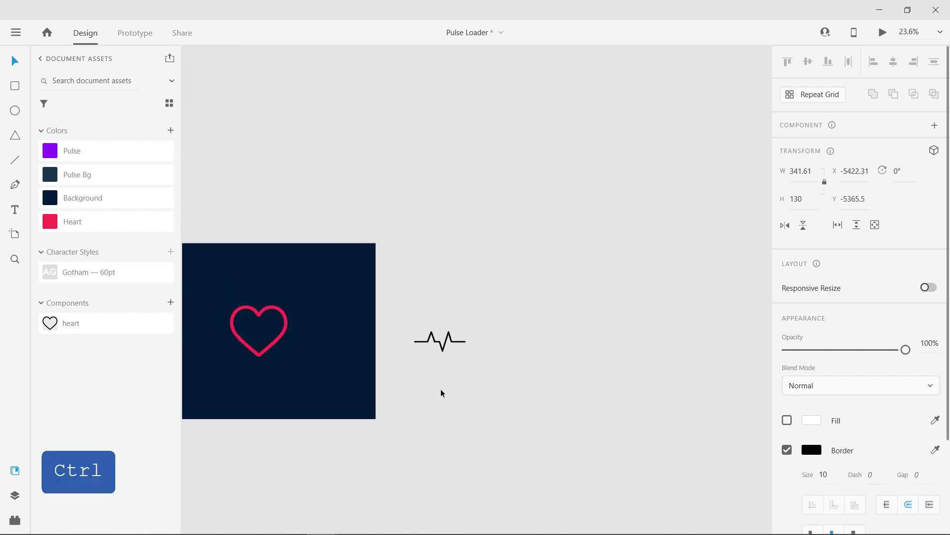
{"action": "left_click_drag", "start_coordinate": [441, 390], "coordinate": [354, 349]}
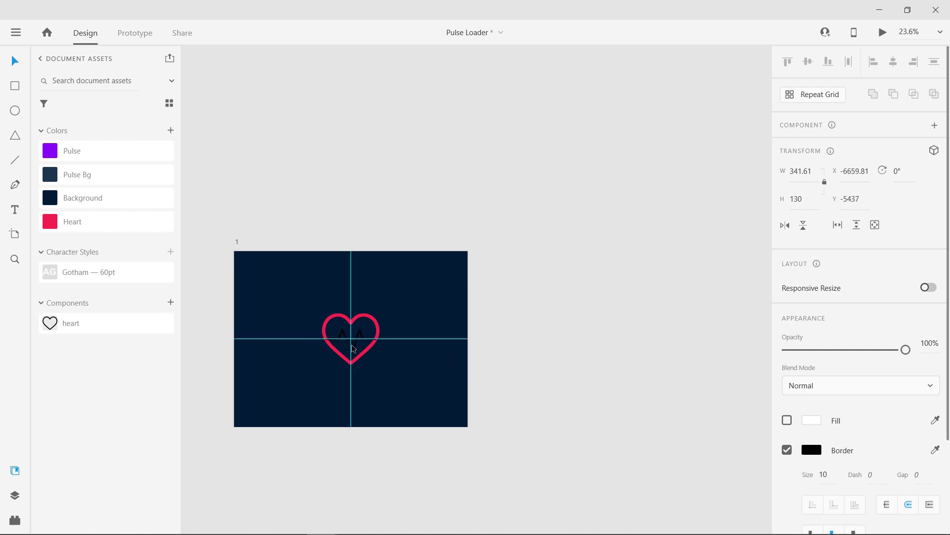
{"action": "left_click_drag", "start_coordinate": [353, 348], "coordinate": [353, 348]}
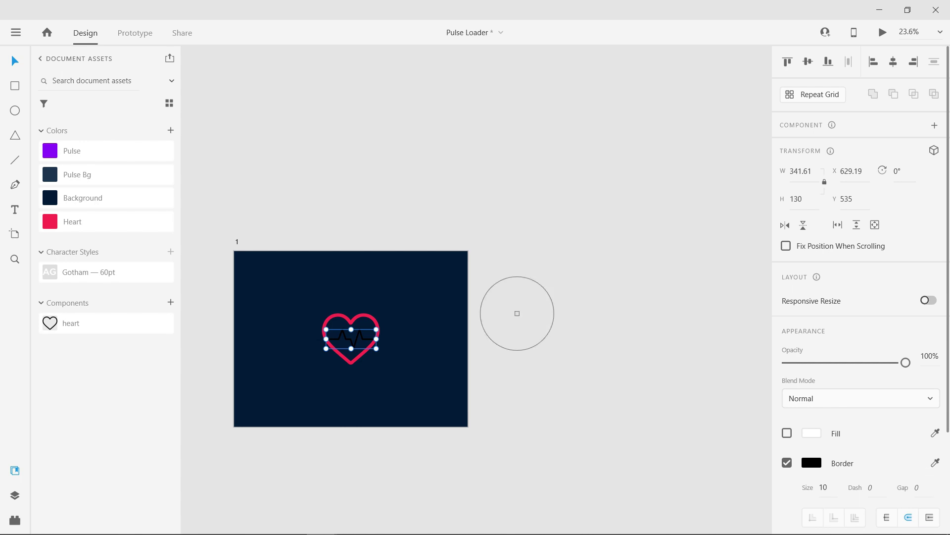
{"action": "left_click", "coordinate": [50, 149]}
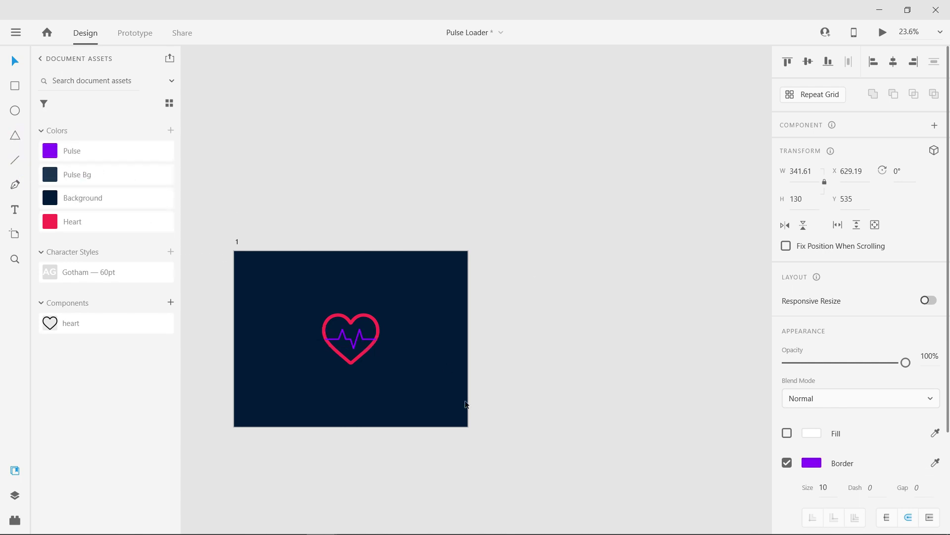
{"action": "scroll", "coordinate": [355, 345], "scroll_direction": "up", "scroll_amount": 3}
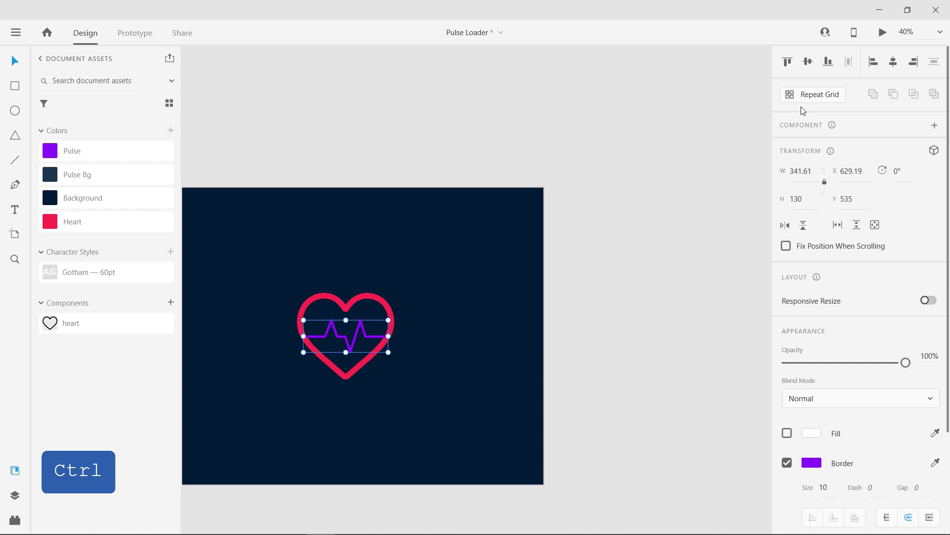
Centre the heartbeat line on the artboard and rename its Path 1 layer to Pulse
{"action": "left_click", "coordinate": [808, 63]}
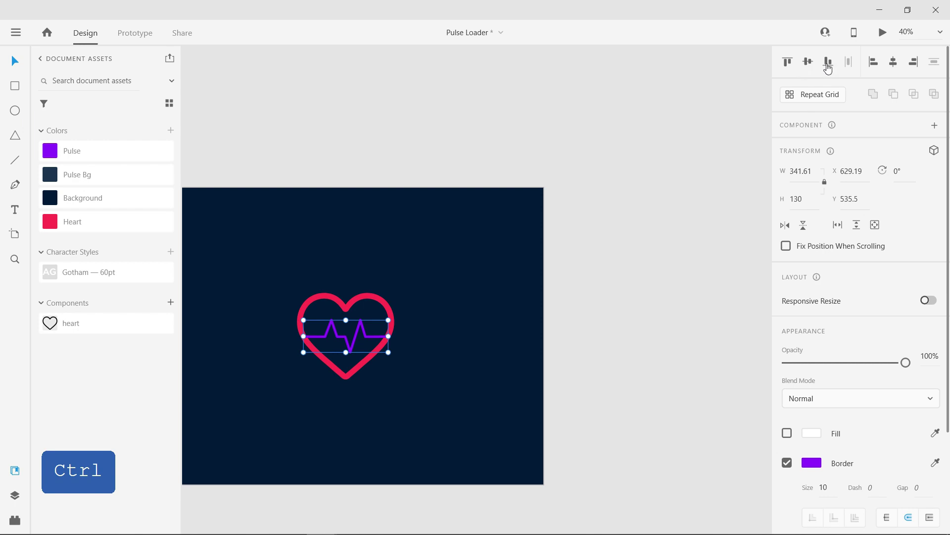
{"action": "left_click", "coordinate": [894, 62]}
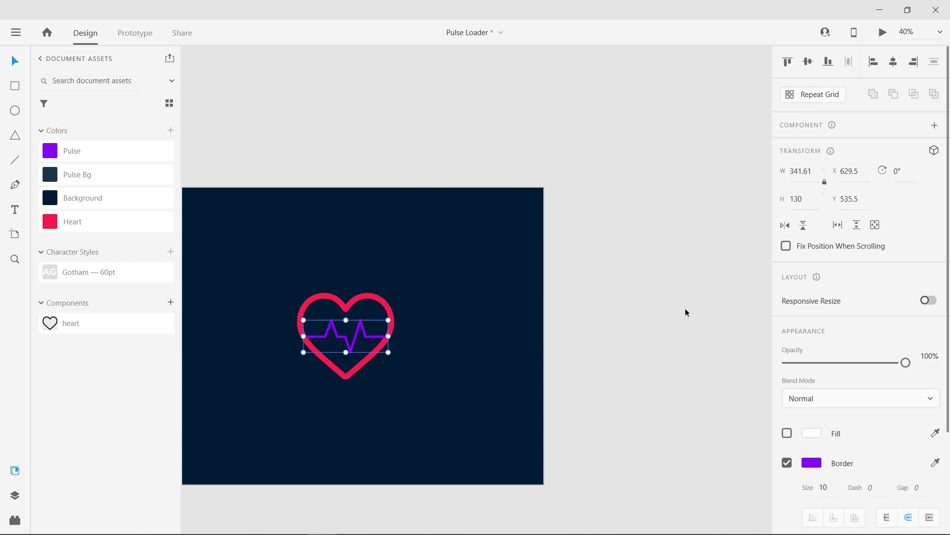
{"action": "left_click", "coordinate": [15, 496]}
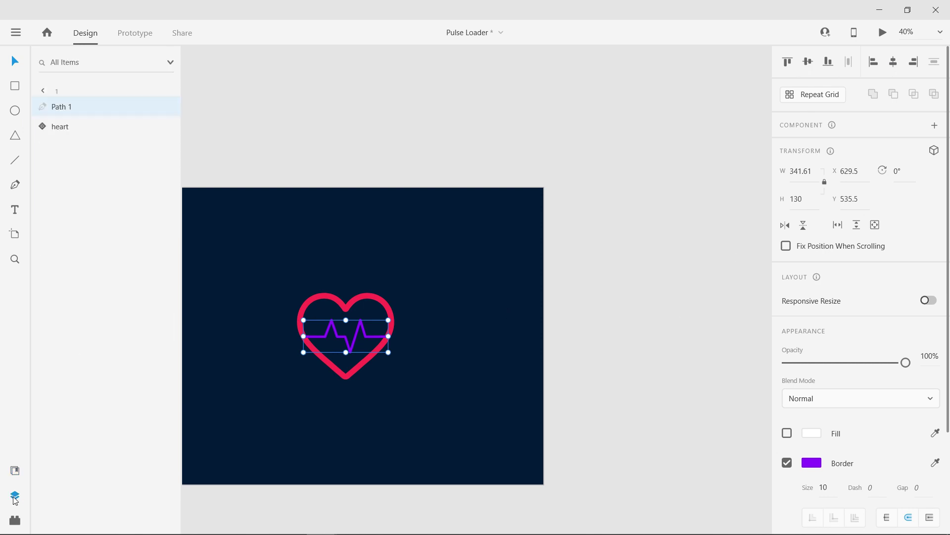
{"action": "double_click", "coordinate": [58, 108]}
{"action": "type", "text": "P"}
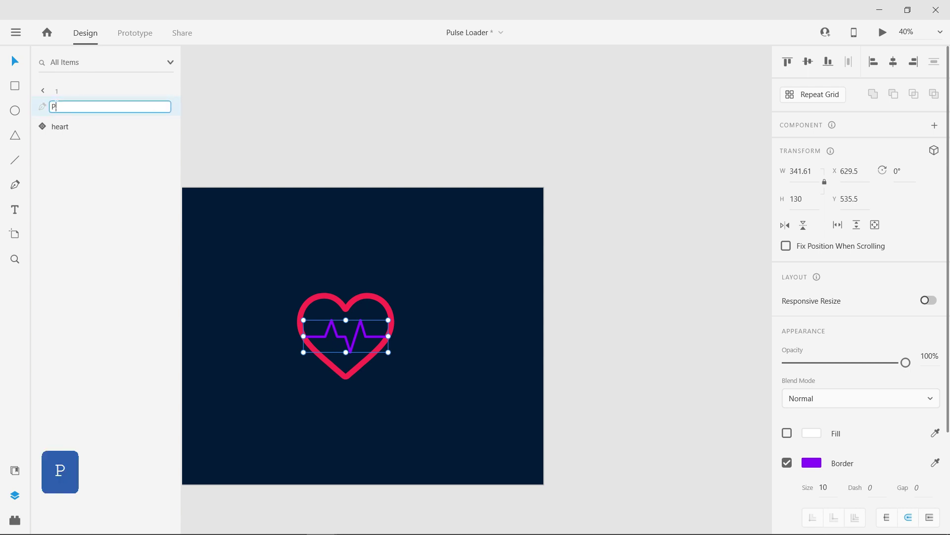
{"action": "type", "text": "ulse"}
{"action": "key", "text": "Return"}
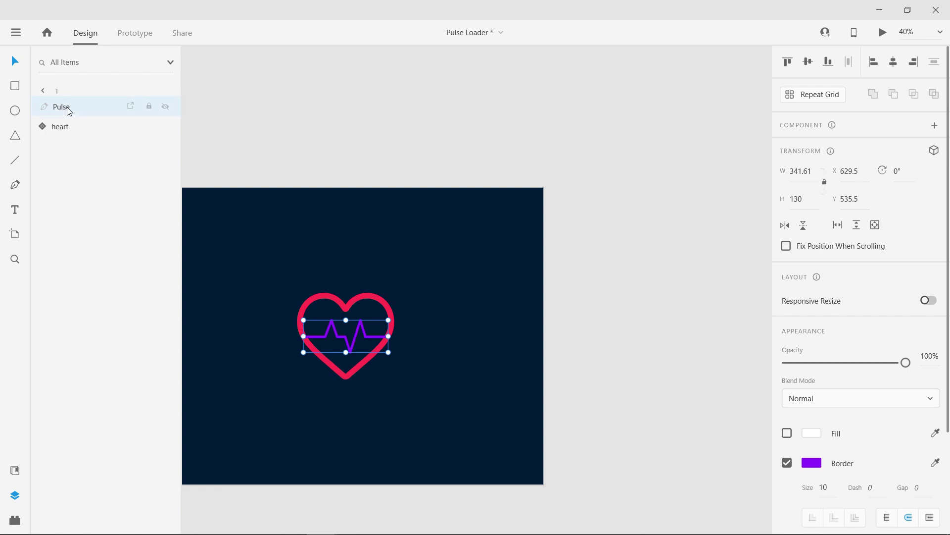
Duplicate the line, name the copy Pulse BG, and hide the Pulse layer
{"action": "key", "text": "ctrl+d"}
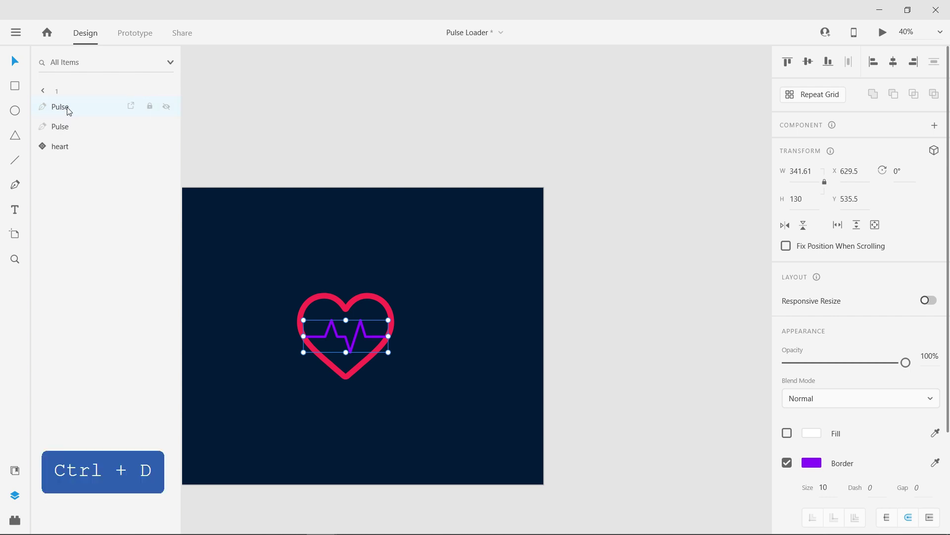
{"action": "left_click", "coordinate": [66, 128]}
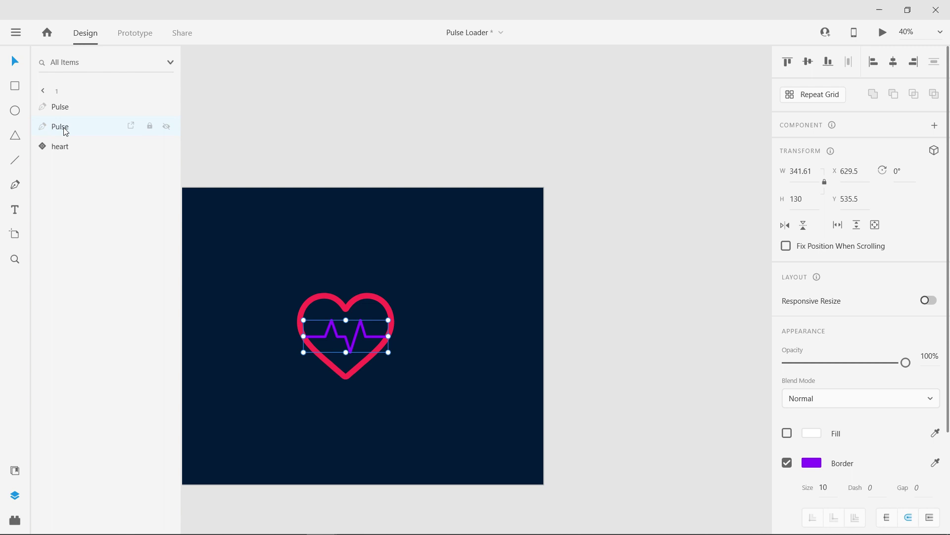
{"action": "double_click", "coordinate": [66, 128]}
{"action": "key", "text": "Right"}
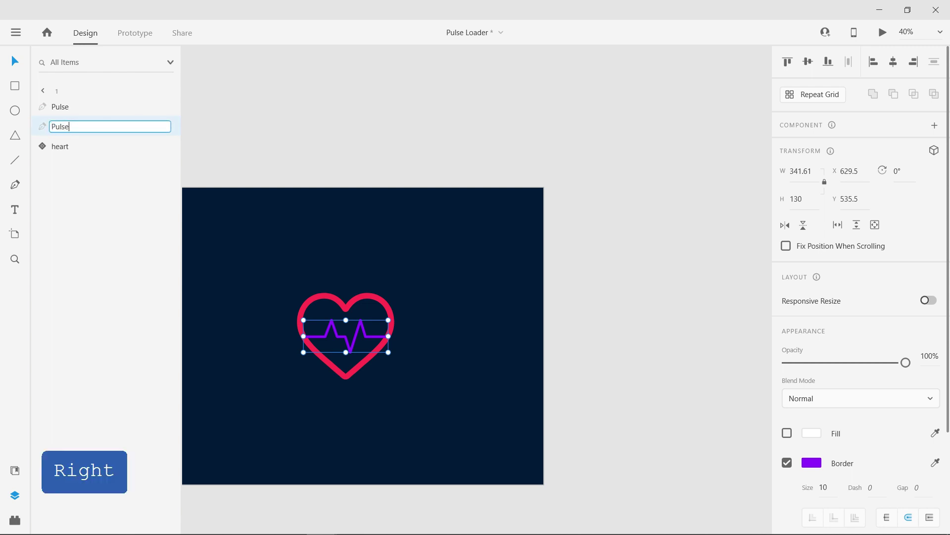
{"action": "type", "text": "BG"}
{"action": "key", "text": "Return"}
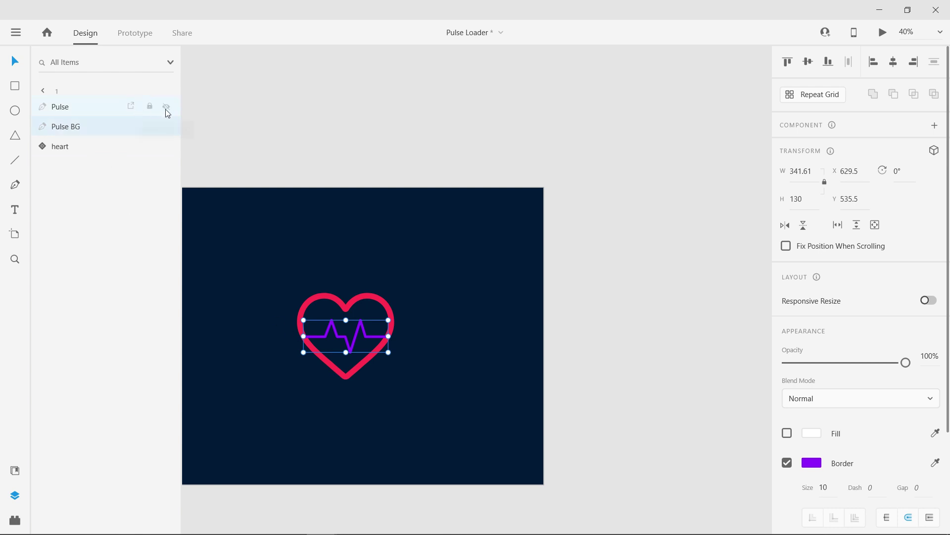
{"action": "left_click", "coordinate": [166, 107]}
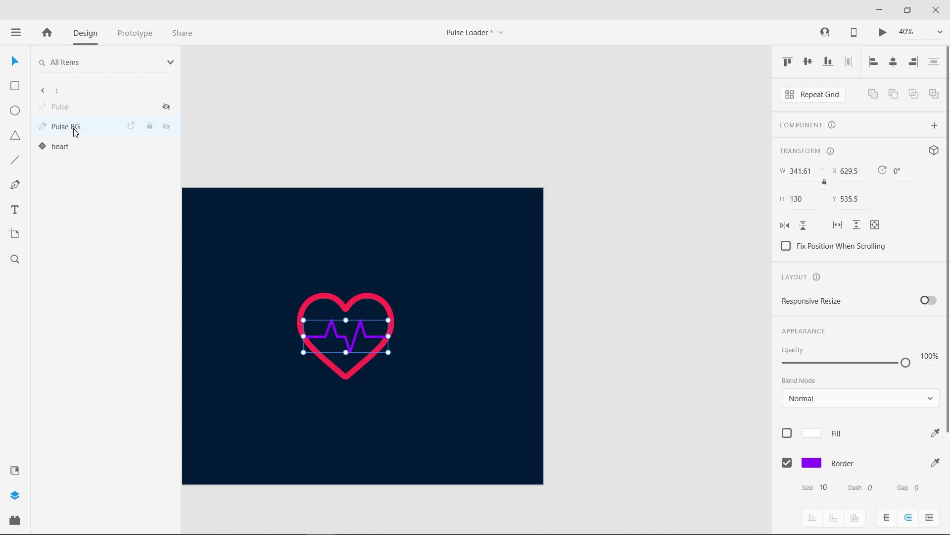
{"action": "scroll", "coordinate": [603, 378], "scroll_direction": "down", "scroll_amount": 3}
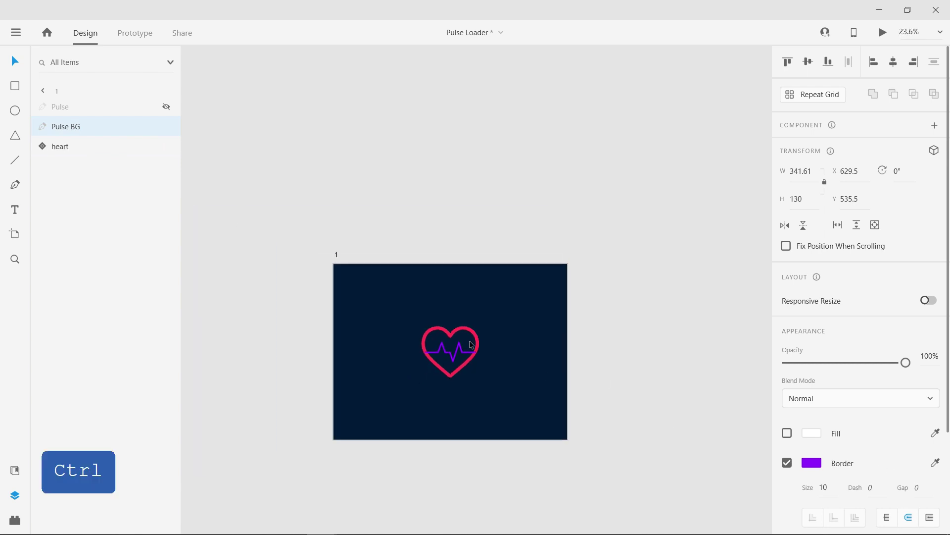
Apply the Pulse Bg colour from Document Assets to the Pulse BG line
{"action": "left_click", "coordinate": [14, 469]}
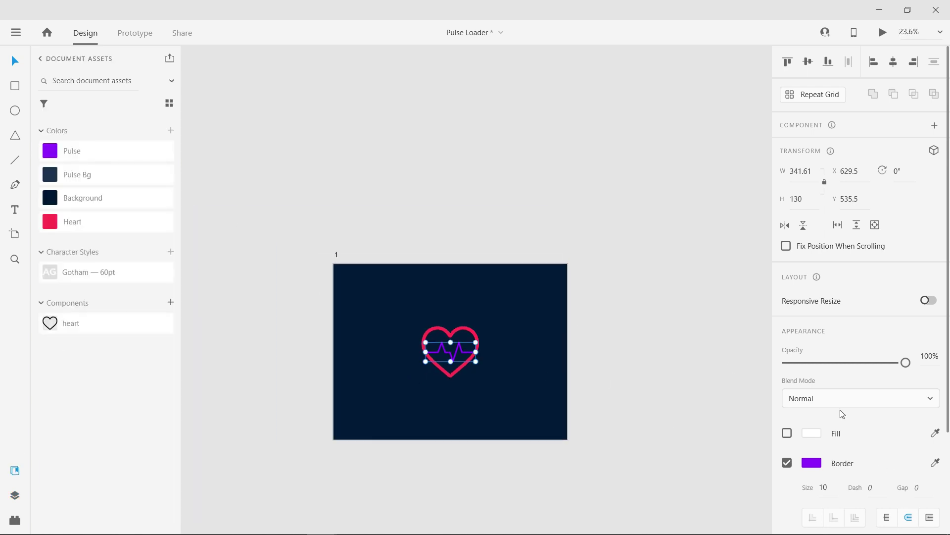
{"action": "left_click", "coordinate": [51, 175]}
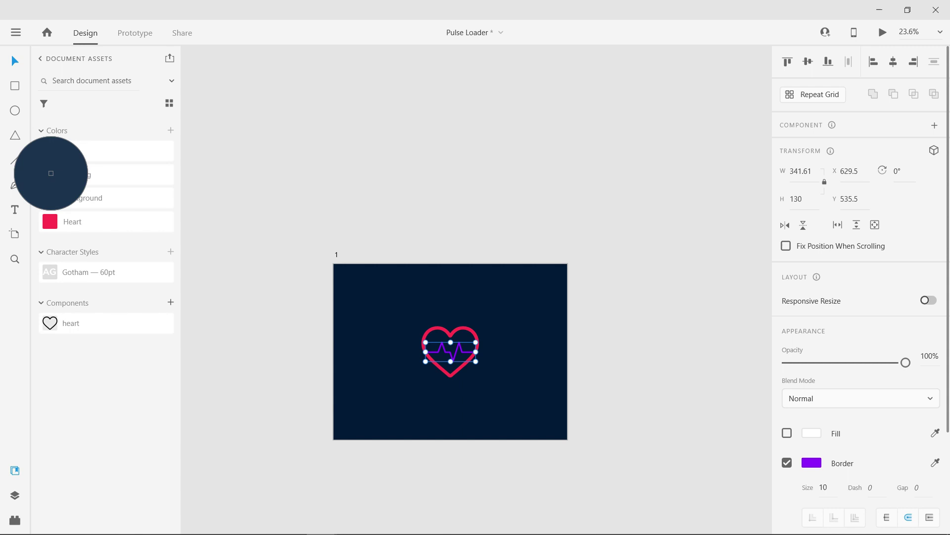
{"action": "scroll", "coordinate": [460, 353], "scroll_direction": "up", "scroll_amount": 2}
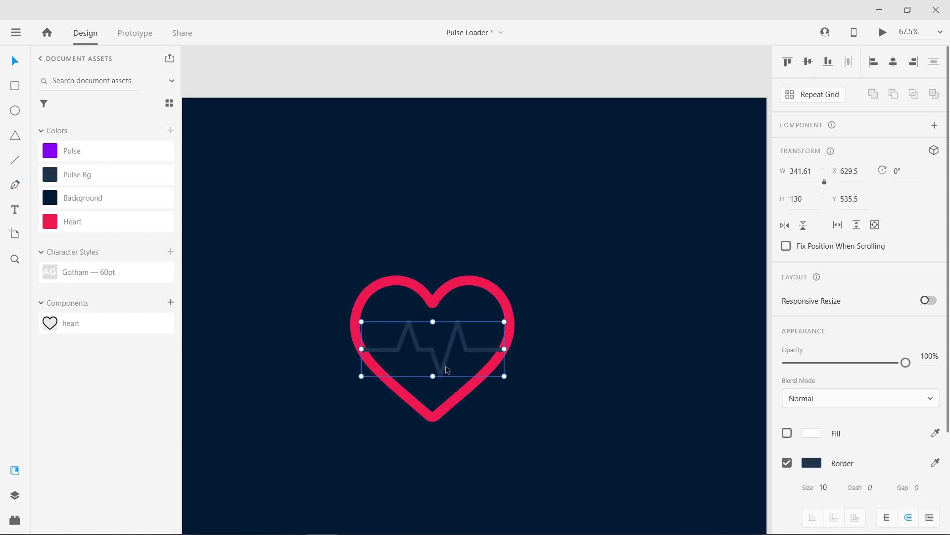
{"action": "scroll", "coordinate": [460, 361], "scroll_direction": "up", "scroll_amount": 1}
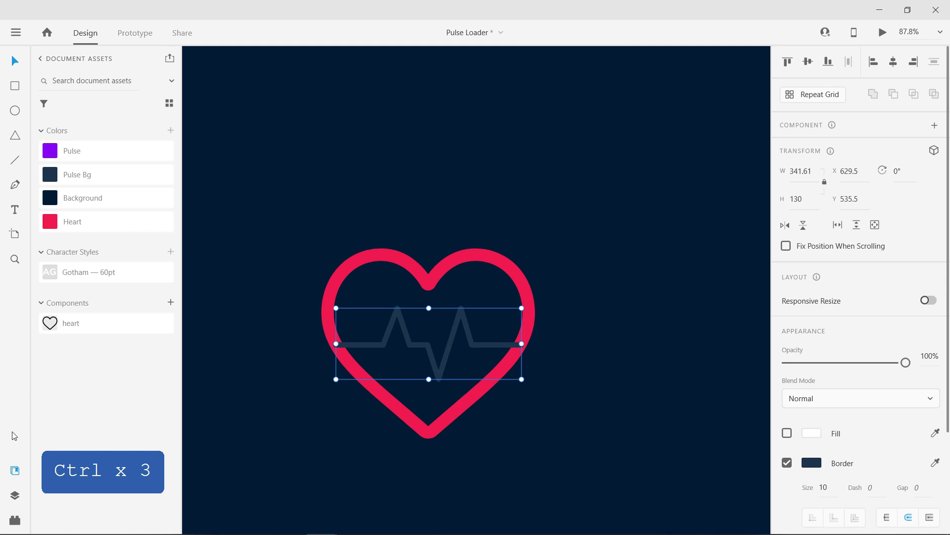
Unhide the Pulse layer, test-move the purple line, then undo the move
{"action": "left_click", "coordinate": [15, 495]}
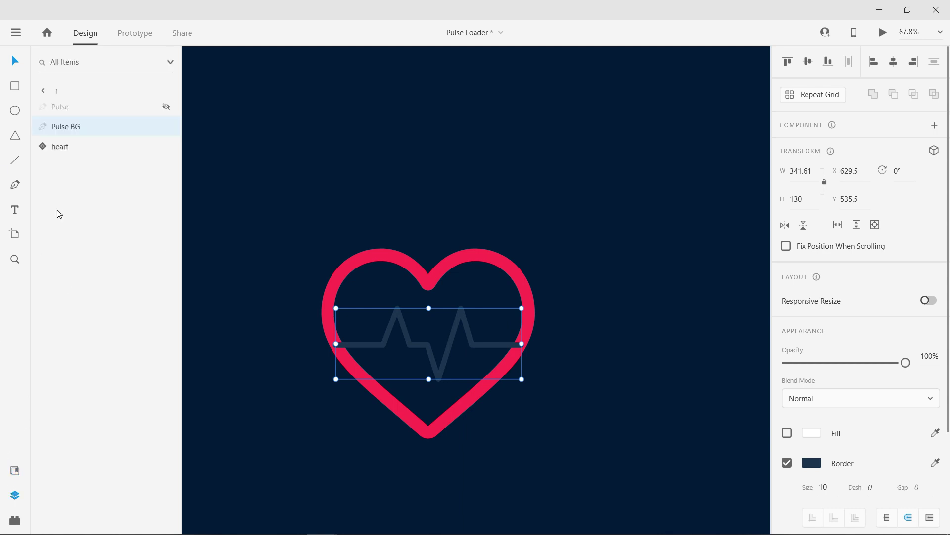
{"action": "left_click", "coordinate": [165, 107]}
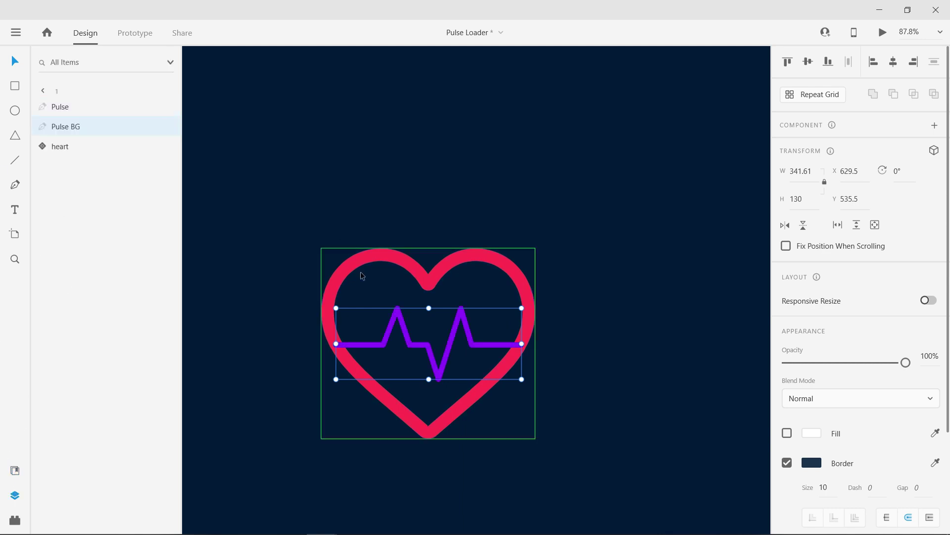
{"action": "key", "text": "ctrl+a"}
{"action": "left_click", "coordinate": [436, 360]}
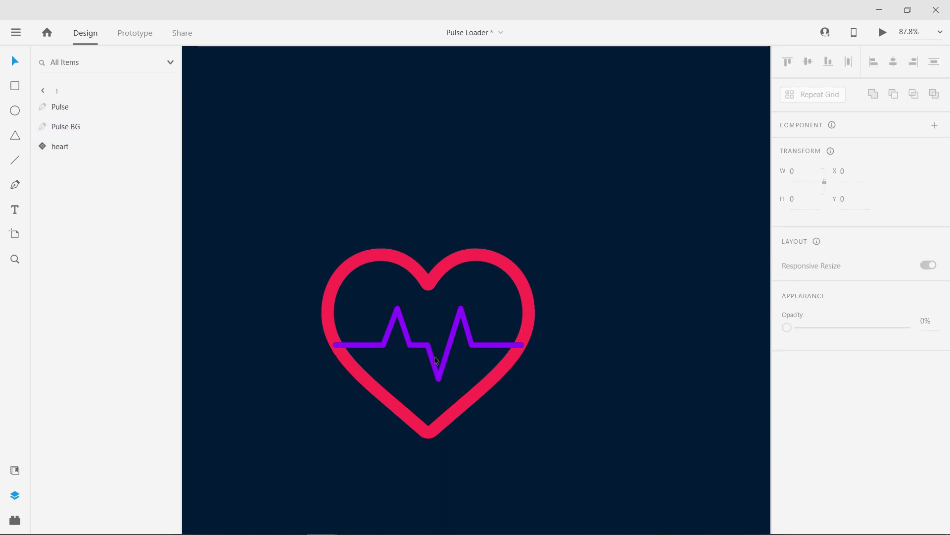
{"action": "left_click_drag", "start_coordinate": [430, 356], "coordinate": [448, 371]}
{"action": "key", "text": "ctrl+z"}
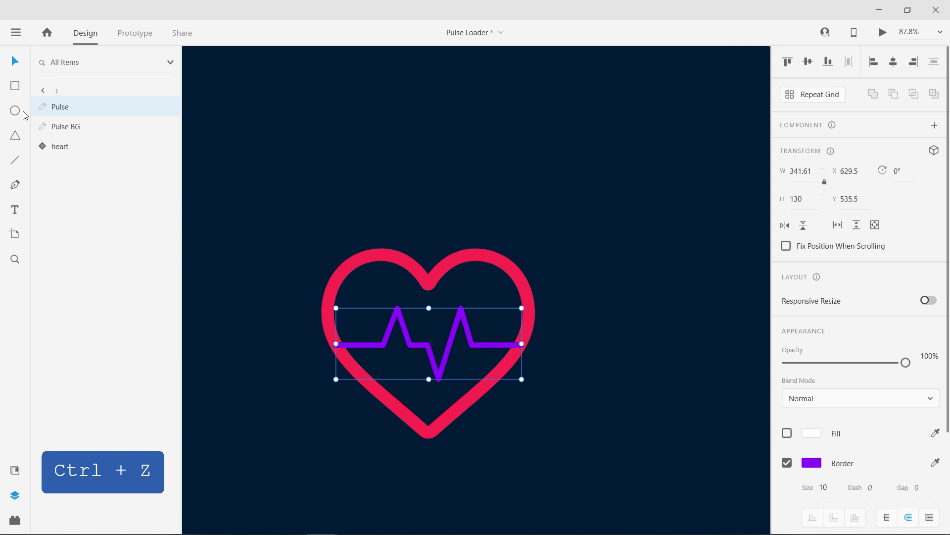
Duplicate Pulse BG, move the copy above Pulse, and rename it Pulse Hide
{"action": "left_click", "coordinate": [78, 134]}
{"action": "key", "text": "ctrl+d"}
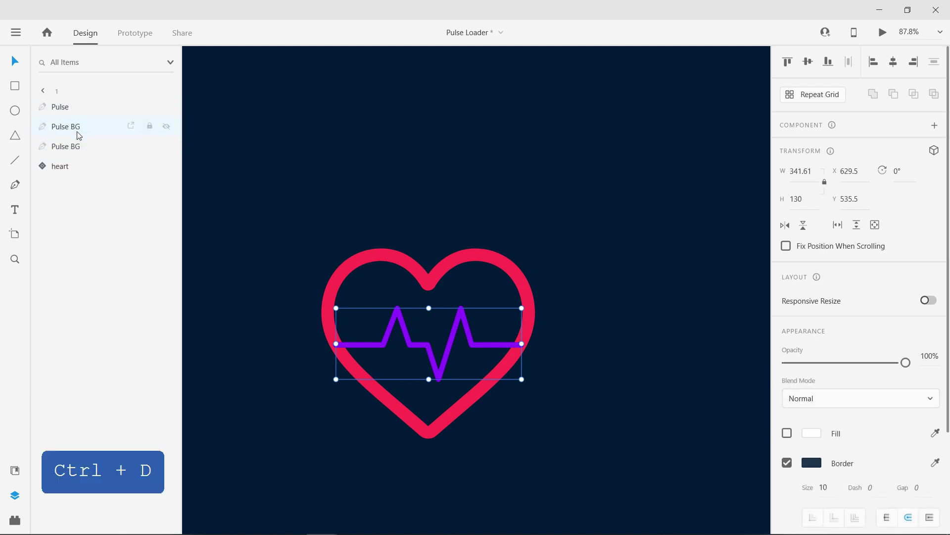
{"action": "left_click_drag", "start_coordinate": [72, 130], "coordinate": [74, 106]}
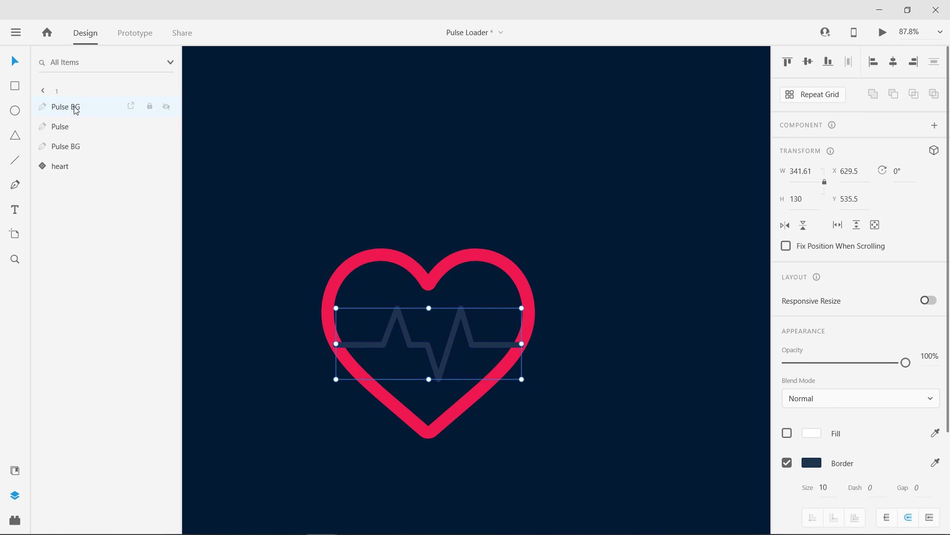
{"action": "double_click", "coordinate": [76, 109]}
{"action": "double_click", "coordinate": [76, 107]}
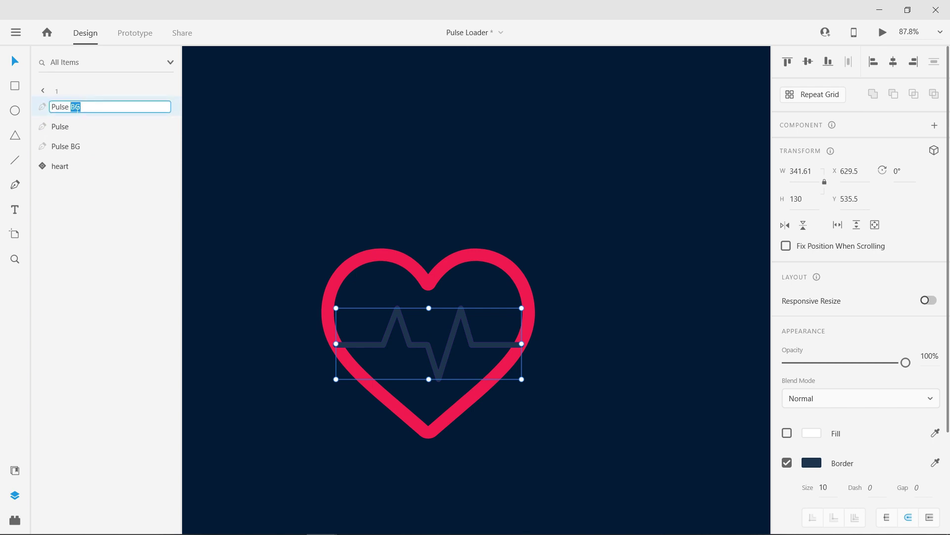
{"action": "type", "text": "Hide"}
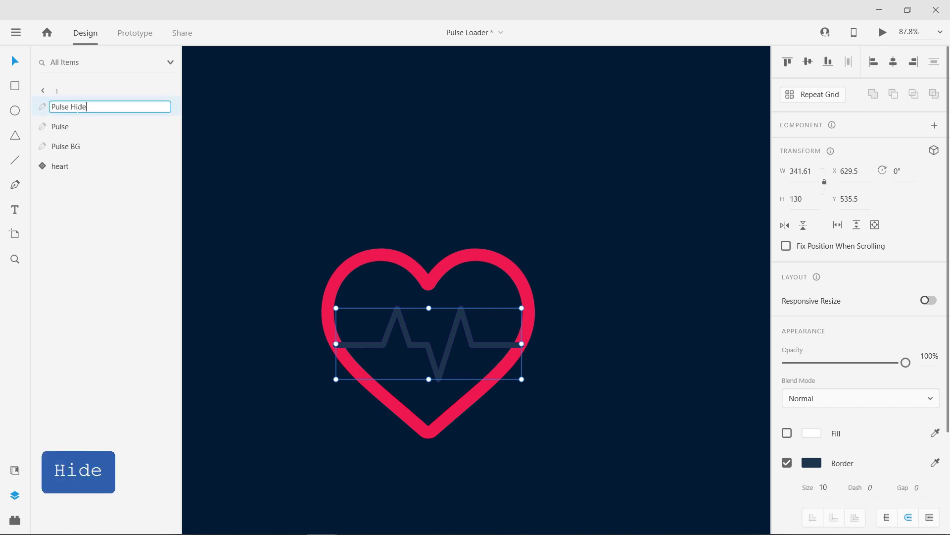
{"action": "key", "text": "Return"}
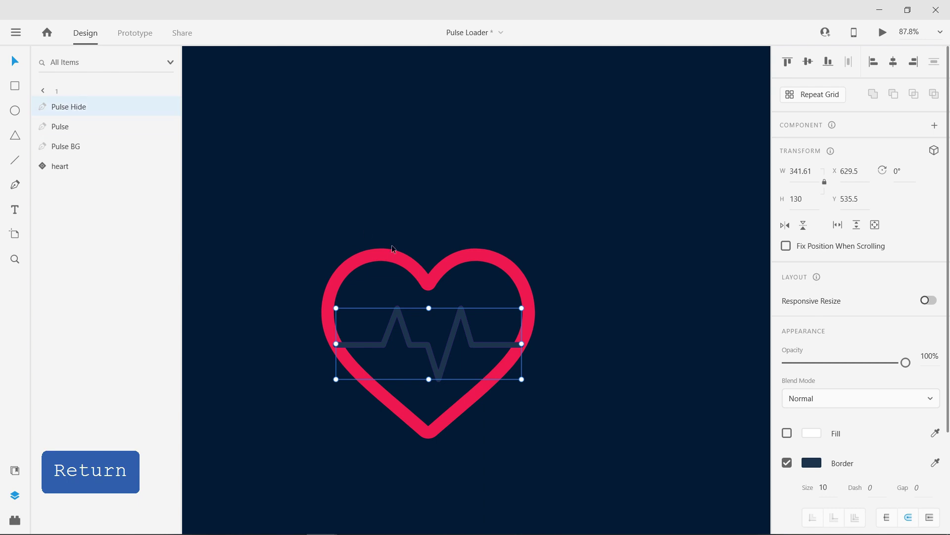
Drag the Pulse Hide and Pulse lines apart to check stacking, then undo the moves
{"action": "left_click_drag", "start_coordinate": [413, 313], "coordinate": [415, 365]}
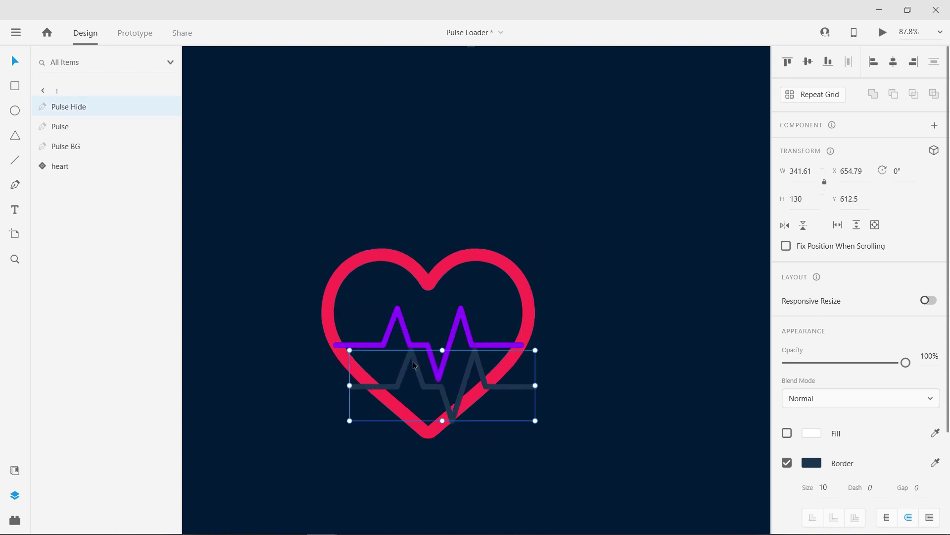
{"action": "left_click_drag", "start_coordinate": [405, 332], "coordinate": [418, 356]}
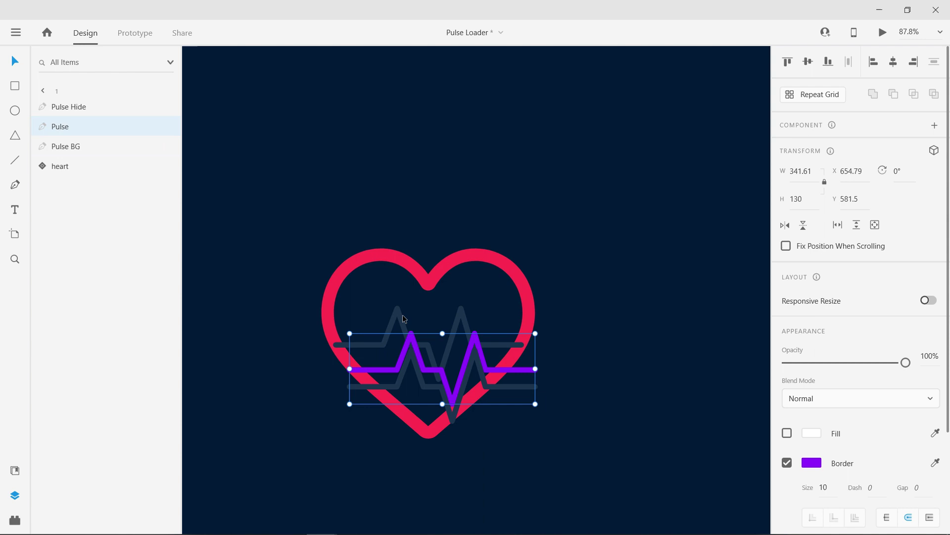
{"action": "left_click", "coordinate": [67, 146]}
{"action": "left_click", "coordinate": [58, 130]}
{"action": "left_click", "coordinate": [74, 115]}
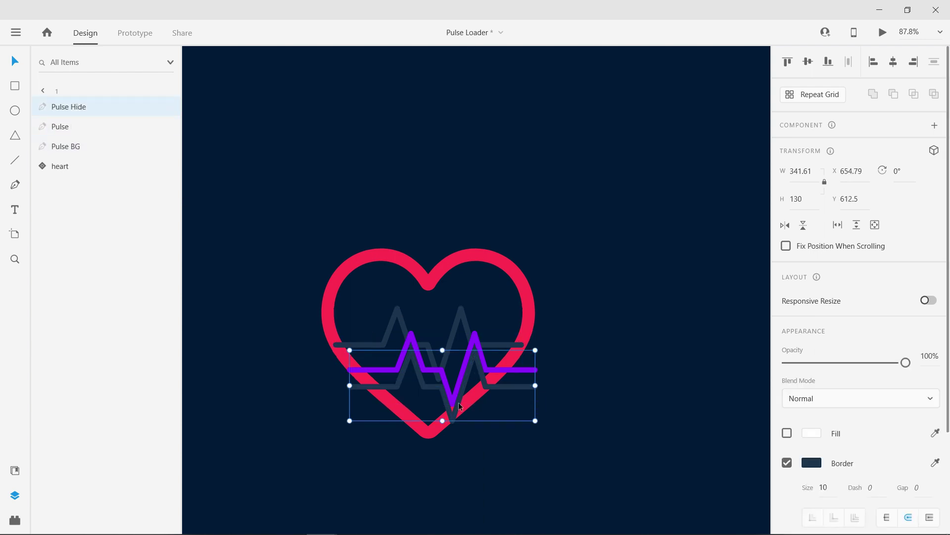
{"action": "key", "text": "ctrl+z"}
{"action": "key", "text": "ctrl+z"}
{"action": "scroll", "coordinate": [357, 317], "scroll_direction": "down", "scroll_amount": 5}
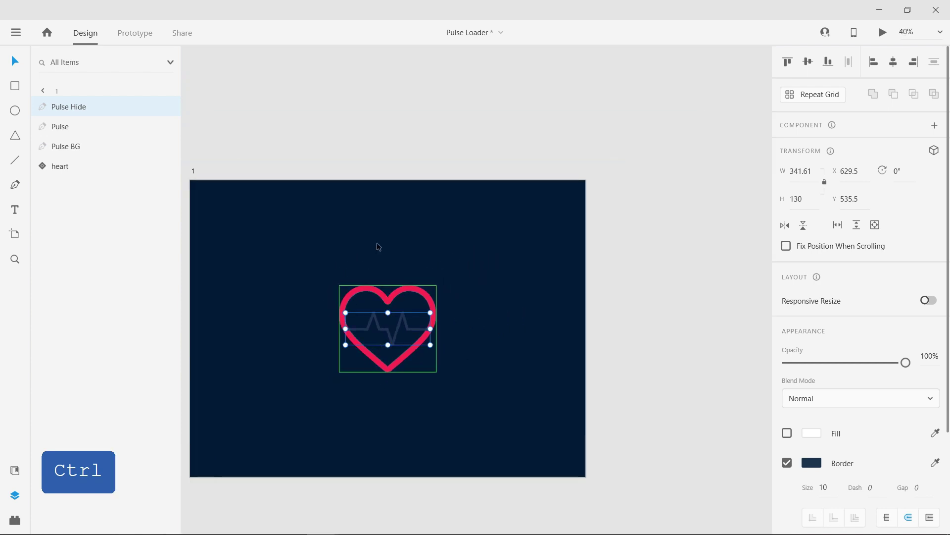
Move the heart to the top of the layers and give it a size-10 navy border
{"action": "left_click", "coordinate": [78, 167]}
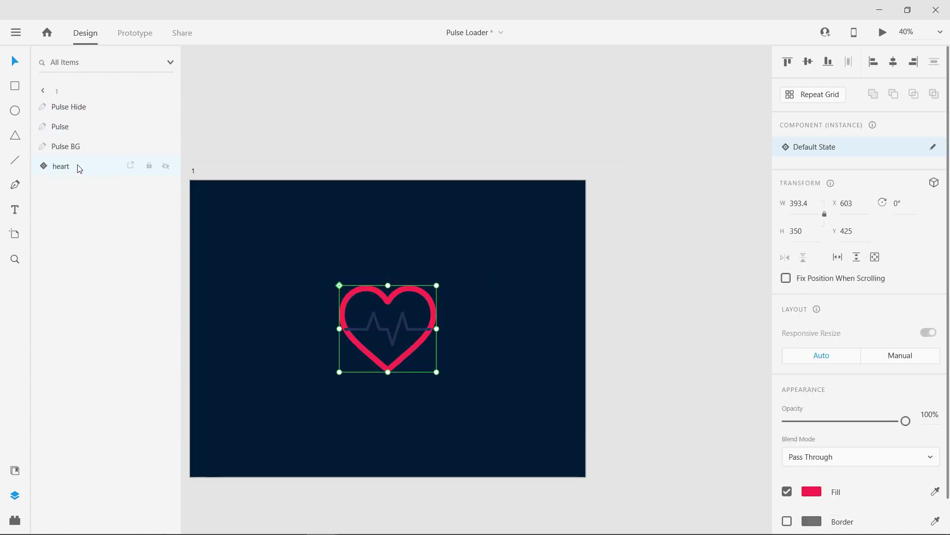
{"action": "left_click_drag", "start_coordinate": [79, 167], "coordinate": [69, 105]}
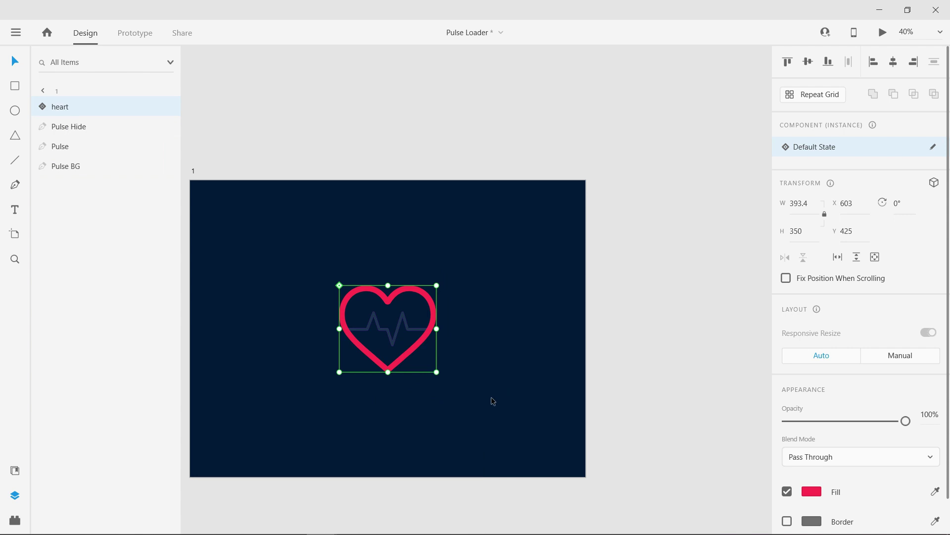
{"action": "scroll", "coordinate": [837, 421], "scroll_direction": "down", "scroll_amount": 2}
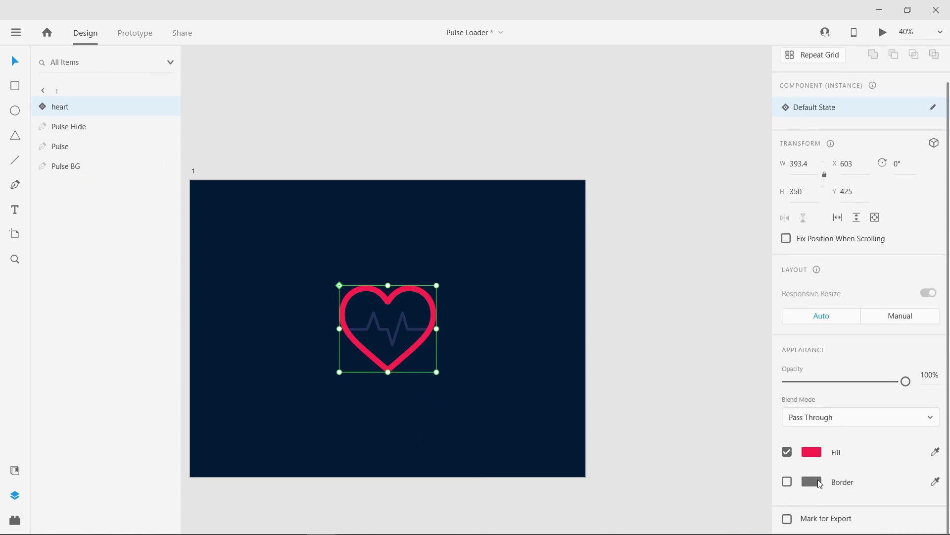
{"action": "left_click", "coordinate": [787, 481]}
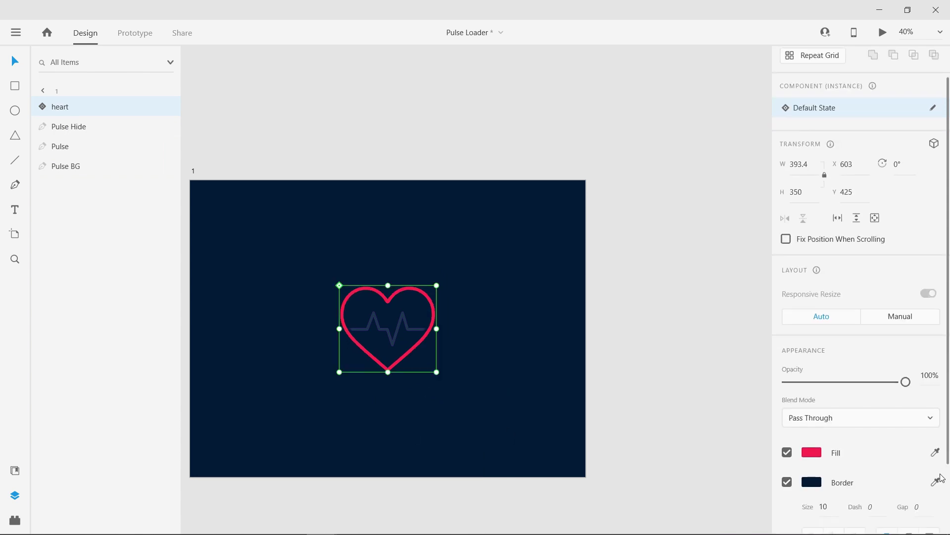
{"action": "left_click", "coordinate": [824, 507]}
{"action": "left_click", "coordinate": [524, 416]}
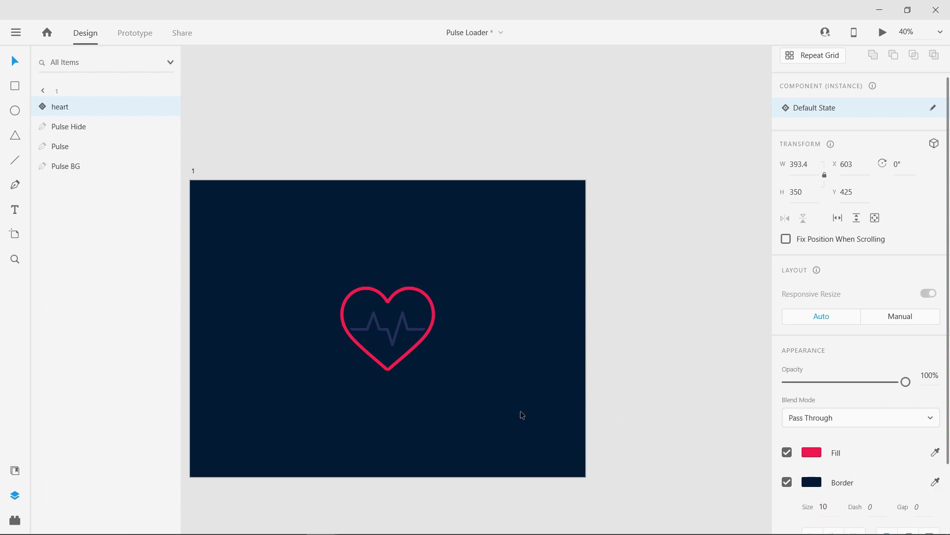
{"action": "key", "text": "ctrl+3"}
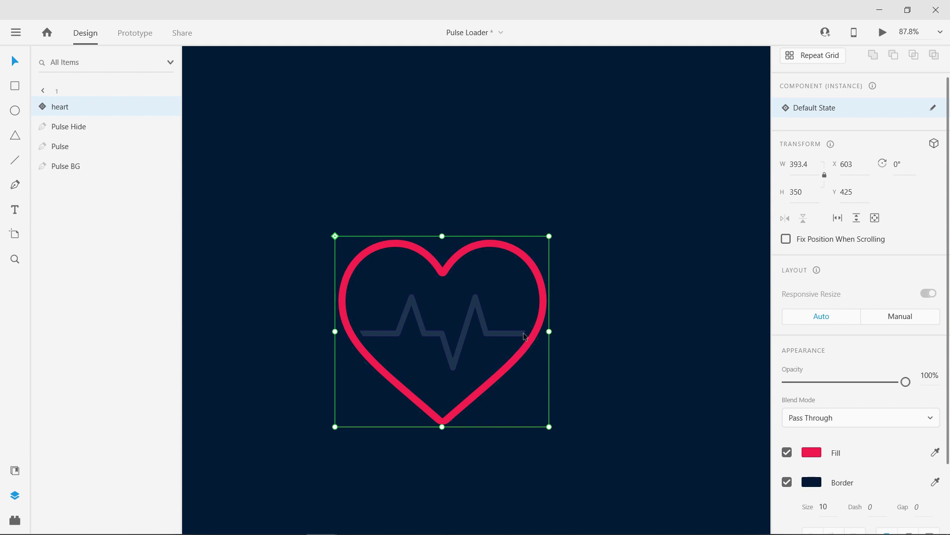
Set the Pulse Hide line's border gap to 2000
{"action": "left_click", "coordinate": [602, 297]}
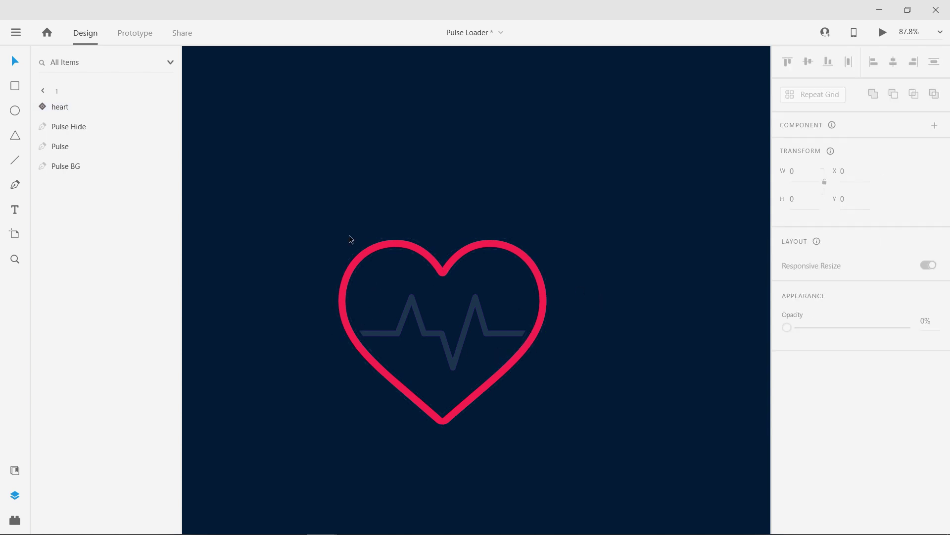
{"action": "key", "text": "ctrl+0"}
{"action": "key", "text": "space"}
{"action": "left_click_drag", "start_coordinate": [422, 393], "coordinate": [445, 393]}
{"action": "key", "text": "space"}
{"action": "key", "text": "space"}
{"action": "key", "text": "space"}
{"action": "key", "text": "space"}
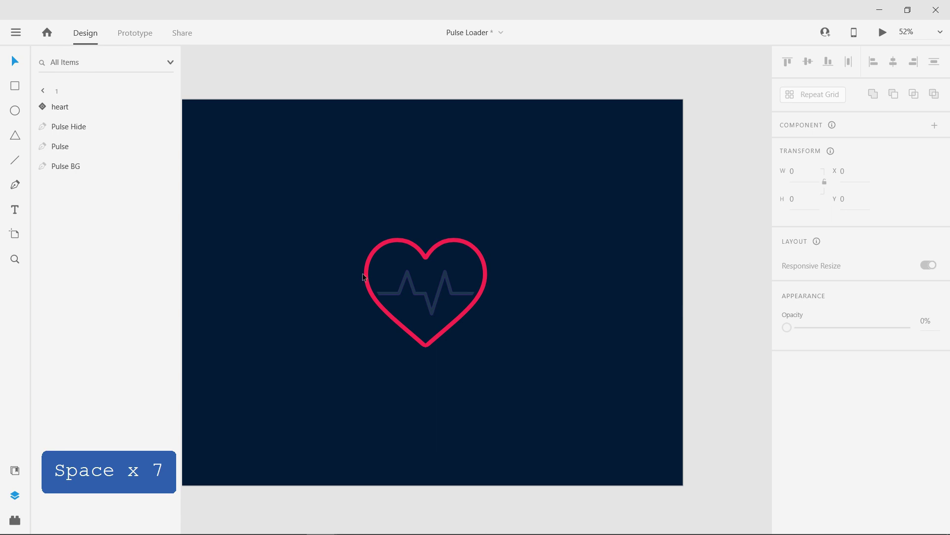
{"action": "left_click", "coordinate": [414, 294]}
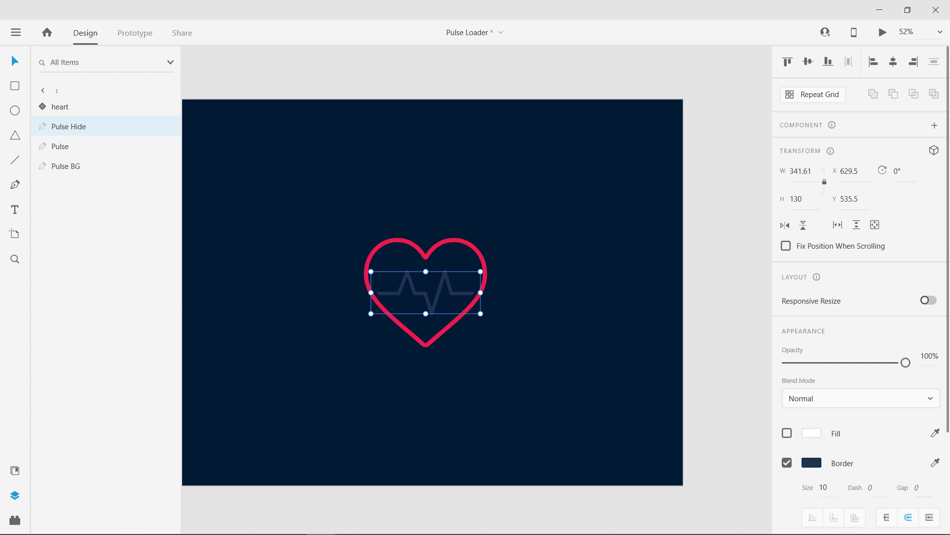
{"action": "type", "text": "2000"}
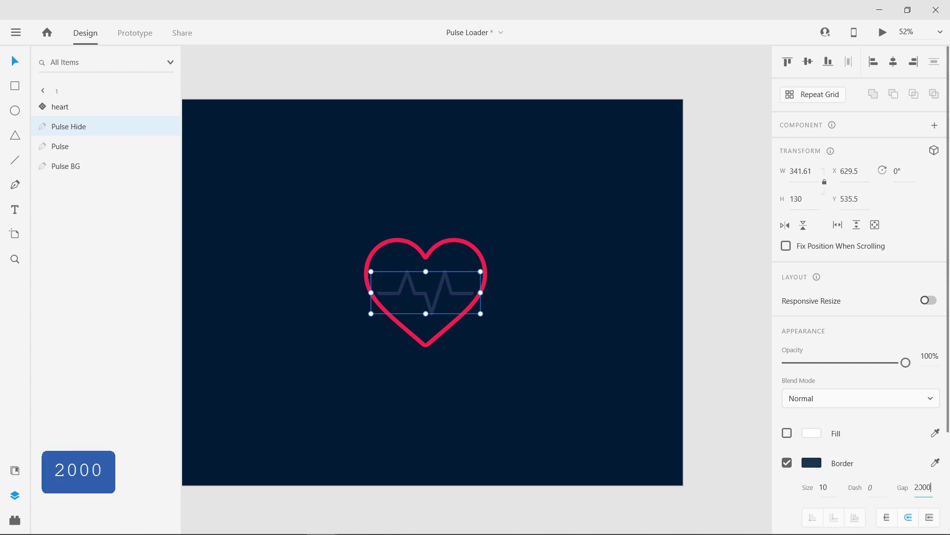
{"action": "key", "text": "Return"}
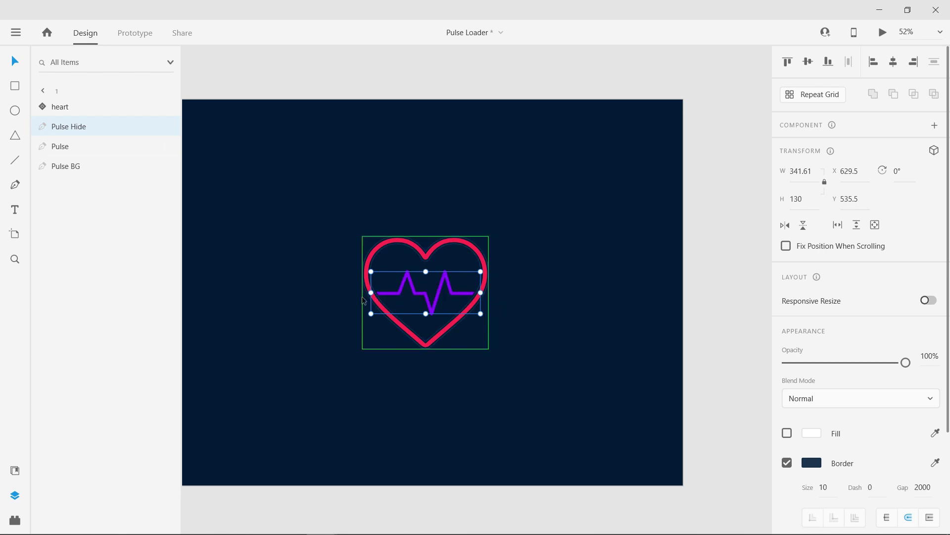
Set the purple Pulse line's border gap to 2000, hiding it
{"action": "left_click", "coordinate": [106, 149]}
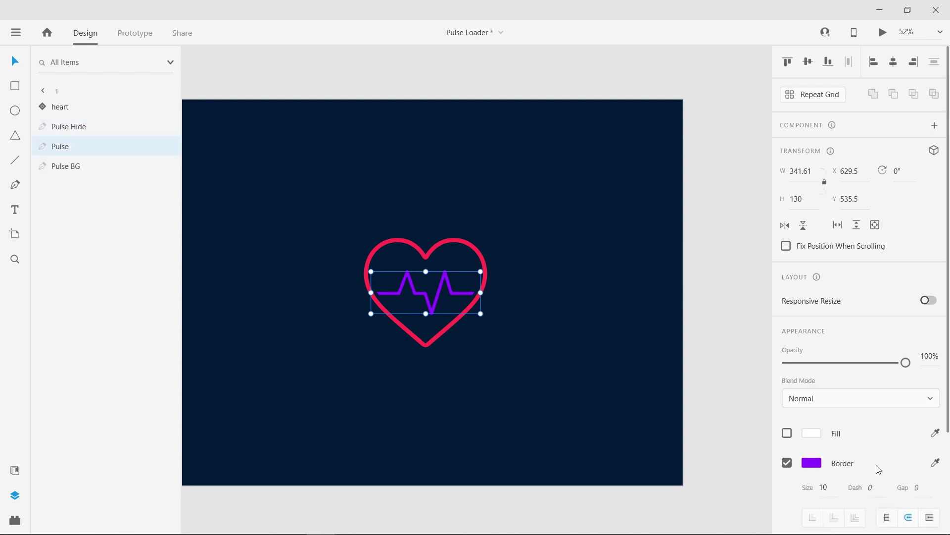
{"action": "type", "text": "200"}
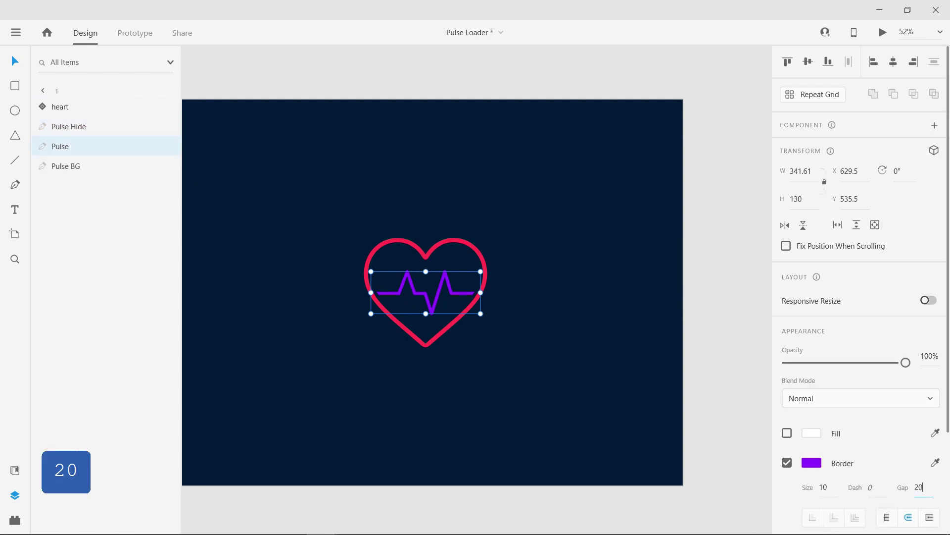
{"action": "type", "text": "0"}
{"action": "key", "text": "Return"}
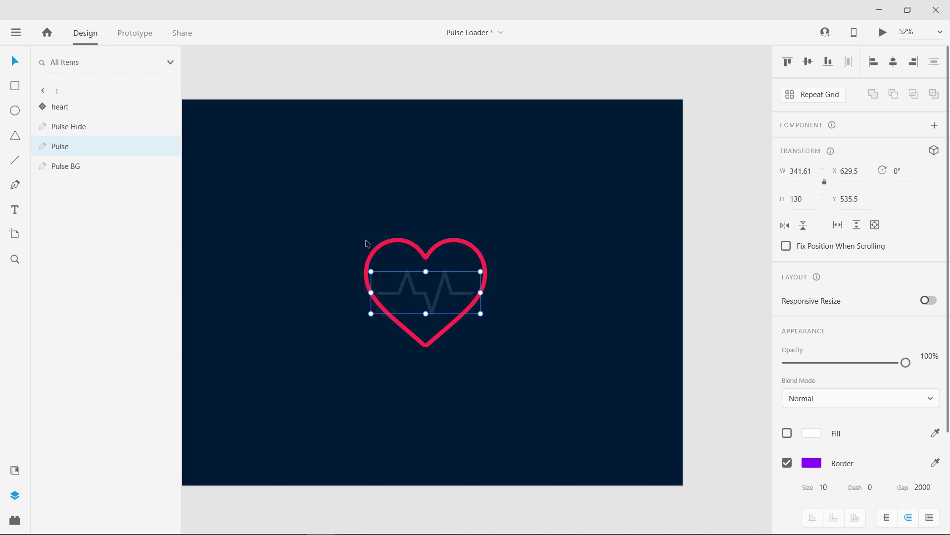
{"action": "scroll", "coordinate": [354, 238], "scroll_direction": "down", "scroll_amount": 3, "text": "ctrl"}
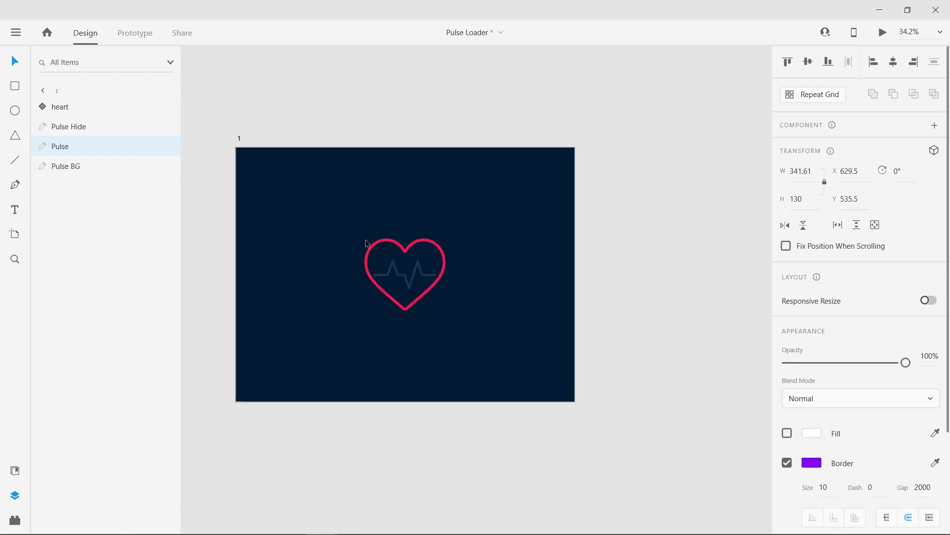
{"action": "left_click", "coordinate": [446, 318]}
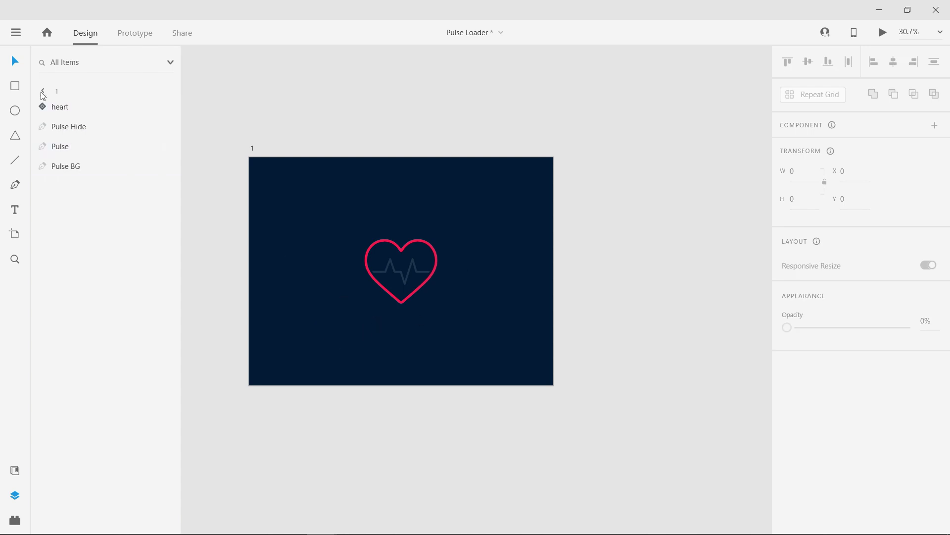
Add 'Loading...' text below the heart and apply the Gotham 60pt character style
{"action": "left_click", "coordinate": [15, 210]}
{"action": "left_click", "coordinate": [399, 330]}
{"action": "type", "text": "Loa"}
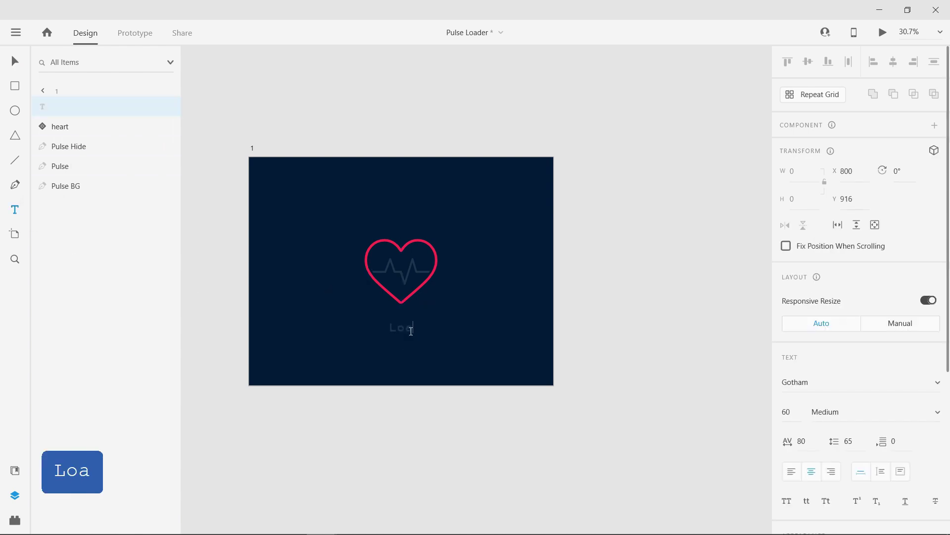
{"action": "type", "text": "ding..."}
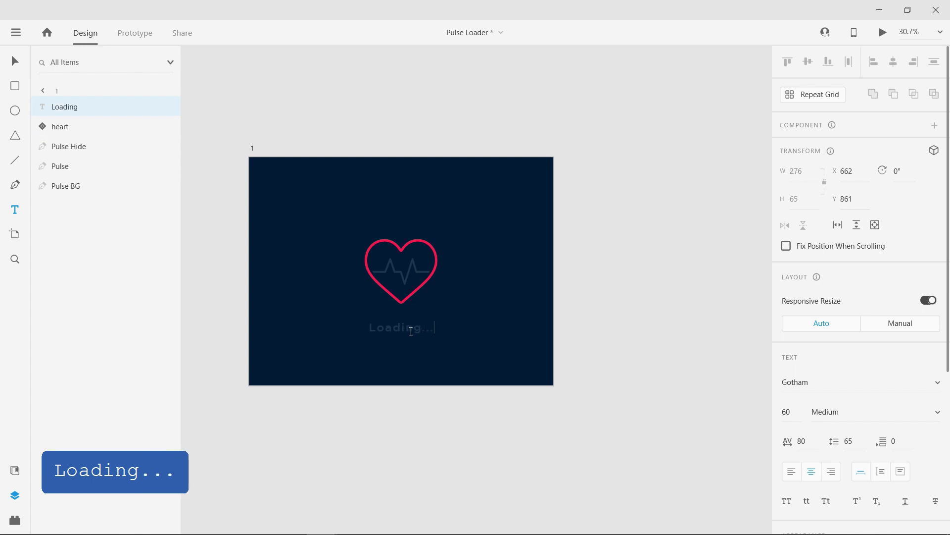
{"action": "key", "text": "Escape"}
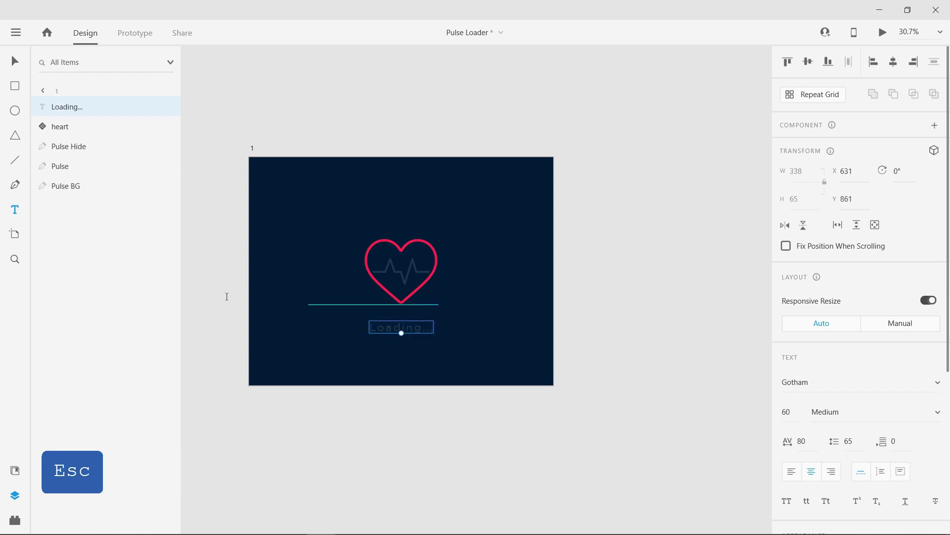
{"action": "left_click", "coordinate": [14, 471]}
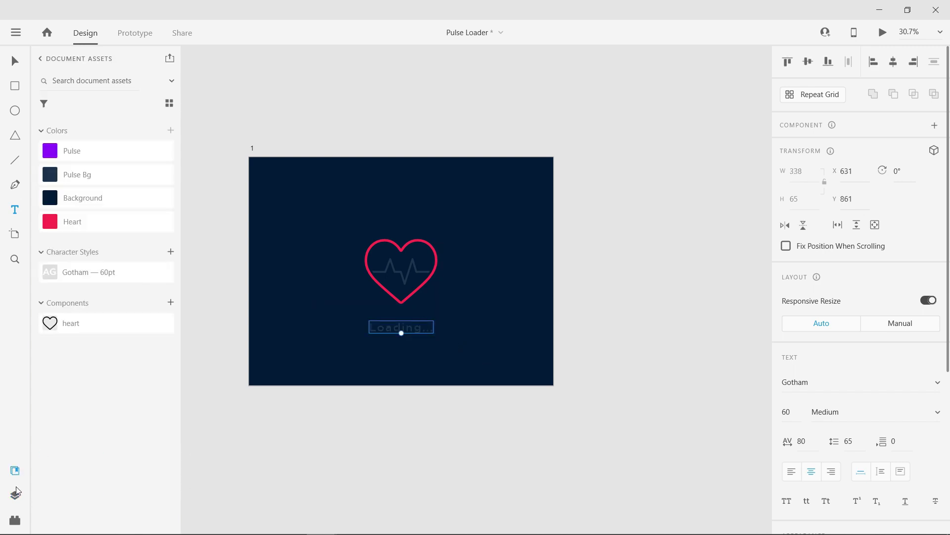
{"action": "left_click", "coordinate": [91, 279]}
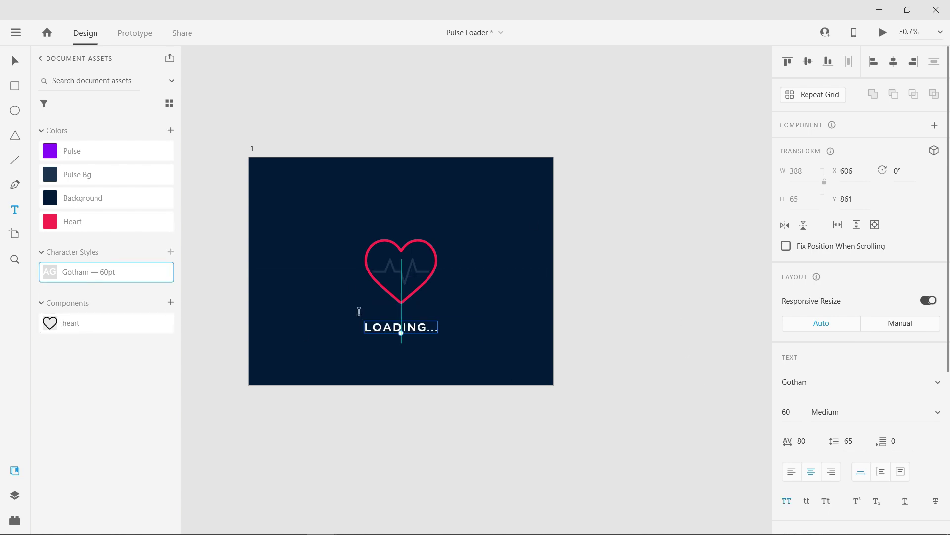
{"action": "left_click", "coordinate": [15, 62]}
Lower the LOADING... text opacity to 20%
{"action": "scroll", "coordinate": [906, 336], "scroll_direction": "down", "scroll_amount": 3}
{"action": "scroll", "coordinate": [905, 364], "scroll_direction": "down", "scroll_amount": 1}
{"action": "left_click", "coordinate": [928, 413]}
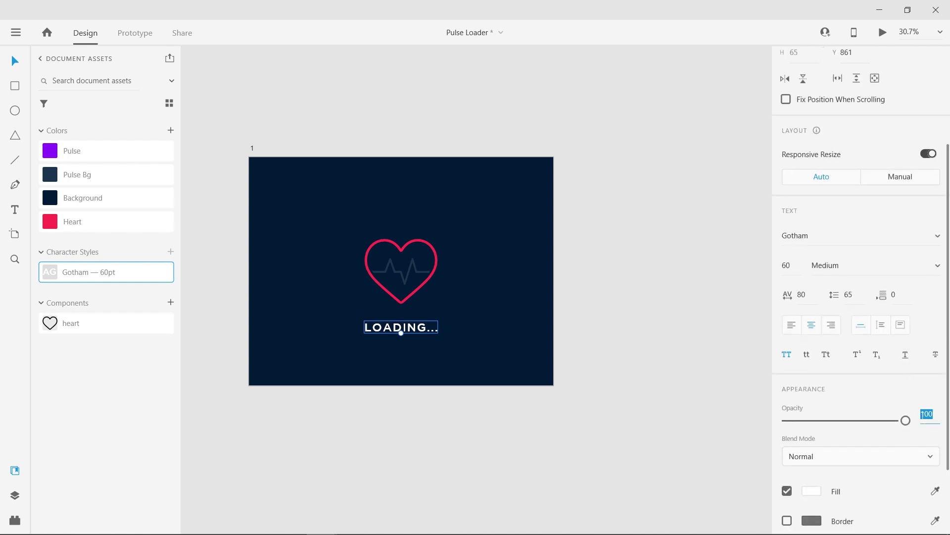
{"action": "type", "text": "30"}
{"action": "key", "text": "Return"}
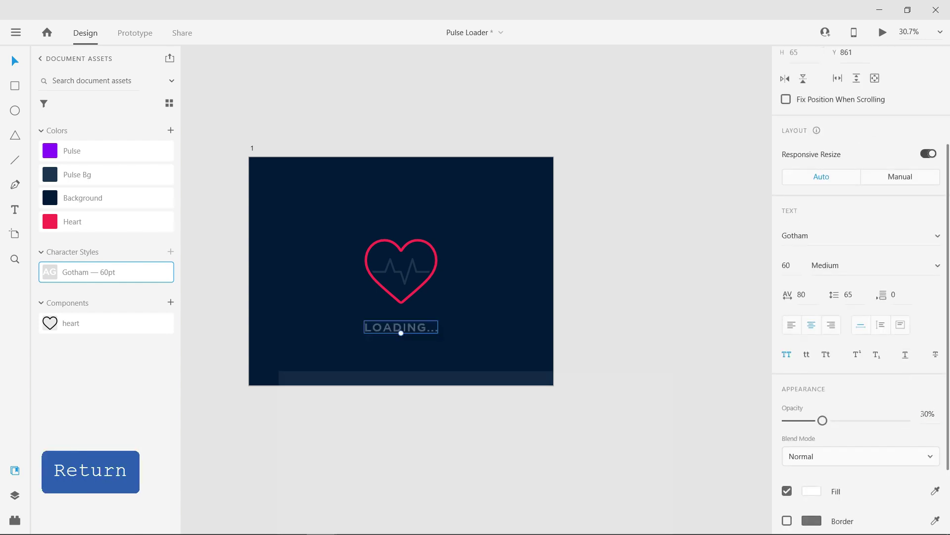
{"action": "key", "text": "shift+Down"}
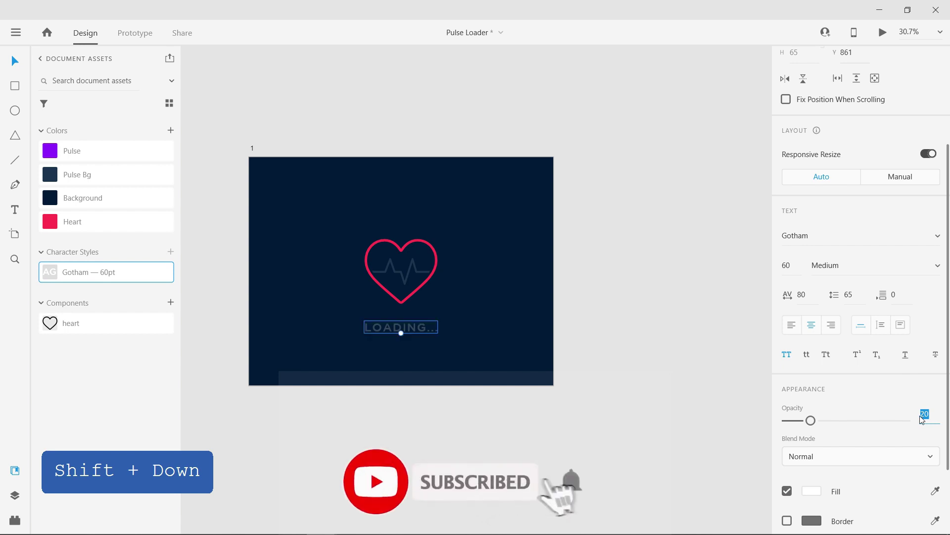
Nudge the LOADING... text up to sit just beneath the heart
{"action": "scroll", "coordinate": [831, 123], "scroll_direction": "up", "scroll_amount": 3}
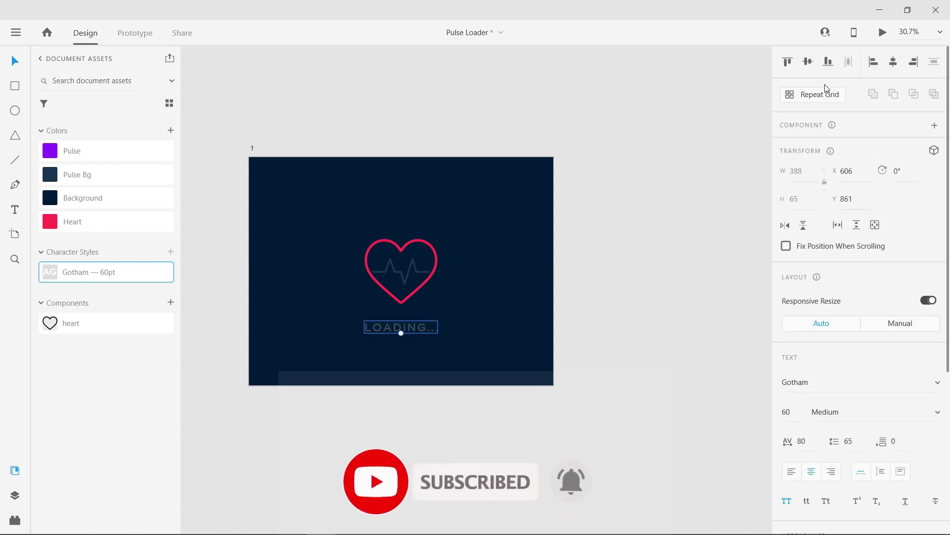
{"action": "key", "text": "Down"}
{"action": "key", "text": "Down"}
{"action": "key", "text": "Down"}
{"action": "key", "text": "Down"}
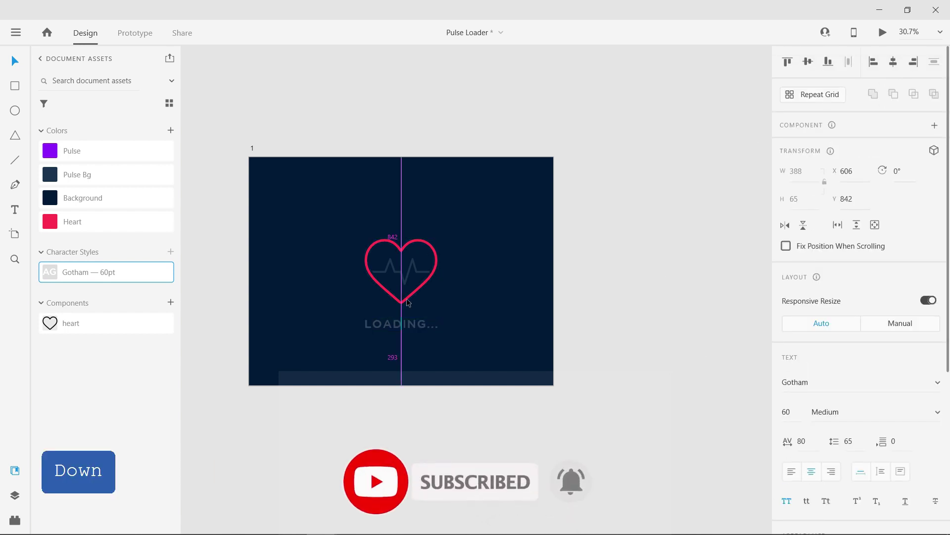
{"action": "key", "text": "shift+Up"}
{"action": "key", "text": "shift+Up"}
{"action": "key", "text": "shift+Up"}
{"action": "key", "text": "shift+Up"}
{"action": "key", "text": "alt"}
{"action": "key", "text": "alt"}
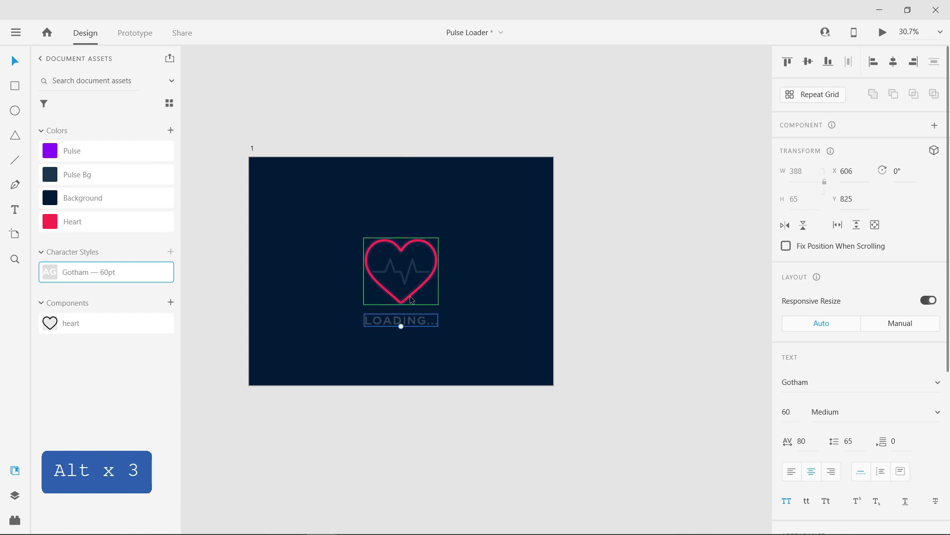
{"action": "key", "text": "shift+Up"}
{"action": "key", "text": "alt"}
{"action": "left_click", "coordinate": [429, 403]}
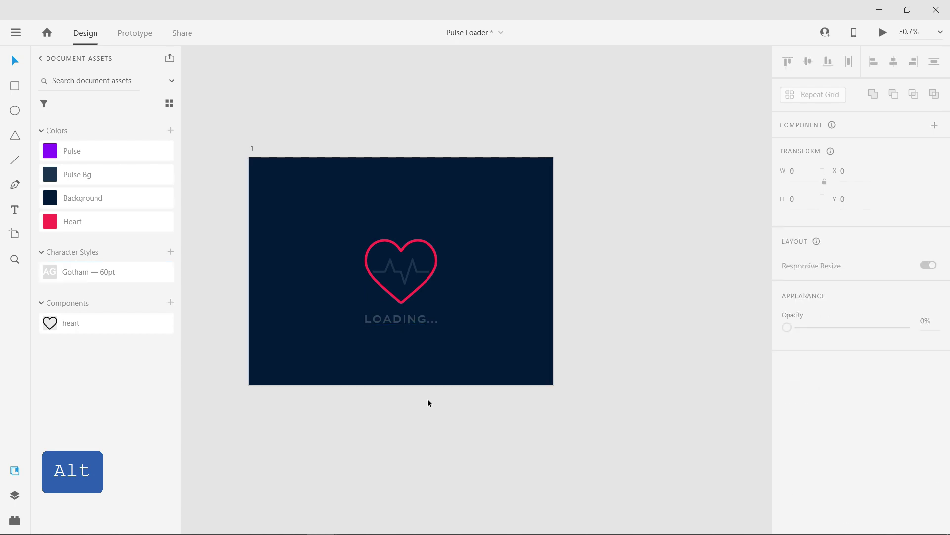
Draw a borderless rectangle over the LOADING... text, filled with the navy background colour
{"action": "scroll", "coordinate": [401, 318], "scroll_direction": "up", "scroll_amount": 1}
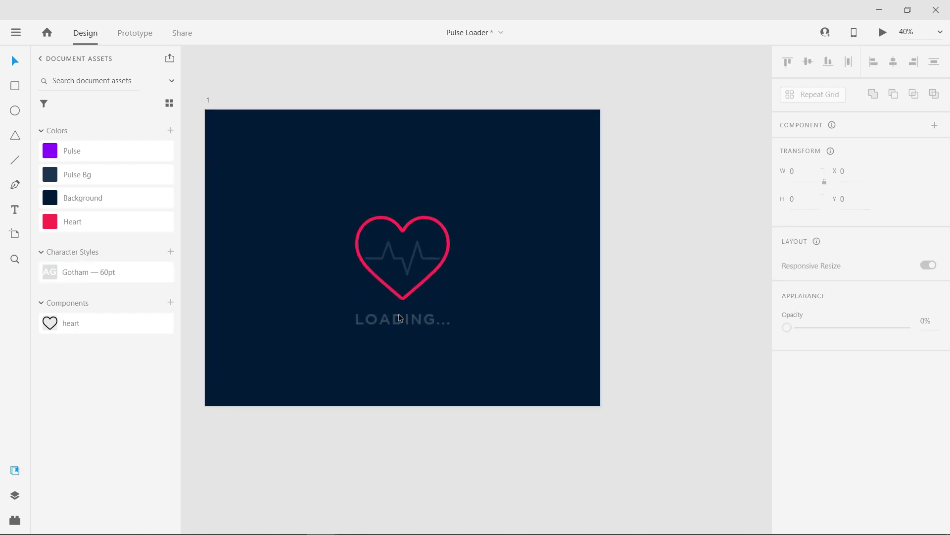
{"action": "scroll", "coordinate": [400, 317], "scroll_direction": "up", "scroll_amount": 5}
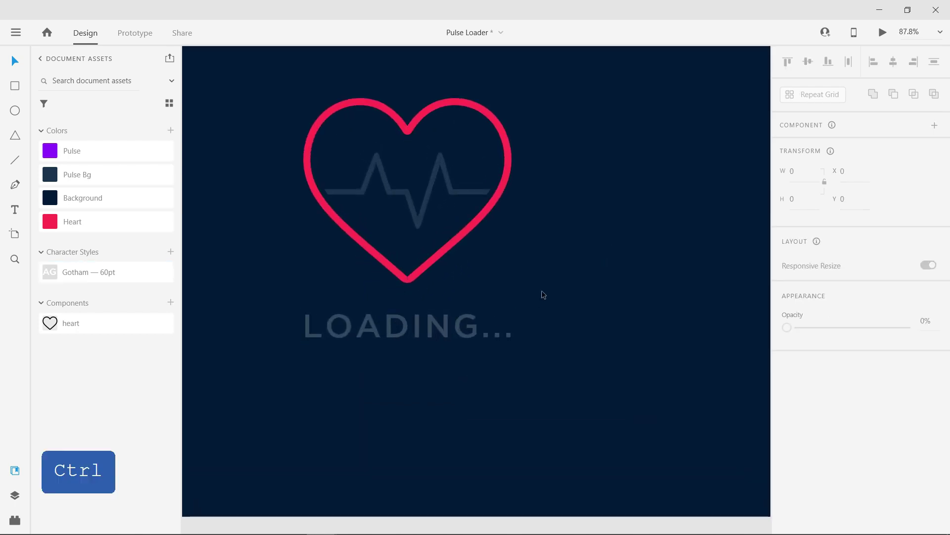
{"action": "left_click", "coordinate": [15, 86]}
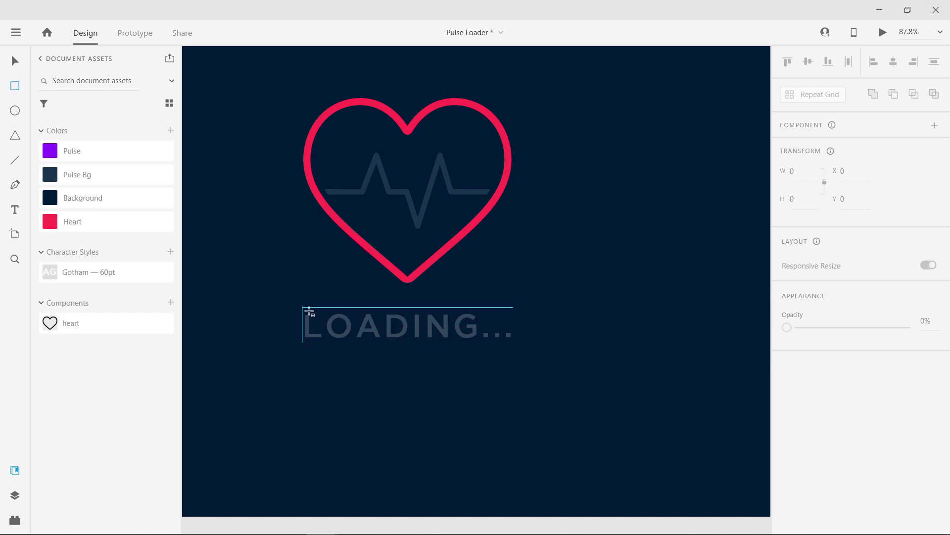
{"action": "left_click_drag", "start_coordinate": [303, 307], "coordinate": [514, 339]}
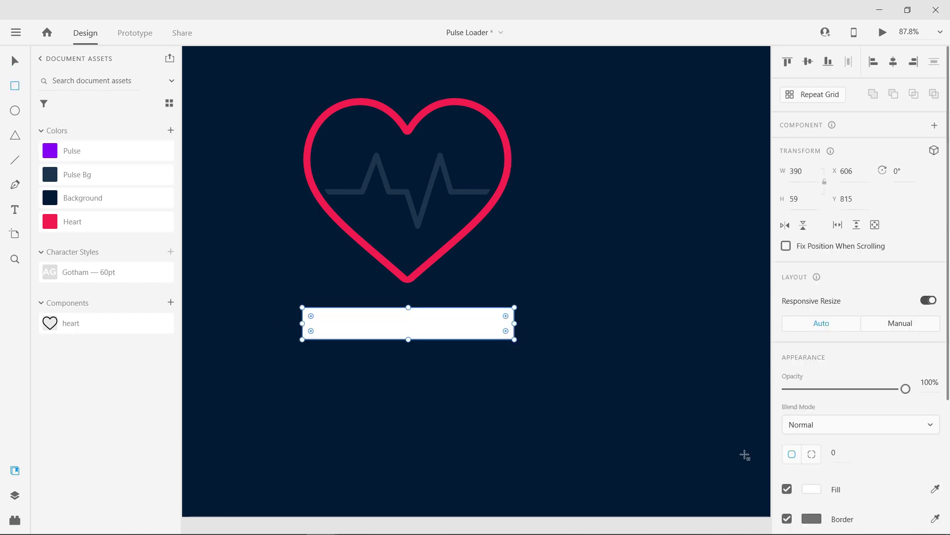
{"action": "left_click", "coordinate": [787, 518]}
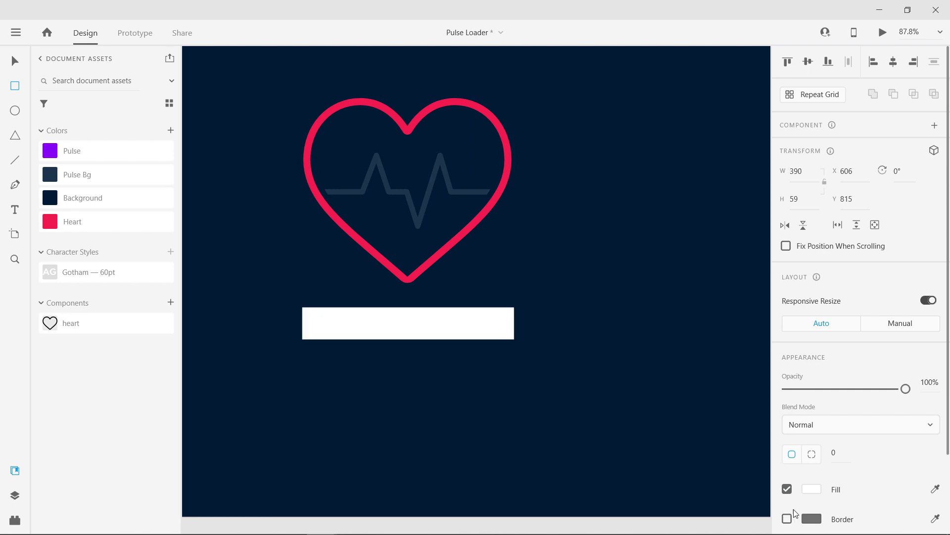
{"action": "left_click", "coordinate": [935, 489]}
{"action": "left_click", "coordinate": [588, 405]}
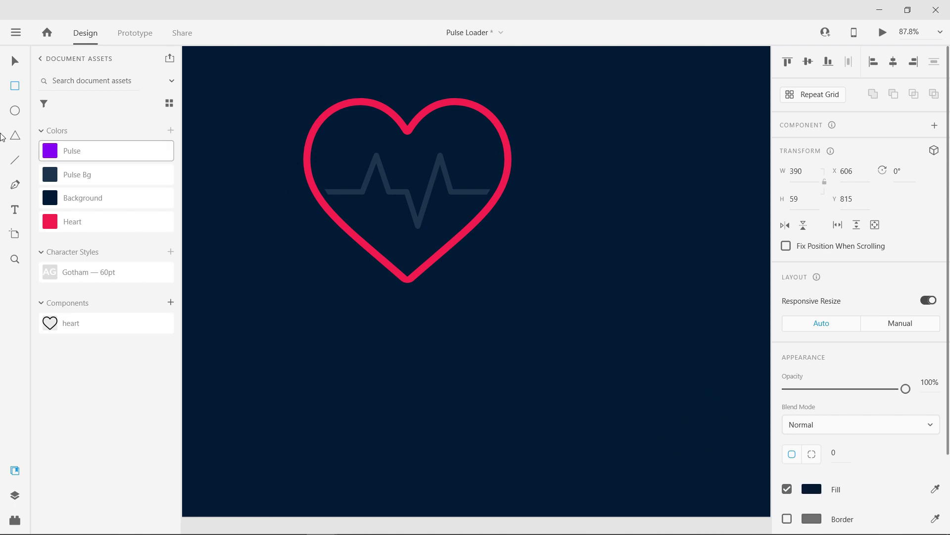
Select the rectangle with the Loading... layer and mask them into Mask Group 1
{"action": "left_click", "coordinate": [14, 493]}
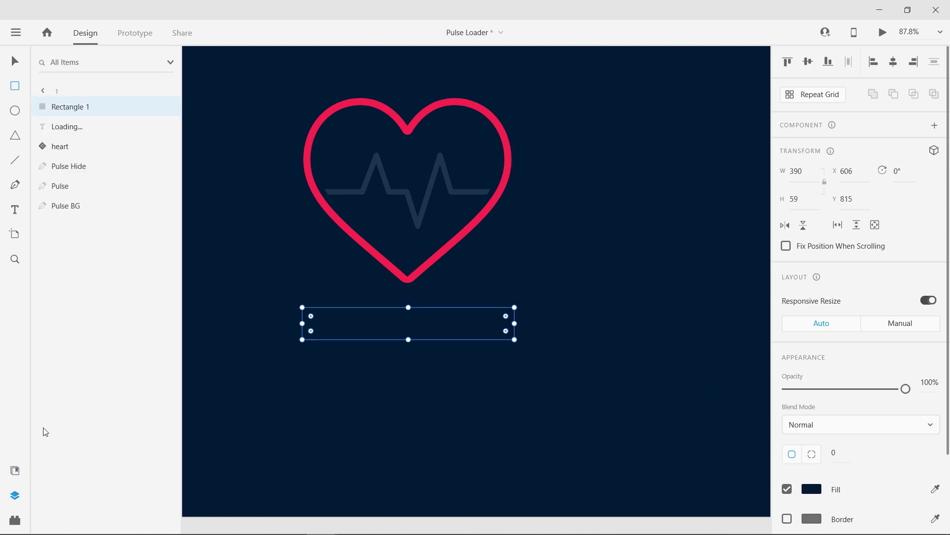
{"action": "left_click", "coordinate": [75, 127], "text": "shift"}
{"action": "key", "text": "shift"}
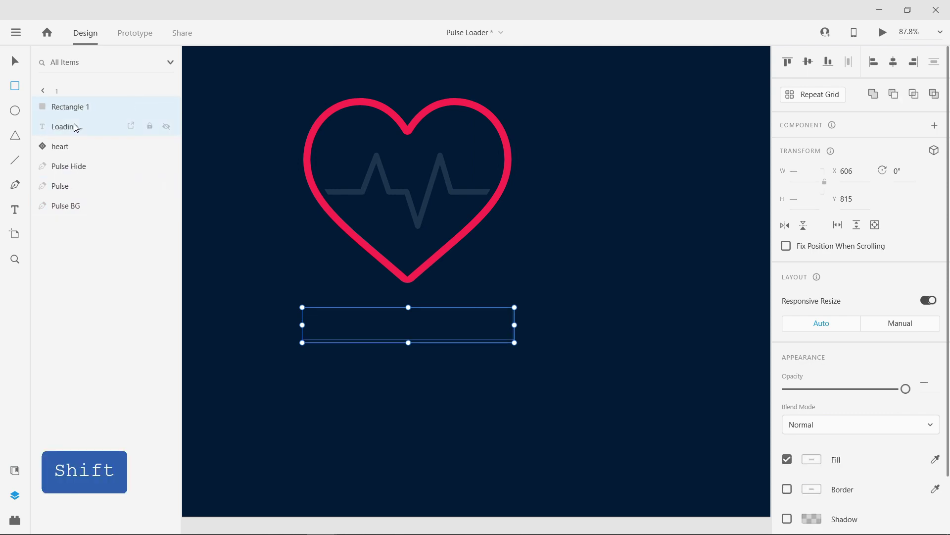
{"action": "key", "text": "ctrl+shift+m"}
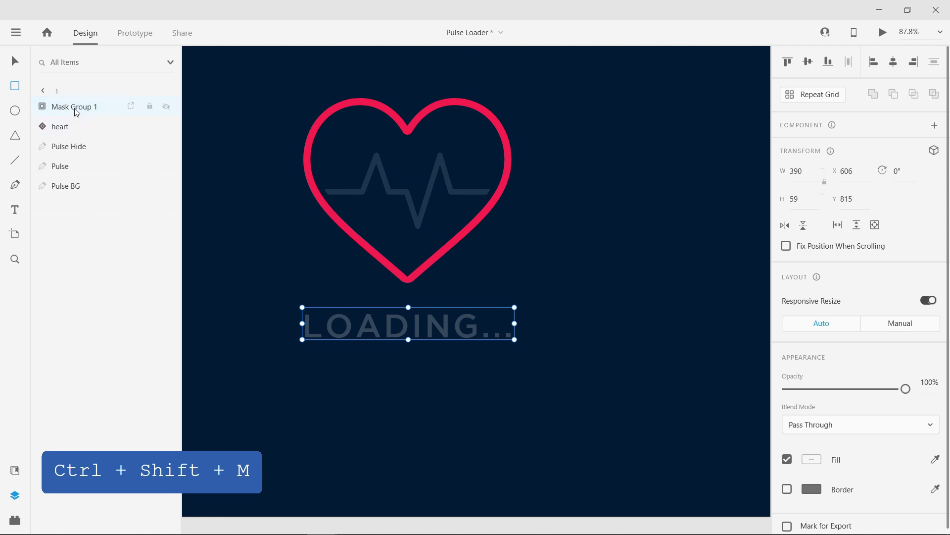
{"action": "double_click", "coordinate": [75, 106]}
Rename the mask group to Text
{"action": "type", "text": "Tes"}
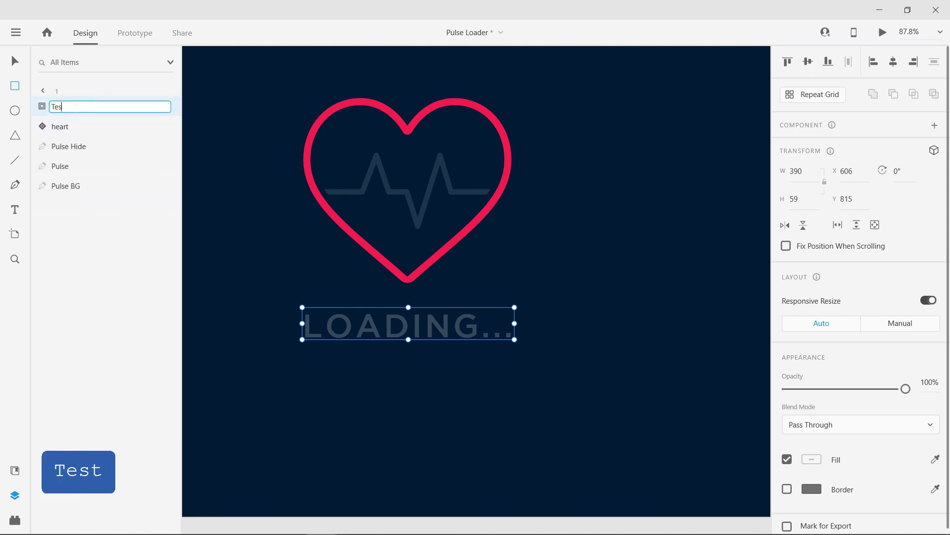
{"action": "key", "text": "BackSpace"}
{"action": "key", "text": "BackSpace"}
{"action": "type", "text": "xt"}
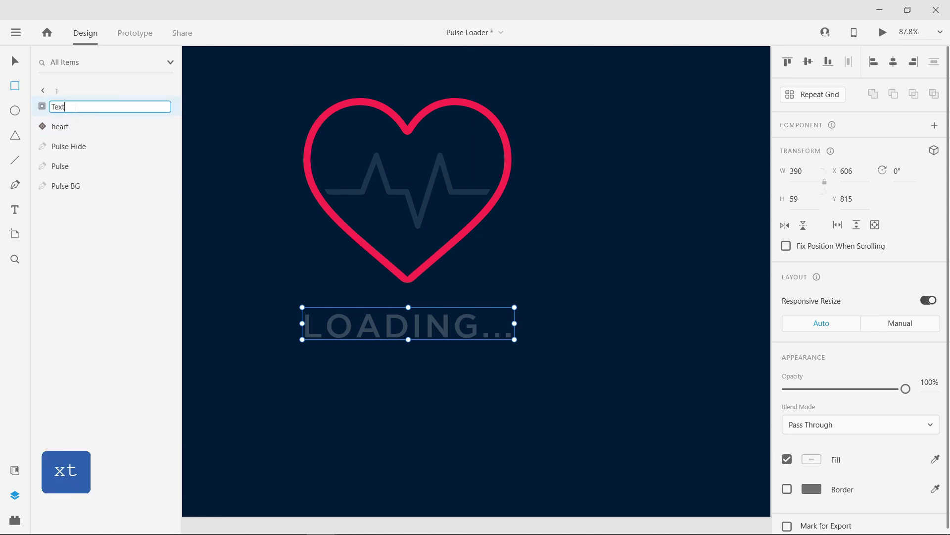
{"action": "key", "text": "Return"}
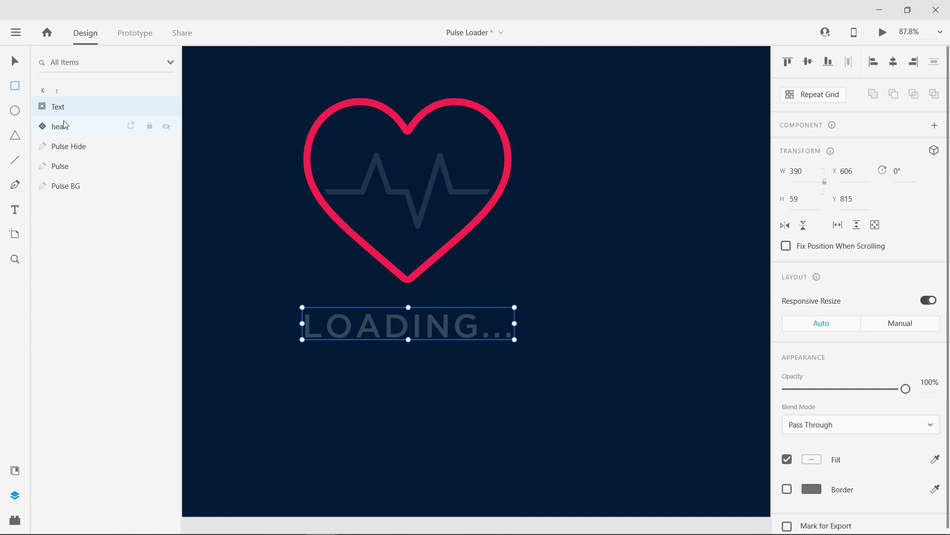
Narrow Rectangle 1 in the Text group to 336 wide so the dots are hidden
{"action": "left_click", "coordinate": [43, 106]}
{"action": "left_click", "coordinate": [107, 129]}
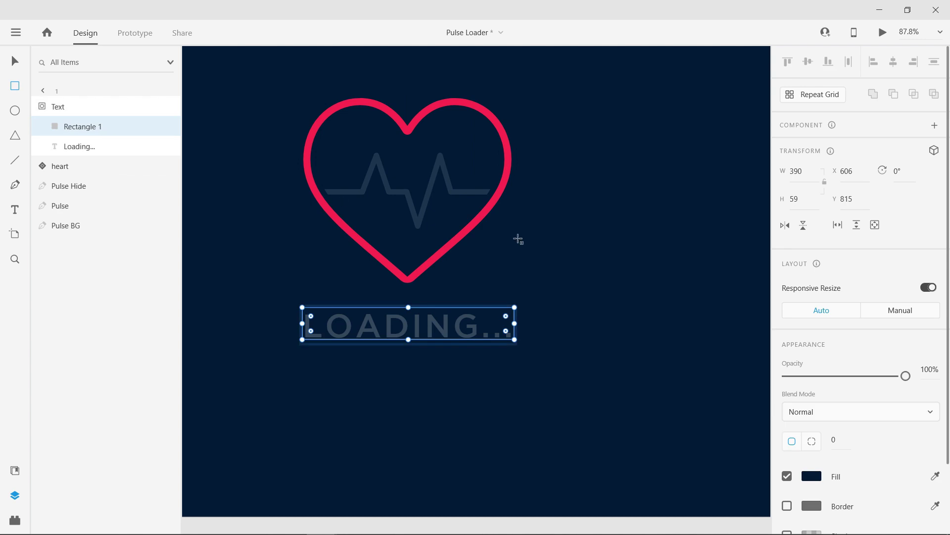
{"action": "left_click_drag", "start_coordinate": [513, 322], "coordinate": [486, 321]}
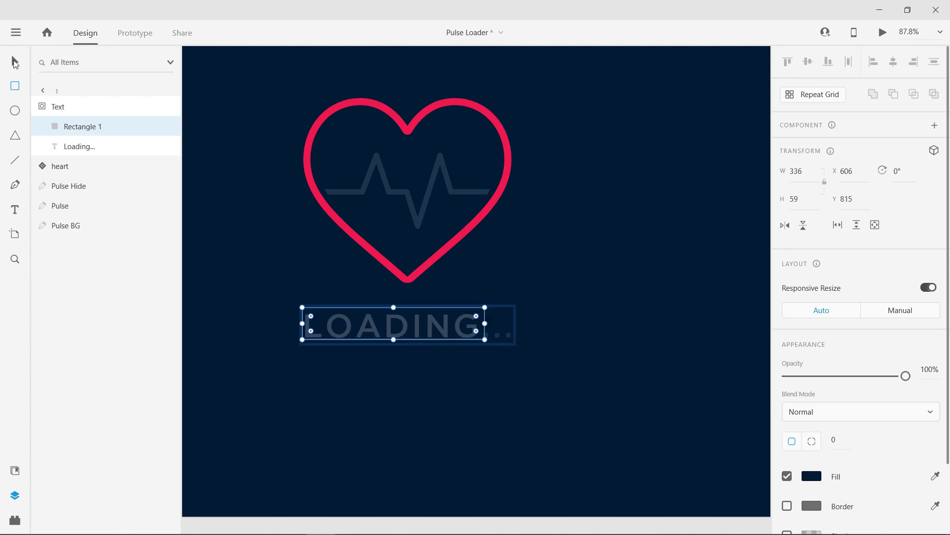
{"action": "left_click", "coordinate": [15, 62]}
{"action": "scroll", "coordinate": [438, 369], "scroll_direction": "down", "scroll_amount": 2}
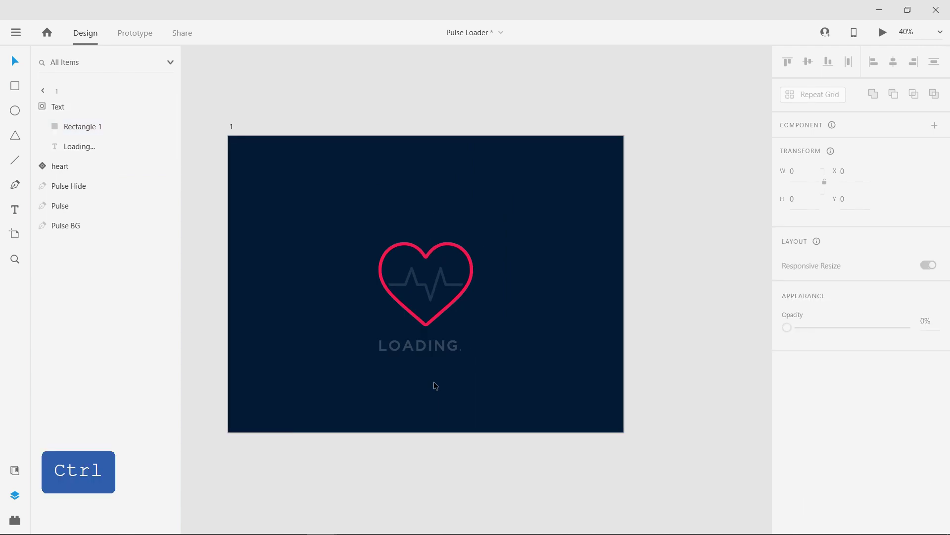
{"action": "scroll", "coordinate": [363, 373], "scroll_direction": "down", "scroll_amount": 2}
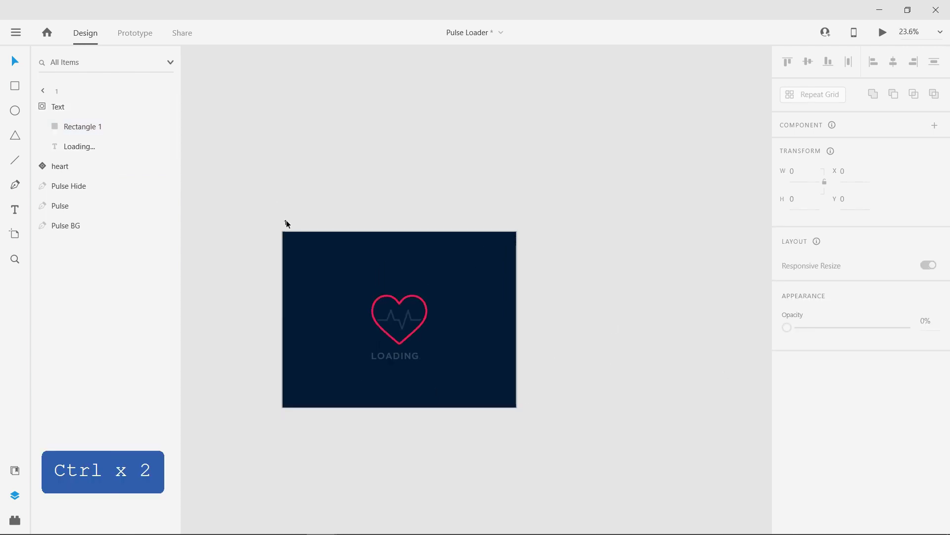
{"action": "left_click", "coordinate": [285, 223]}
Duplicate artboard 1 as 1 – 1 and set its Pulse Hide border dash to 700
{"action": "key", "text": "ctrl+d"}
{"action": "scroll", "coordinate": [280, 242], "scroll_direction": "down", "scroll_amount": 1}
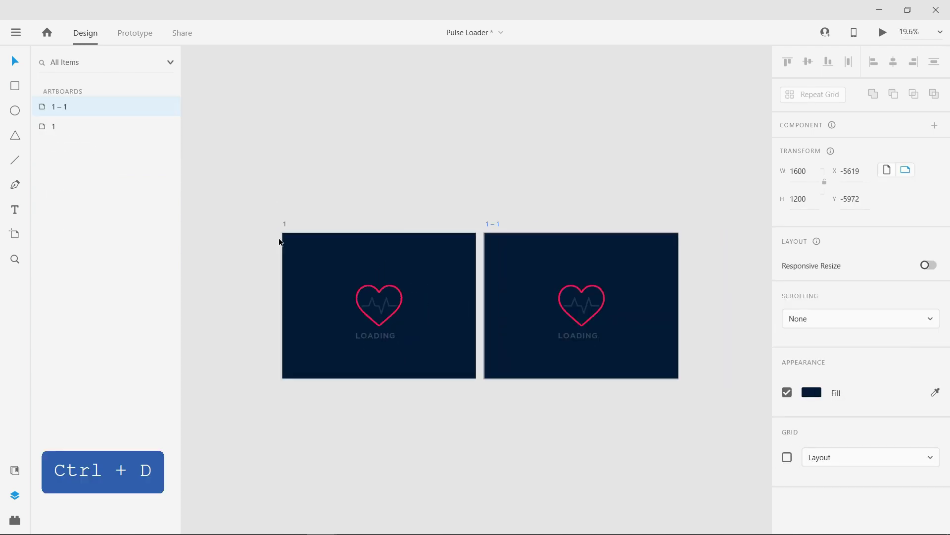
{"action": "scroll", "coordinate": [571, 286], "scroll_direction": "up", "scroll_amount": 5}
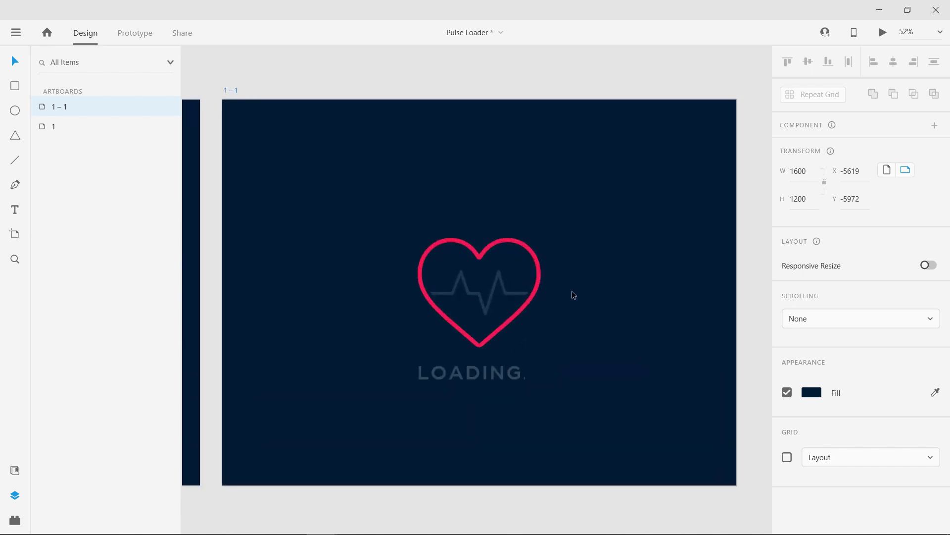
{"action": "left_click", "coordinate": [574, 295]}
{"action": "left_click", "coordinate": [583, 320], "text": "ctrl"}
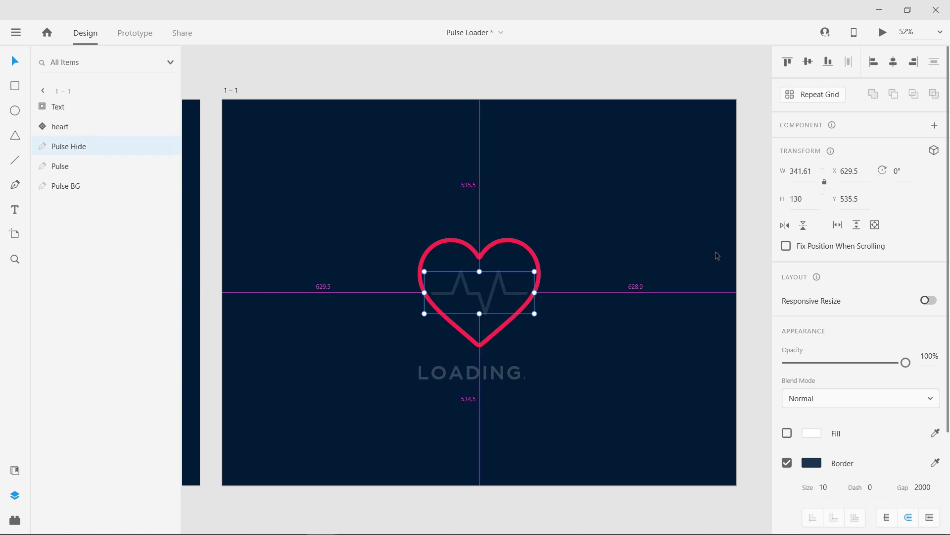
{"action": "type", "text": "700"}
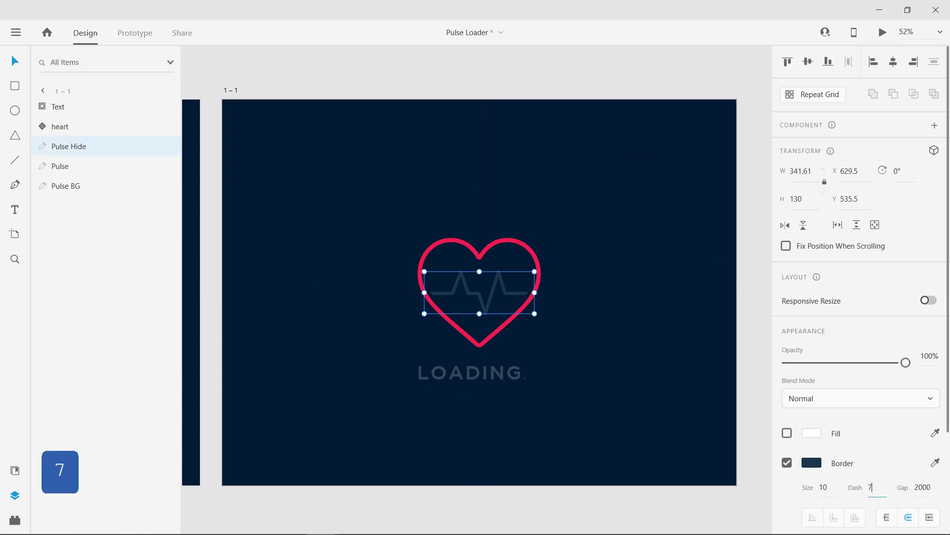
{"action": "key", "text": "Return"}
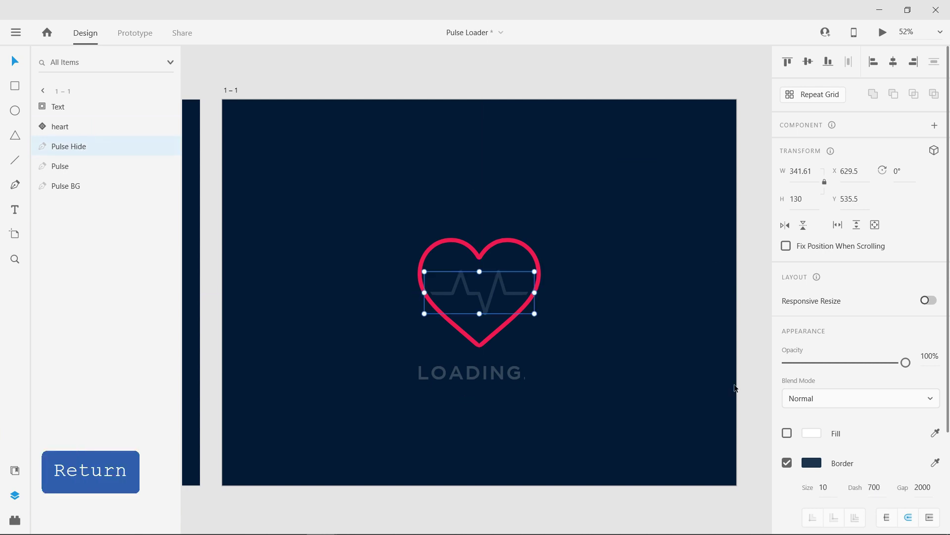
Set the Pulse line's border dash to 4000
{"action": "left_click", "coordinate": [85, 165]}
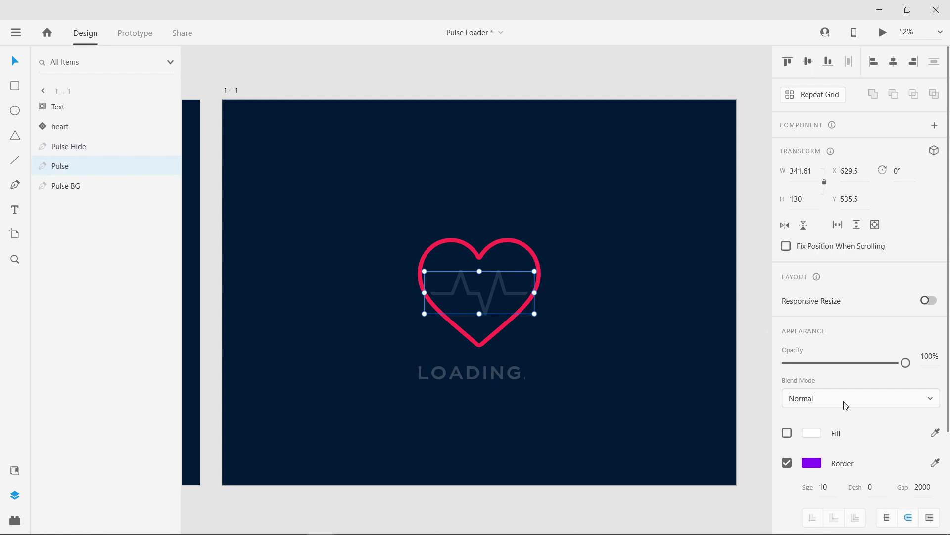
{"action": "type", "text": "4000"}
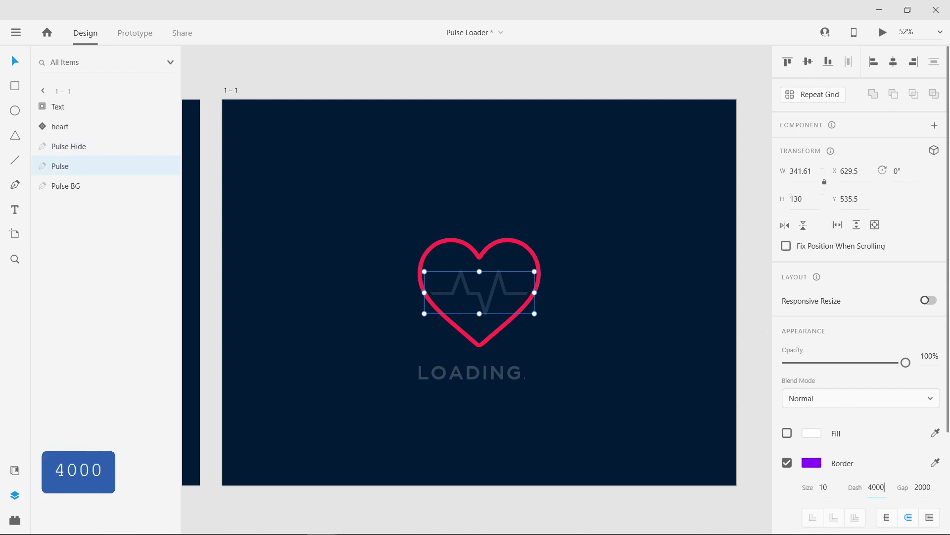
{"action": "key", "text": "Return"}
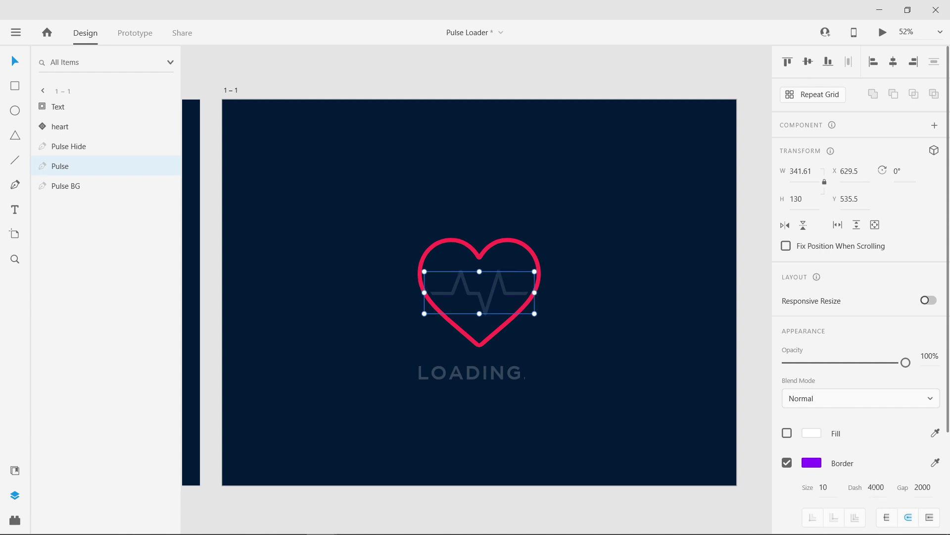
Widen Rectangle 1 in the Text mask to 391 so LOADING... shows all three dots
{"action": "left_click", "coordinate": [615, 373]}
{"action": "scroll", "coordinate": [616, 373], "scroll_direction": "down", "scroll_amount": 3}
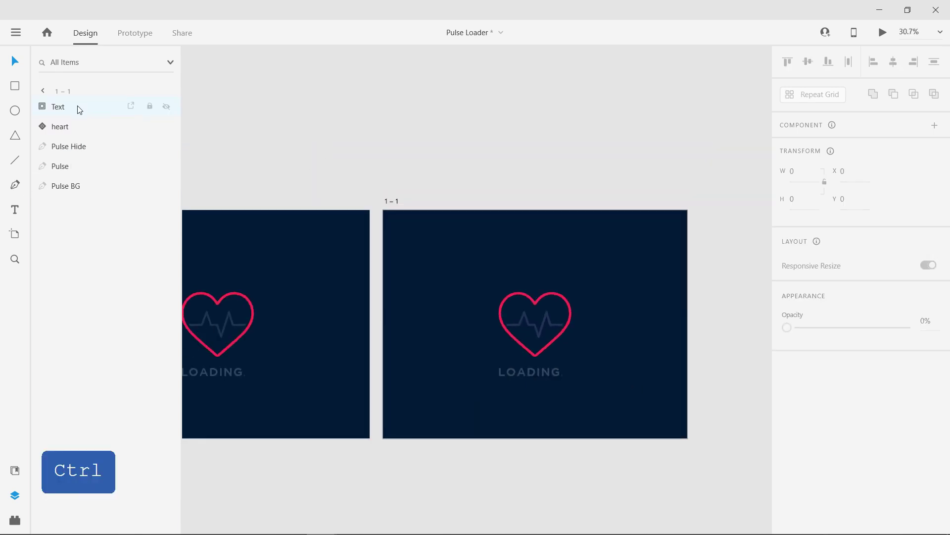
{"action": "scroll", "coordinate": [578, 381], "scroll_direction": "up", "scroll_amount": 3}
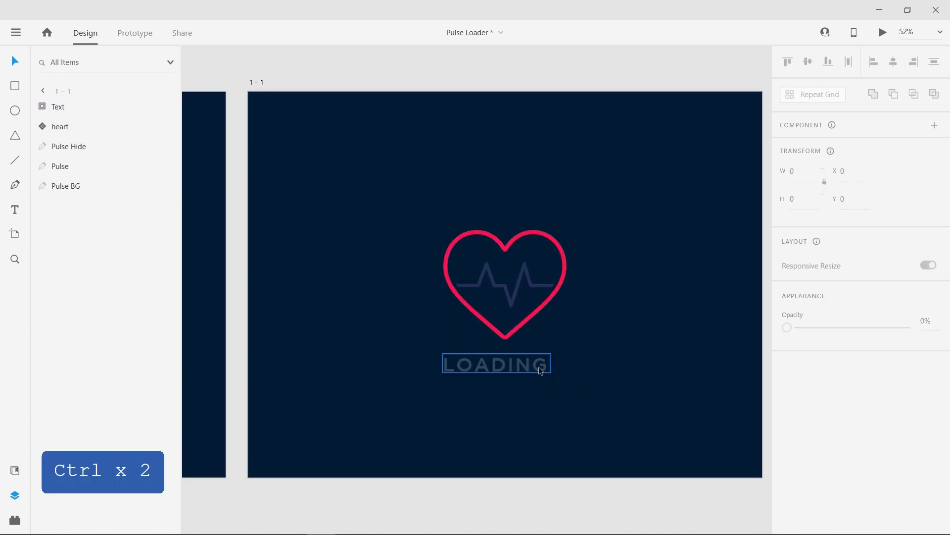
{"action": "left_click", "coordinate": [541, 371]}
{"action": "scroll", "coordinate": [540, 371], "scroll_direction": "up", "scroll_amount": 6}
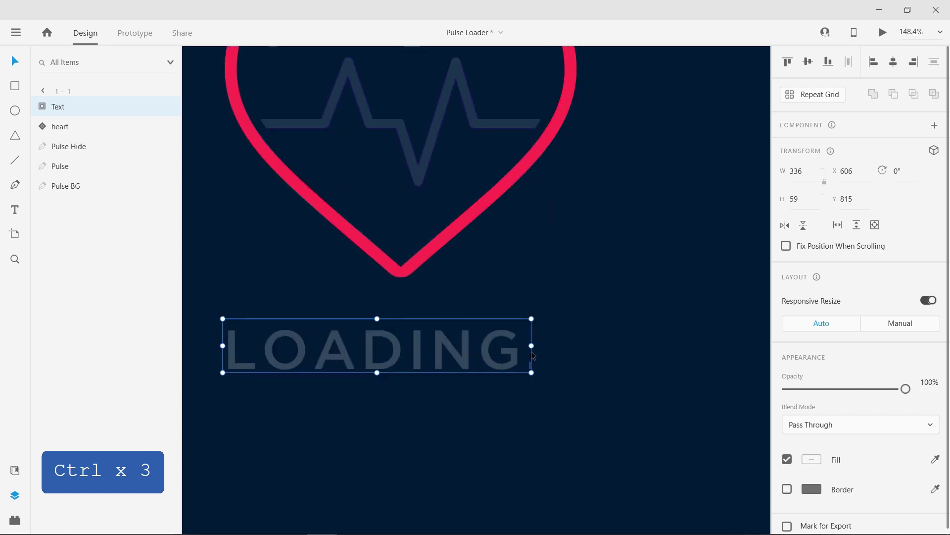
{"action": "double_click", "coordinate": [497, 357]}
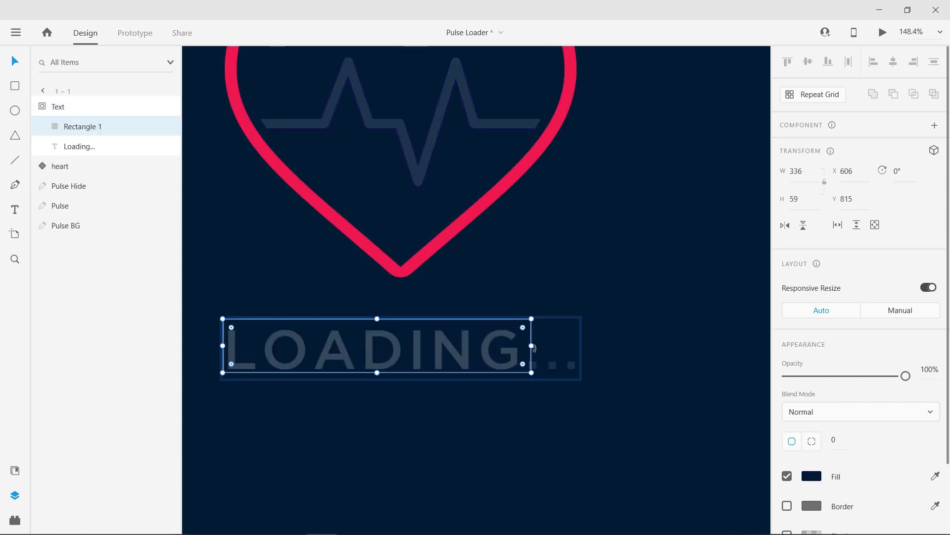
{"action": "left_click_drag", "start_coordinate": [531, 345], "coordinate": [579, 346]}
{"action": "scroll", "coordinate": [594, 361], "scroll_direction": "down", "scroll_amount": 3}
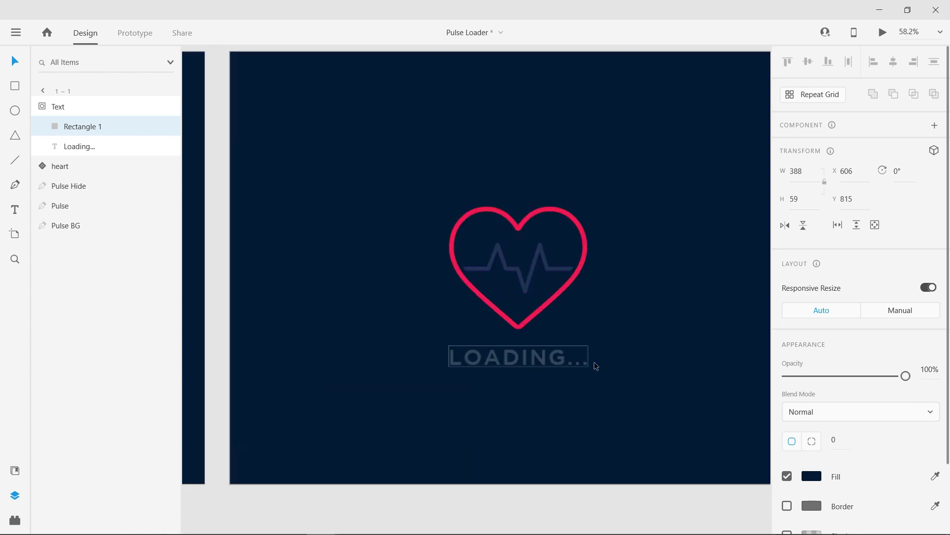
{"action": "scroll", "coordinate": [594, 362], "scroll_direction": "up", "scroll_amount": 5}
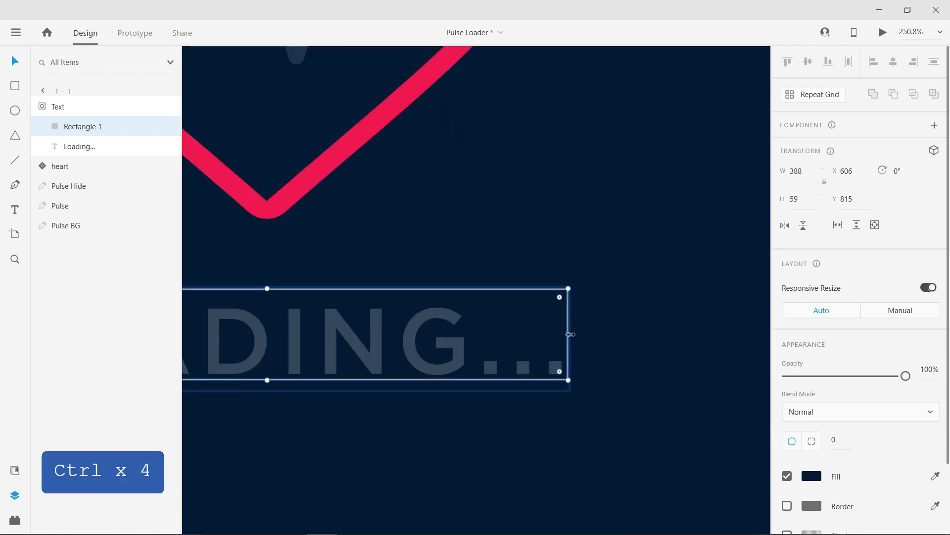
{"action": "left_click_drag", "start_coordinate": [574, 337], "coordinate": [580, 340]}
{"action": "scroll", "coordinate": [638, 367], "scroll_direction": "down", "scroll_amount": 6}
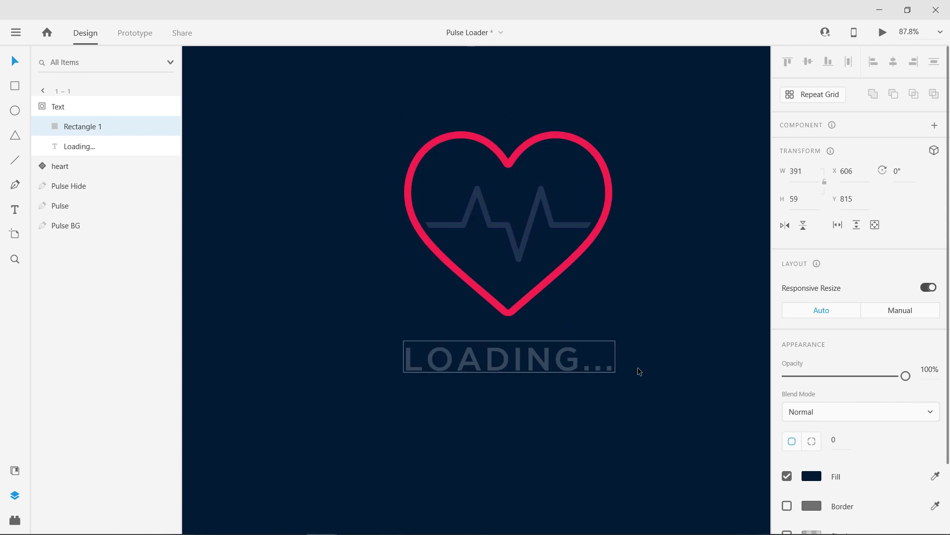
{"action": "left_click", "coordinate": [631, 304]}
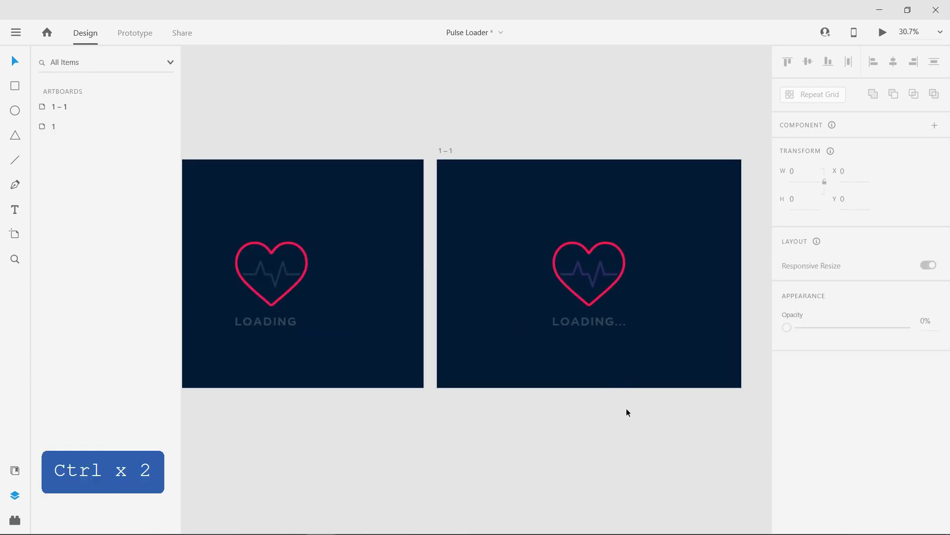
In Prototype mode, wire artboard 1 to artboard 1 – 1
{"action": "scroll", "coordinate": [420, 317], "scroll_direction": "down", "scroll_amount": 1}
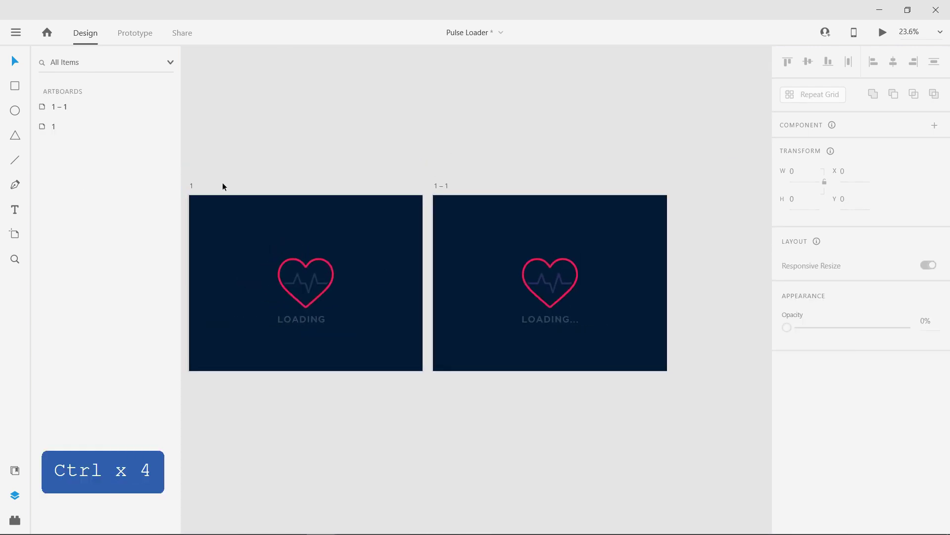
{"action": "left_click", "coordinate": [193, 184]}
{"action": "left_click", "coordinate": [141, 35]}
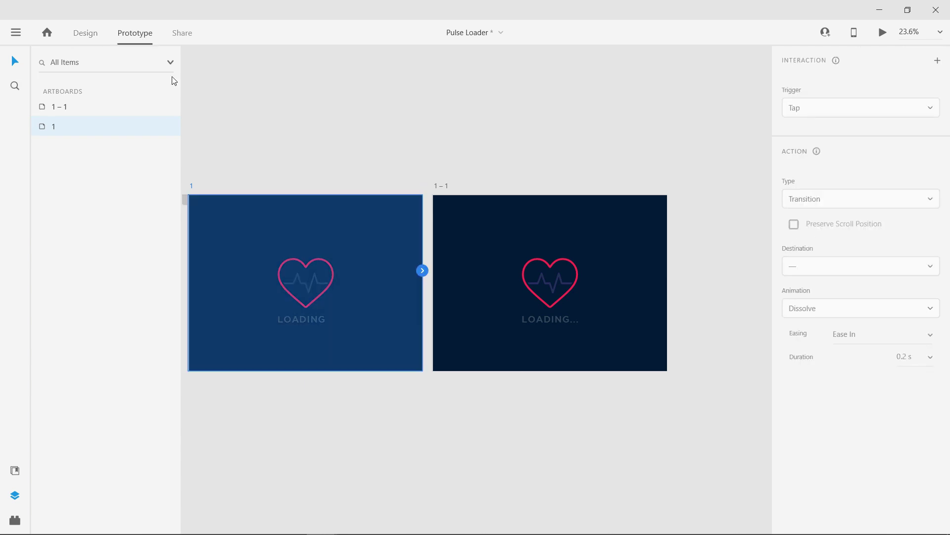
{"action": "left_click_drag", "start_coordinate": [421, 271], "coordinate": [462, 305]}
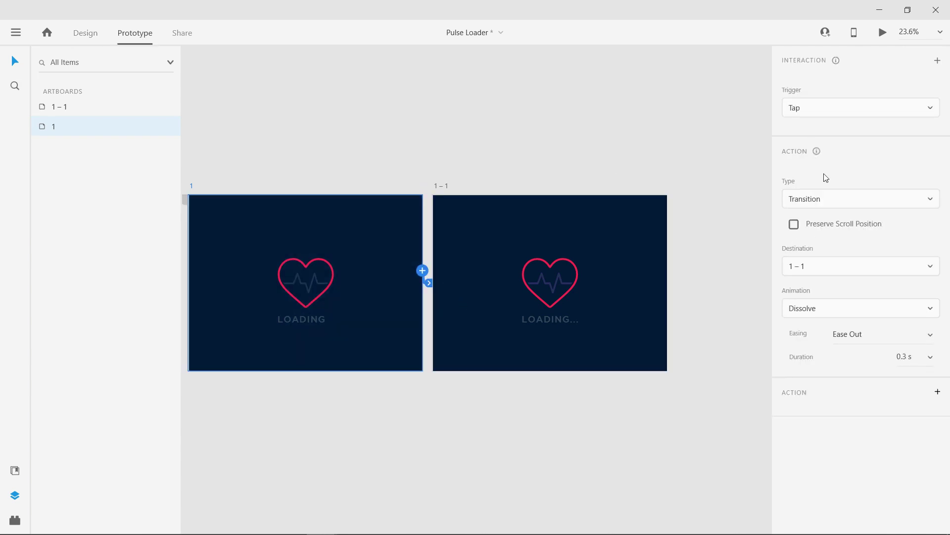
Set the interaction to a Time trigger with Auto-Animate, Ease In-Out easing and 4 s duration
{"action": "left_click", "coordinate": [803, 108]}
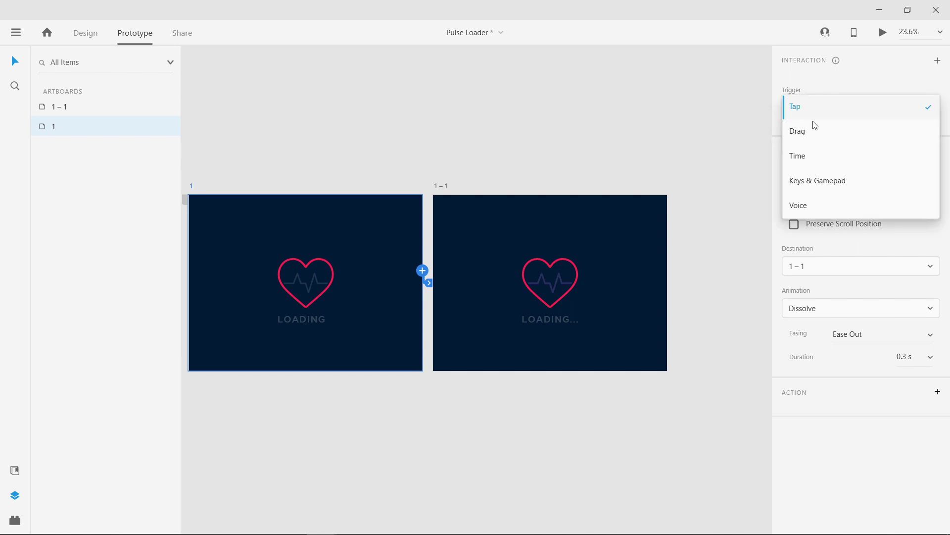
{"action": "left_click", "coordinate": [811, 164]}
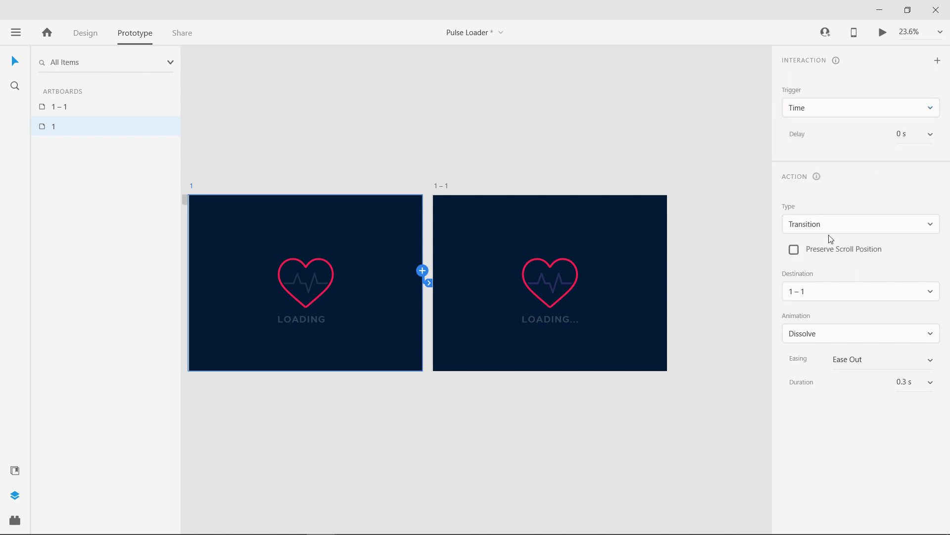
{"action": "left_click", "coordinate": [812, 225]}
{"action": "left_click", "coordinate": [814, 248]}
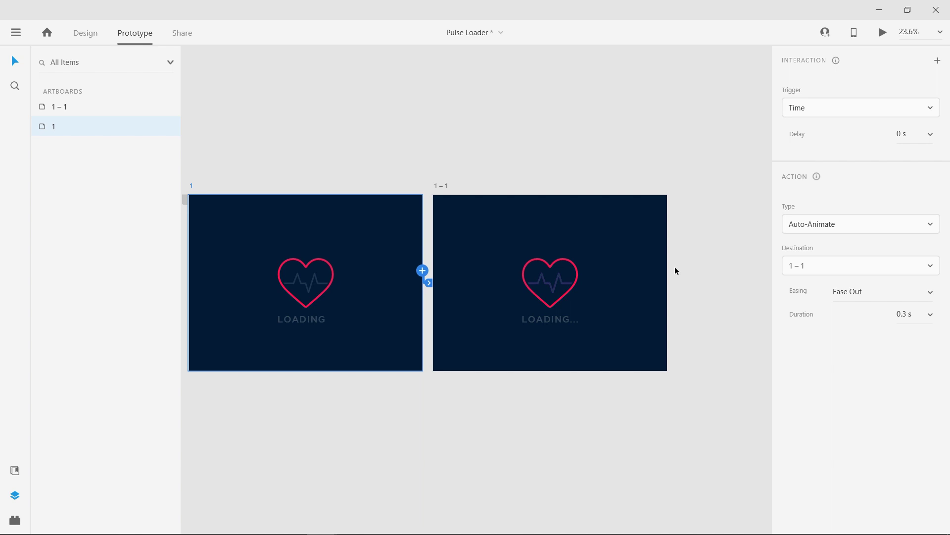
{"action": "left_click", "coordinate": [929, 297]}
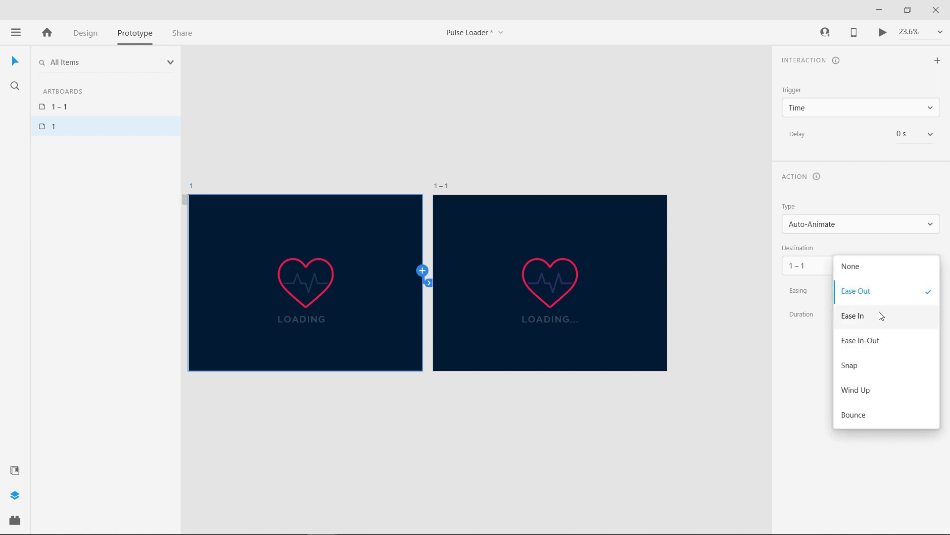
{"action": "left_click", "coordinate": [874, 341]}
{"action": "left_click", "coordinate": [910, 315]}
{"action": "type", "text": "4"}
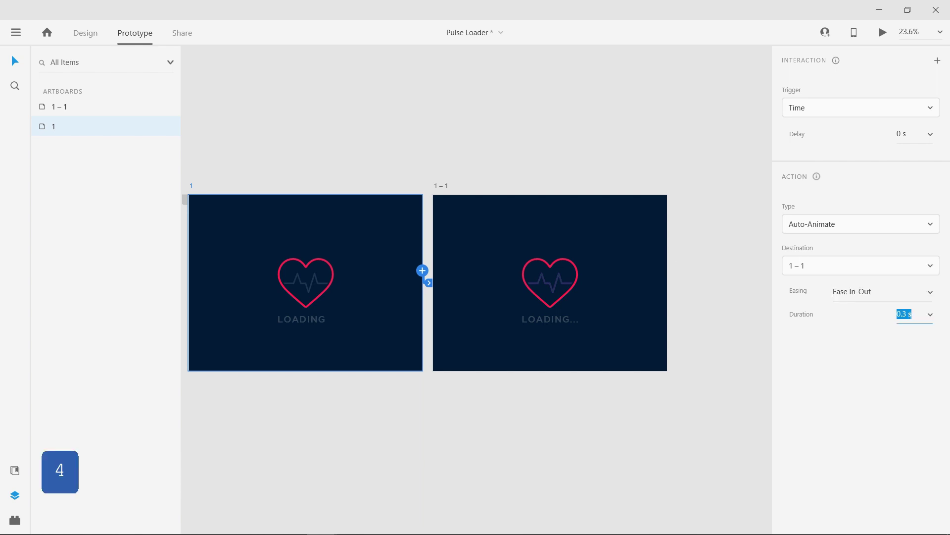
{"action": "key", "text": "Return"}
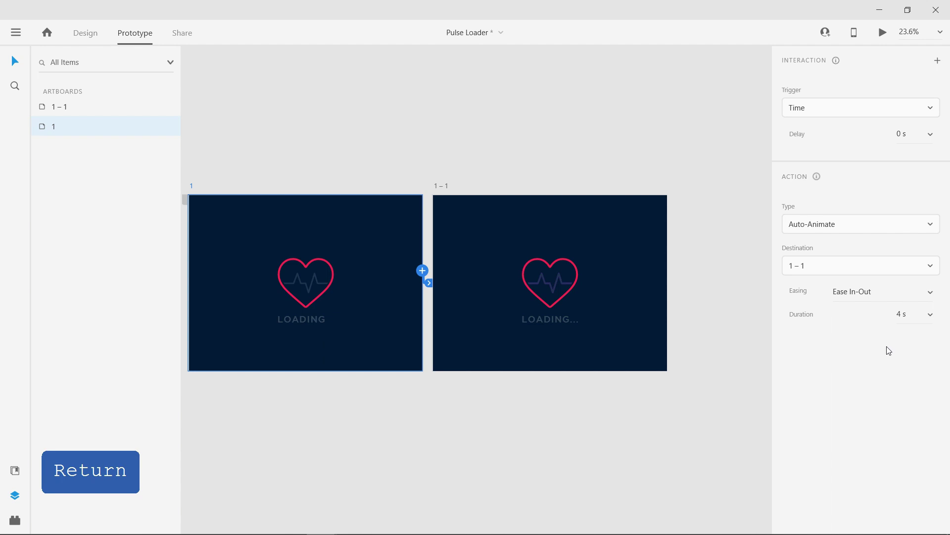
Link artboard 1 – 1 back to artboard 1 as a Transition with no easing and 0.2 s duration
{"action": "left_click", "coordinate": [445, 188]}
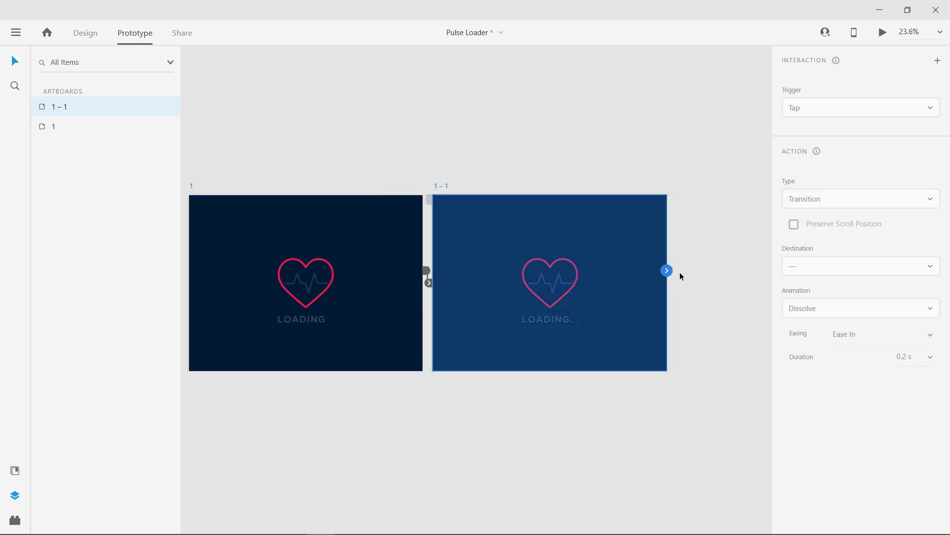
{"action": "left_click_drag", "start_coordinate": [668, 272], "coordinate": [354, 318]}
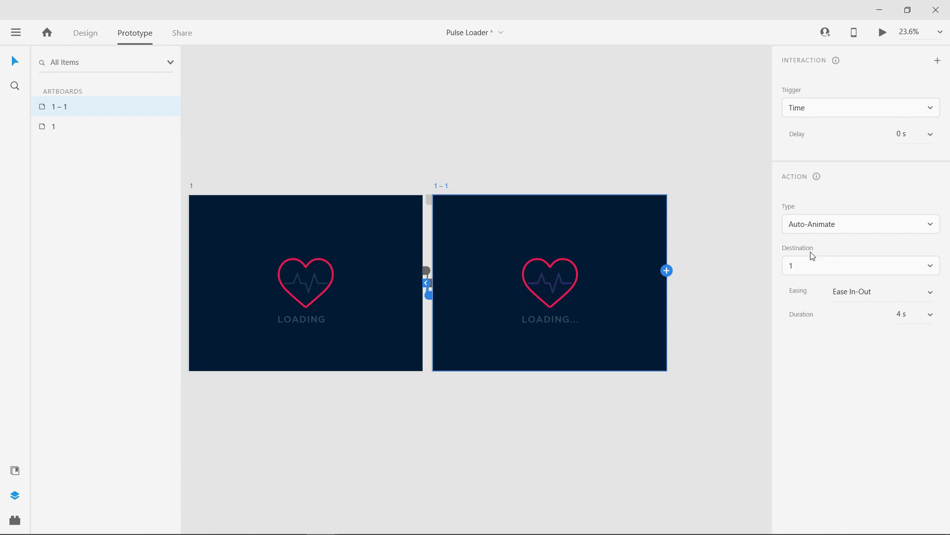
{"action": "left_click", "coordinate": [848, 228]}
{"action": "left_click", "coordinate": [824, 201]}
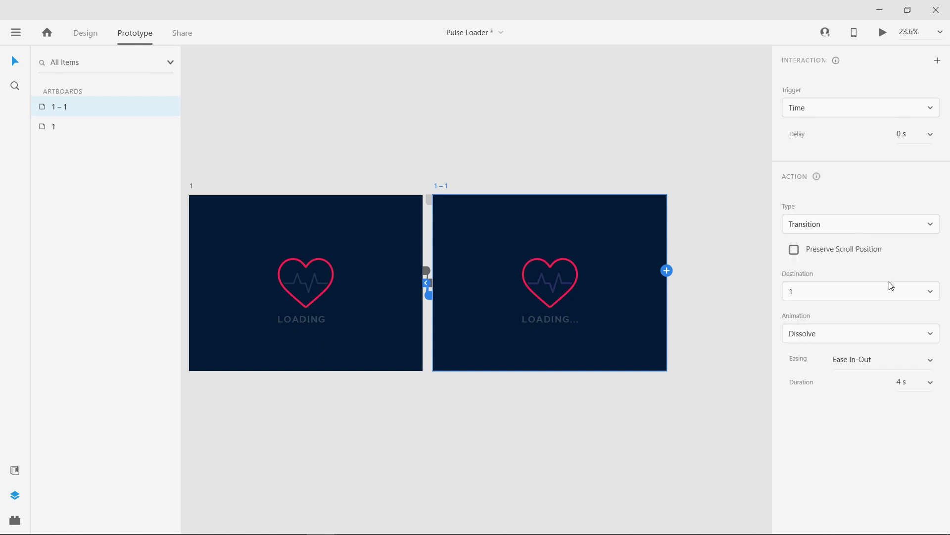
{"action": "left_click", "coordinate": [929, 366]}
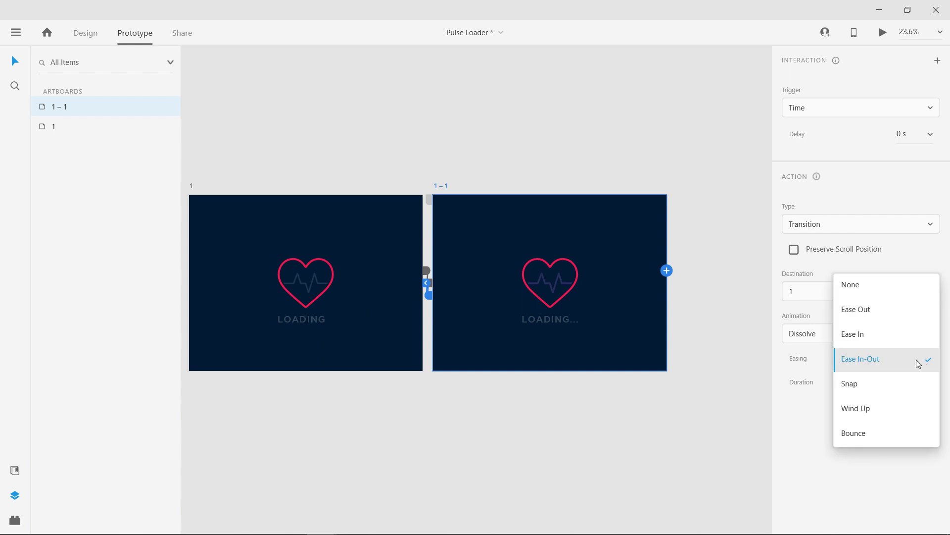
{"action": "left_click", "coordinate": [882, 293]}
{"action": "left_click", "coordinate": [931, 382]}
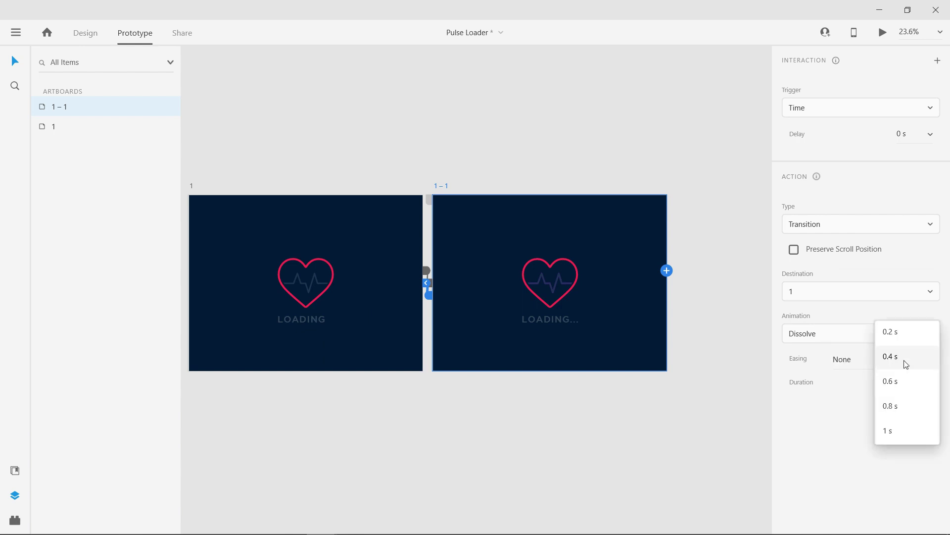
{"action": "left_click", "coordinate": [914, 332]}
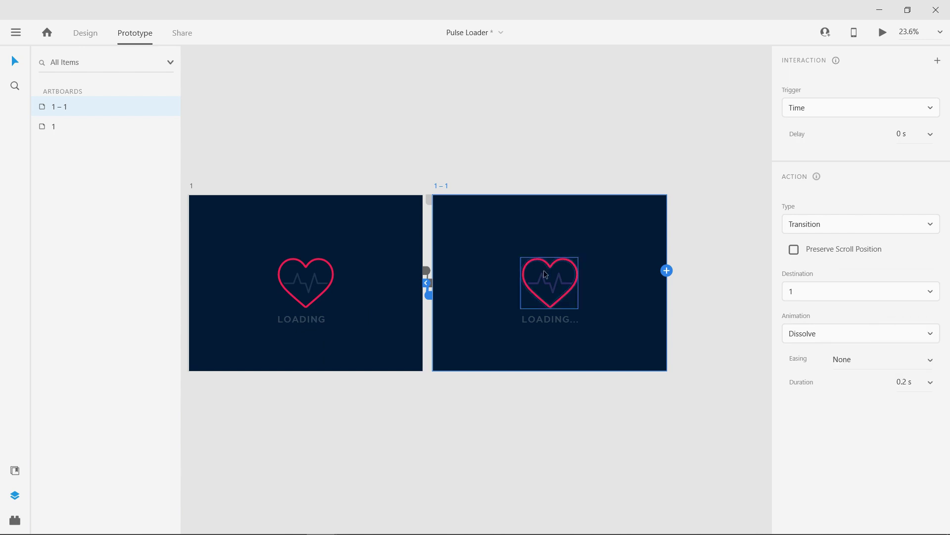
Make artboard 1 the home screen, creating Flow 1
{"action": "scroll", "coordinate": [650, 292], "scroll_direction": "down", "scroll_amount": 1}
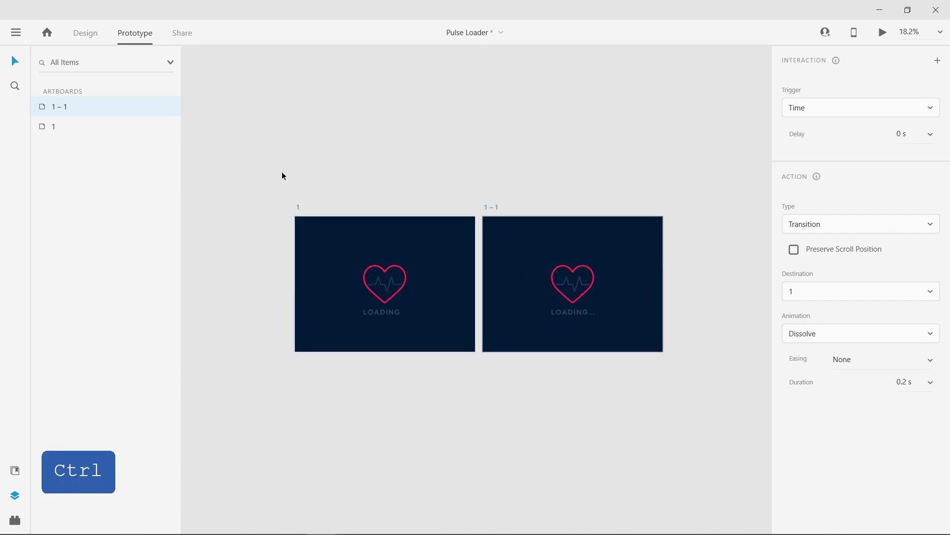
{"action": "scroll", "coordinate": [389, 225], "scroll_direction": "up", "scroll_amount": 1}
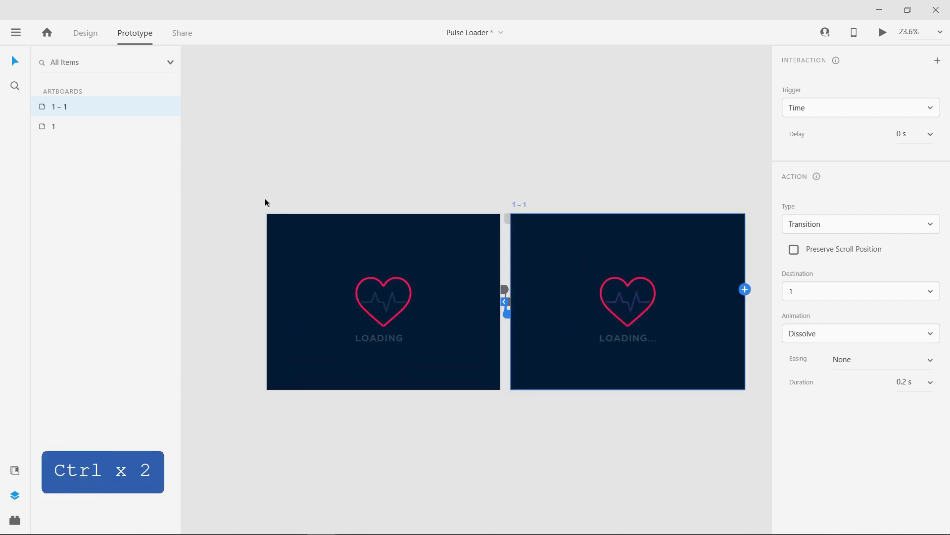
{"action": "left_click", "coordinate": [267, 203]}
{"action": "left_click", "coordinate": [262, 218]}
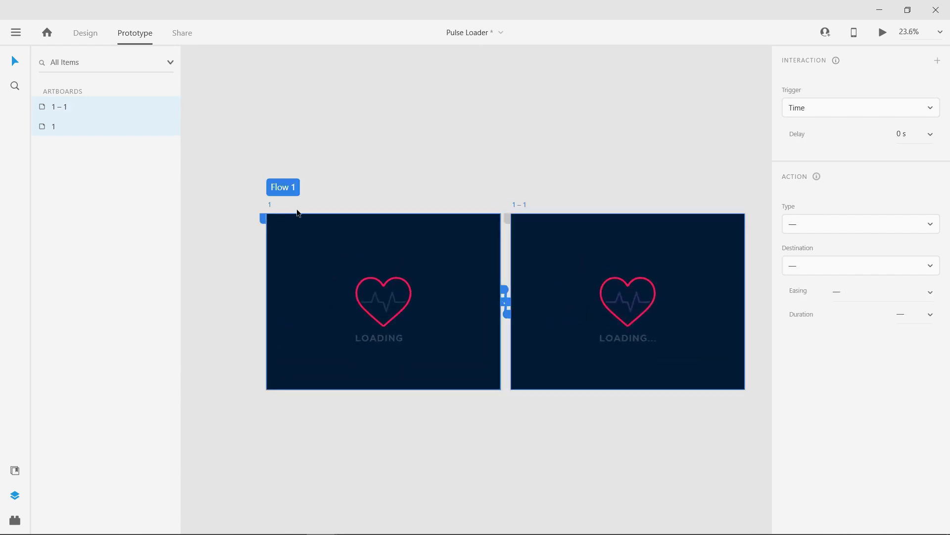
Return to Design mode and launch Desktop Preview of the Pulse Loader animation
{"action": "left_click", "coordinate": [94, 32]}
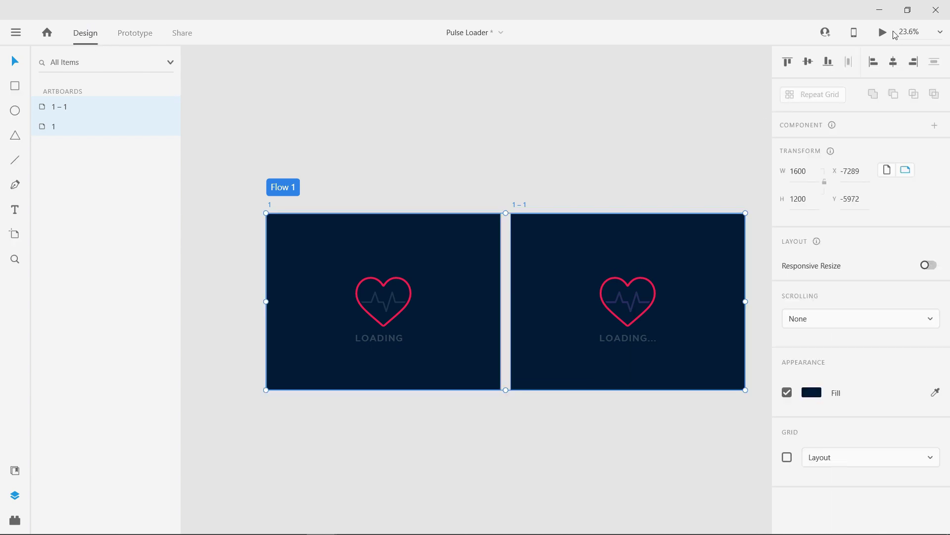
{"action": "left_click", "coordinate": [883, 33]}
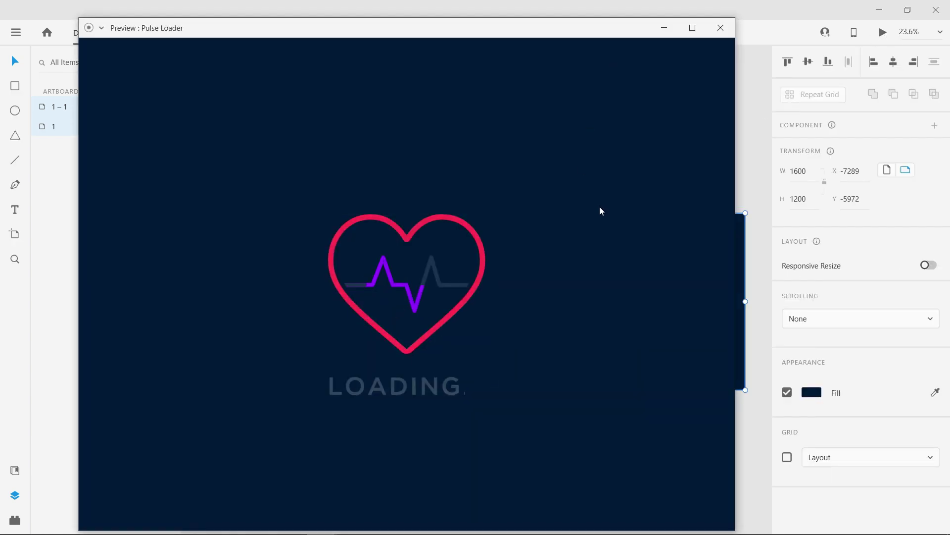